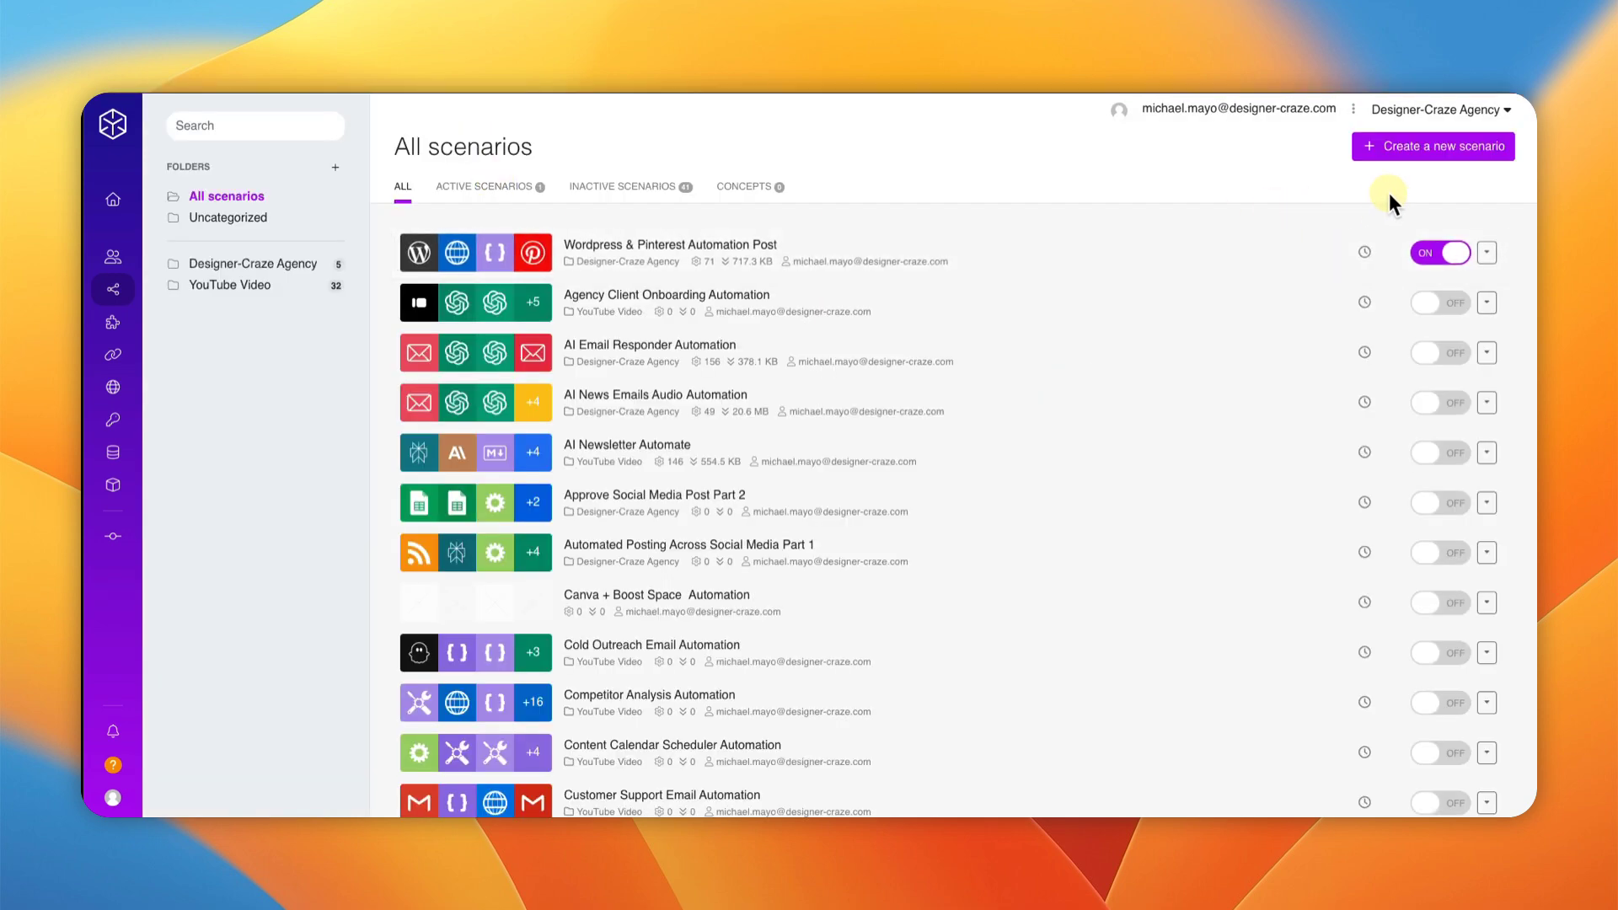
Step: Create a new scenario and move its empty first module further left on the canvas
left_click(1404, 148)
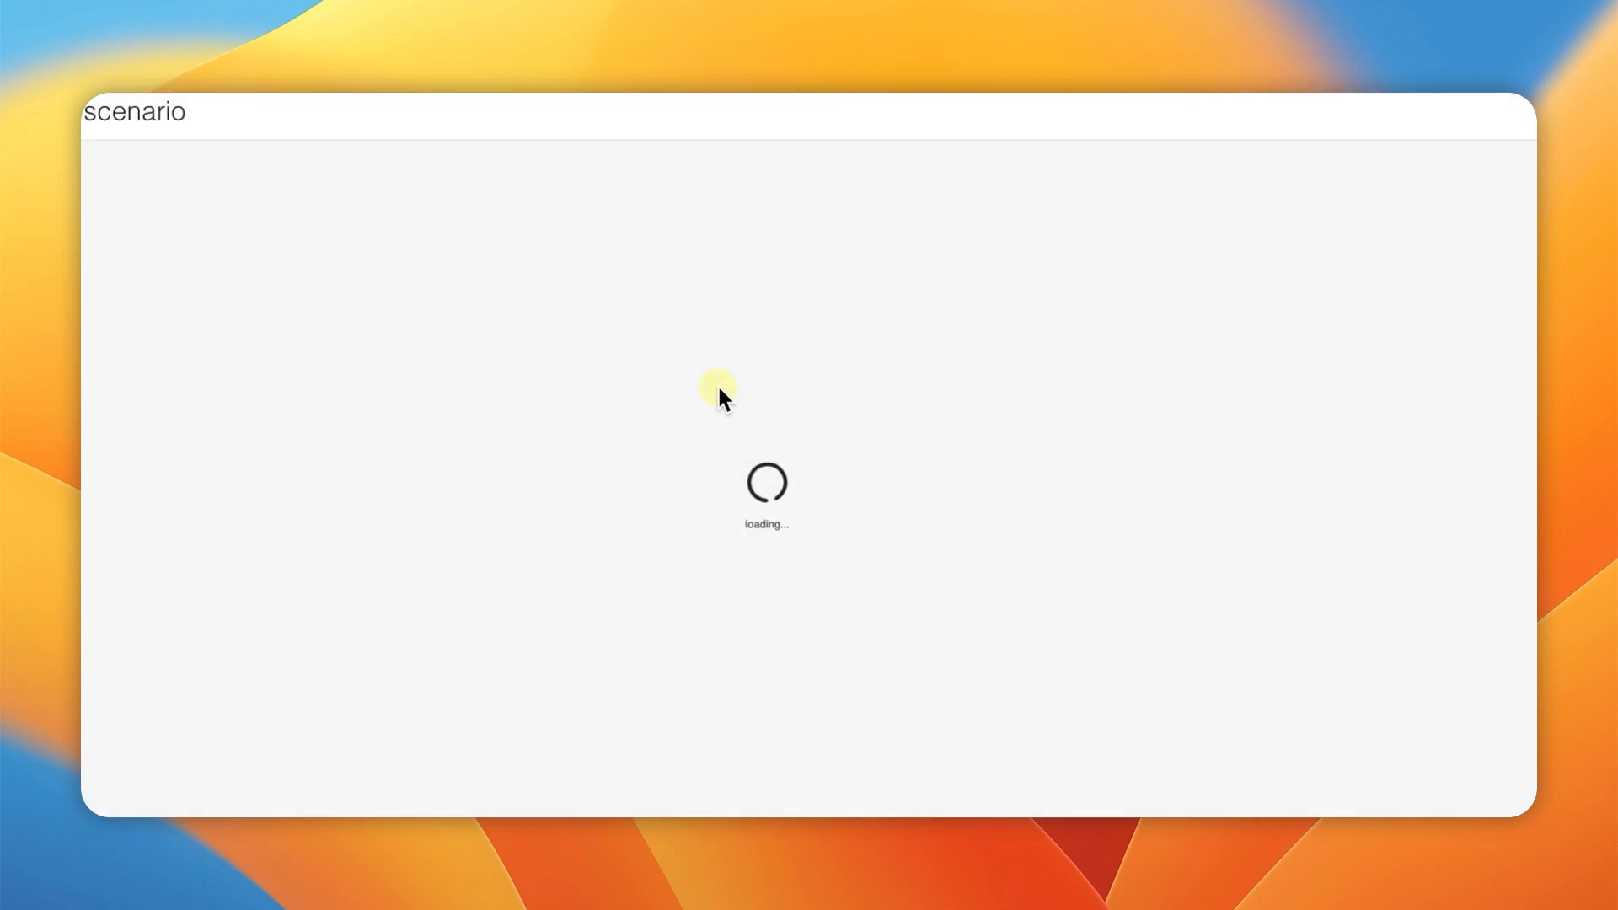
left_click(723, 391)
left_click_drag(783, 404, 437, 418)
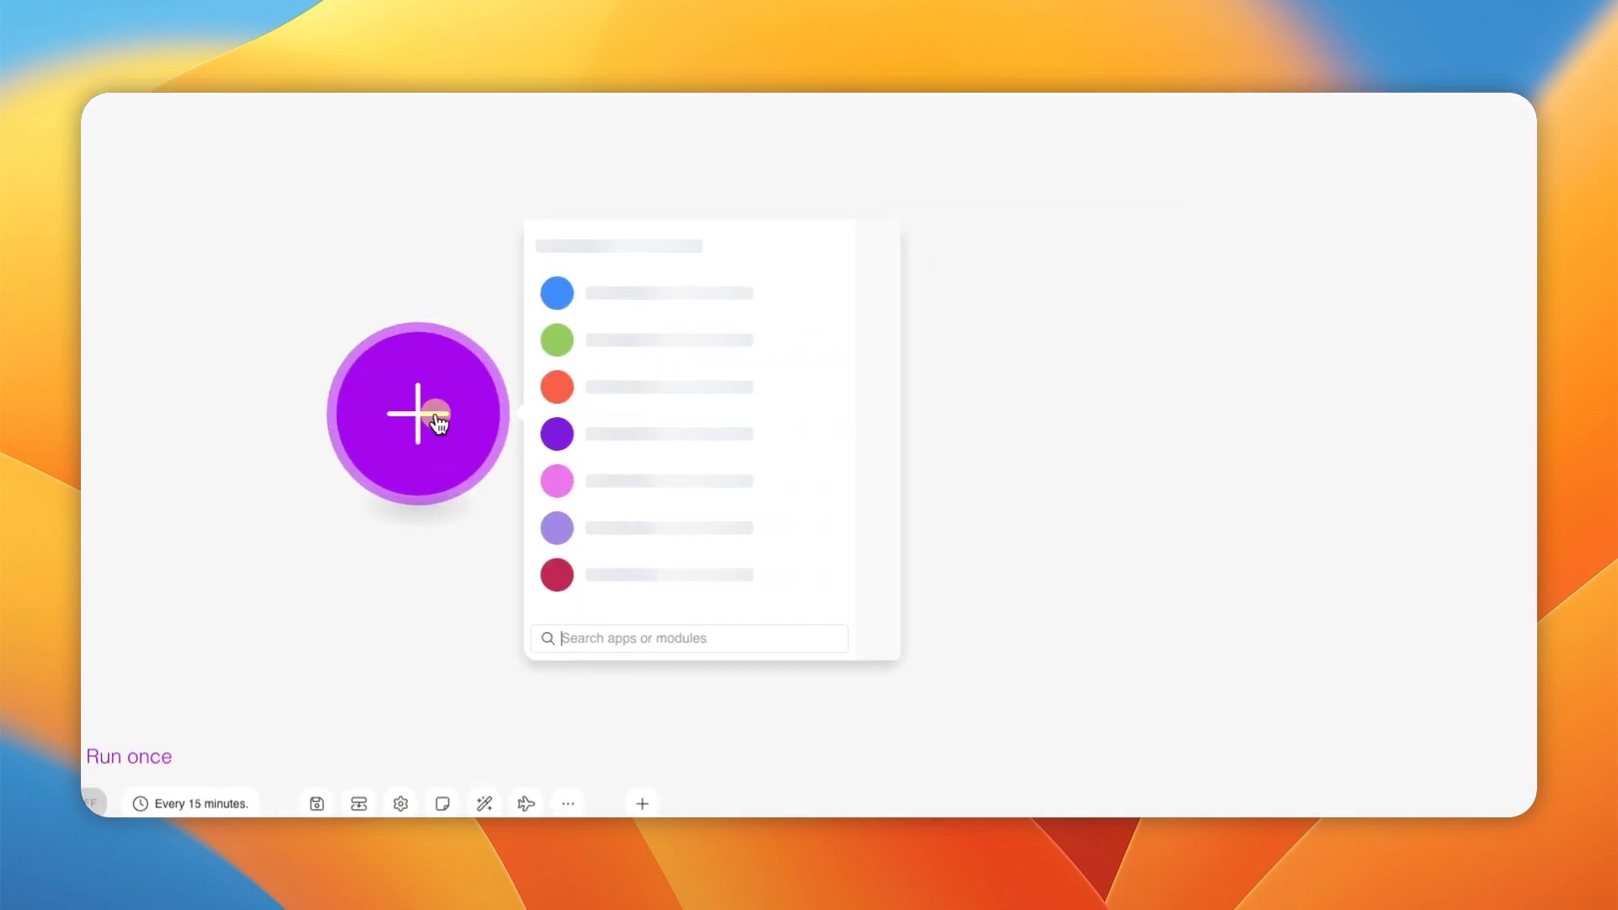
Step: Search the apps for Facebook Pages and add its Watch Comments trigger as the first module
left_click(573, 632)
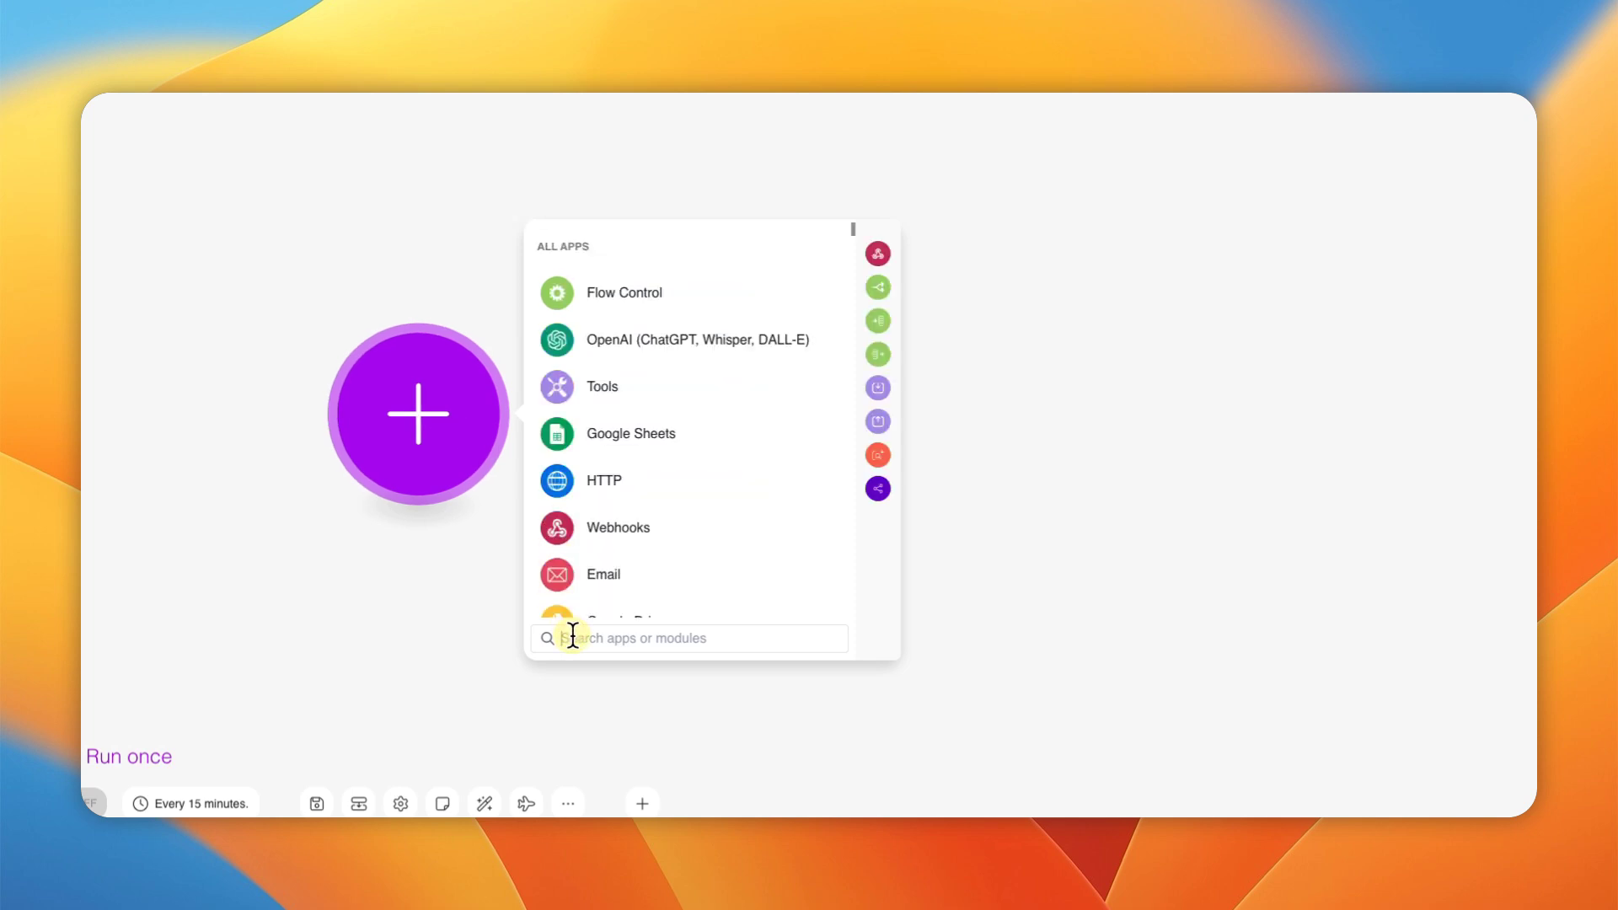
type("facebook ")
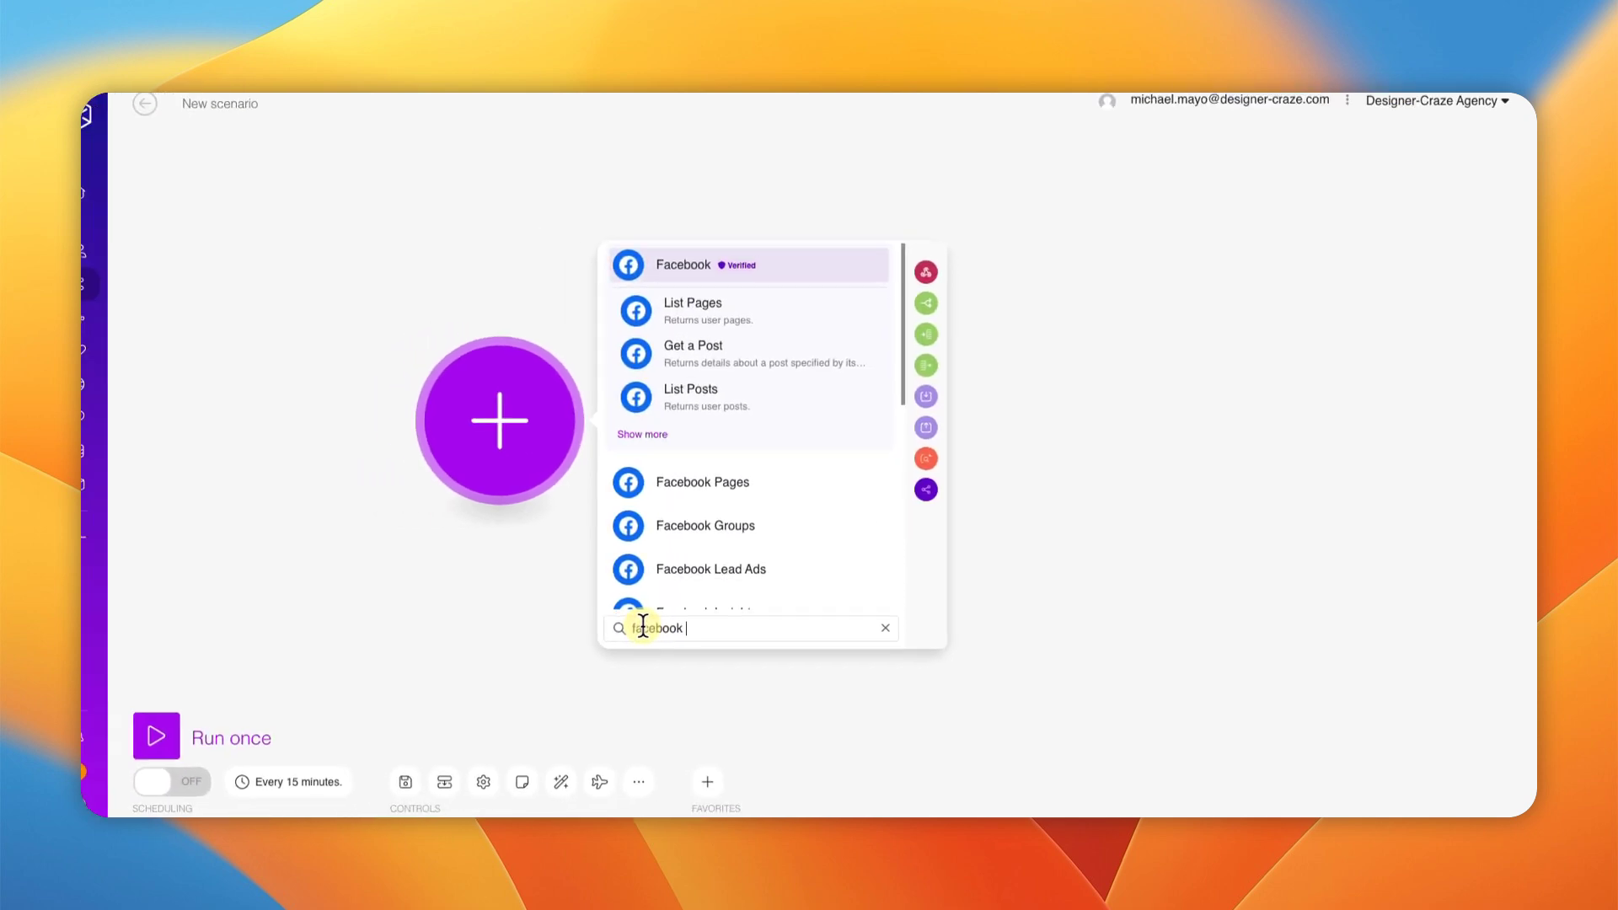
type("pag")
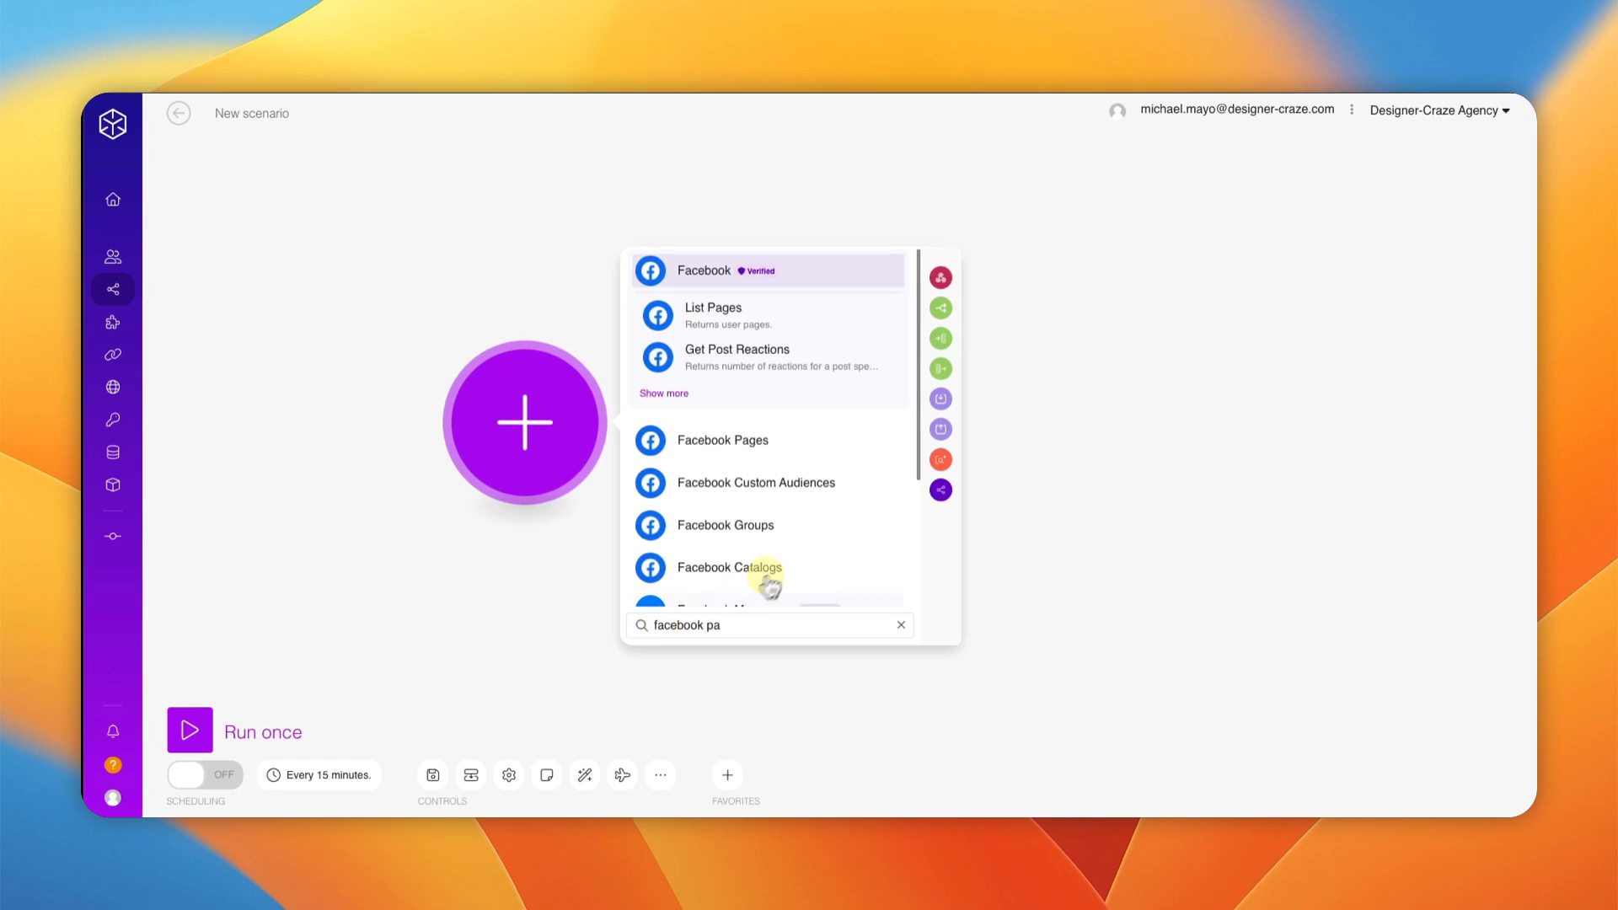
left_click(784, 442)
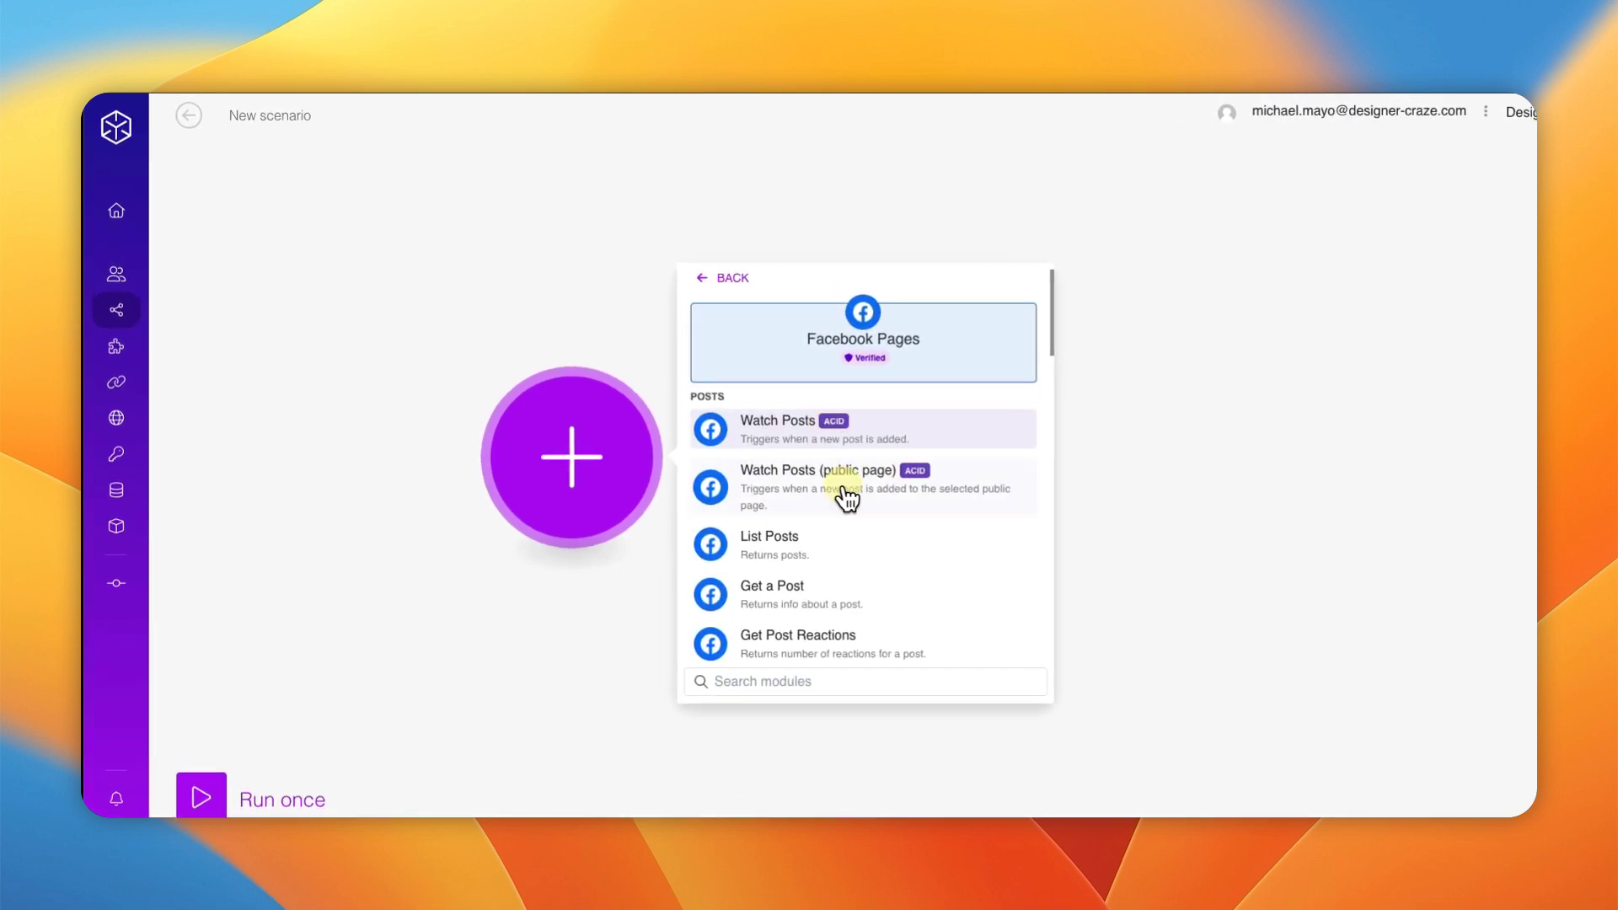
scroll(824, 484, "down", 3)
scroll(847, 502, "down", 10)
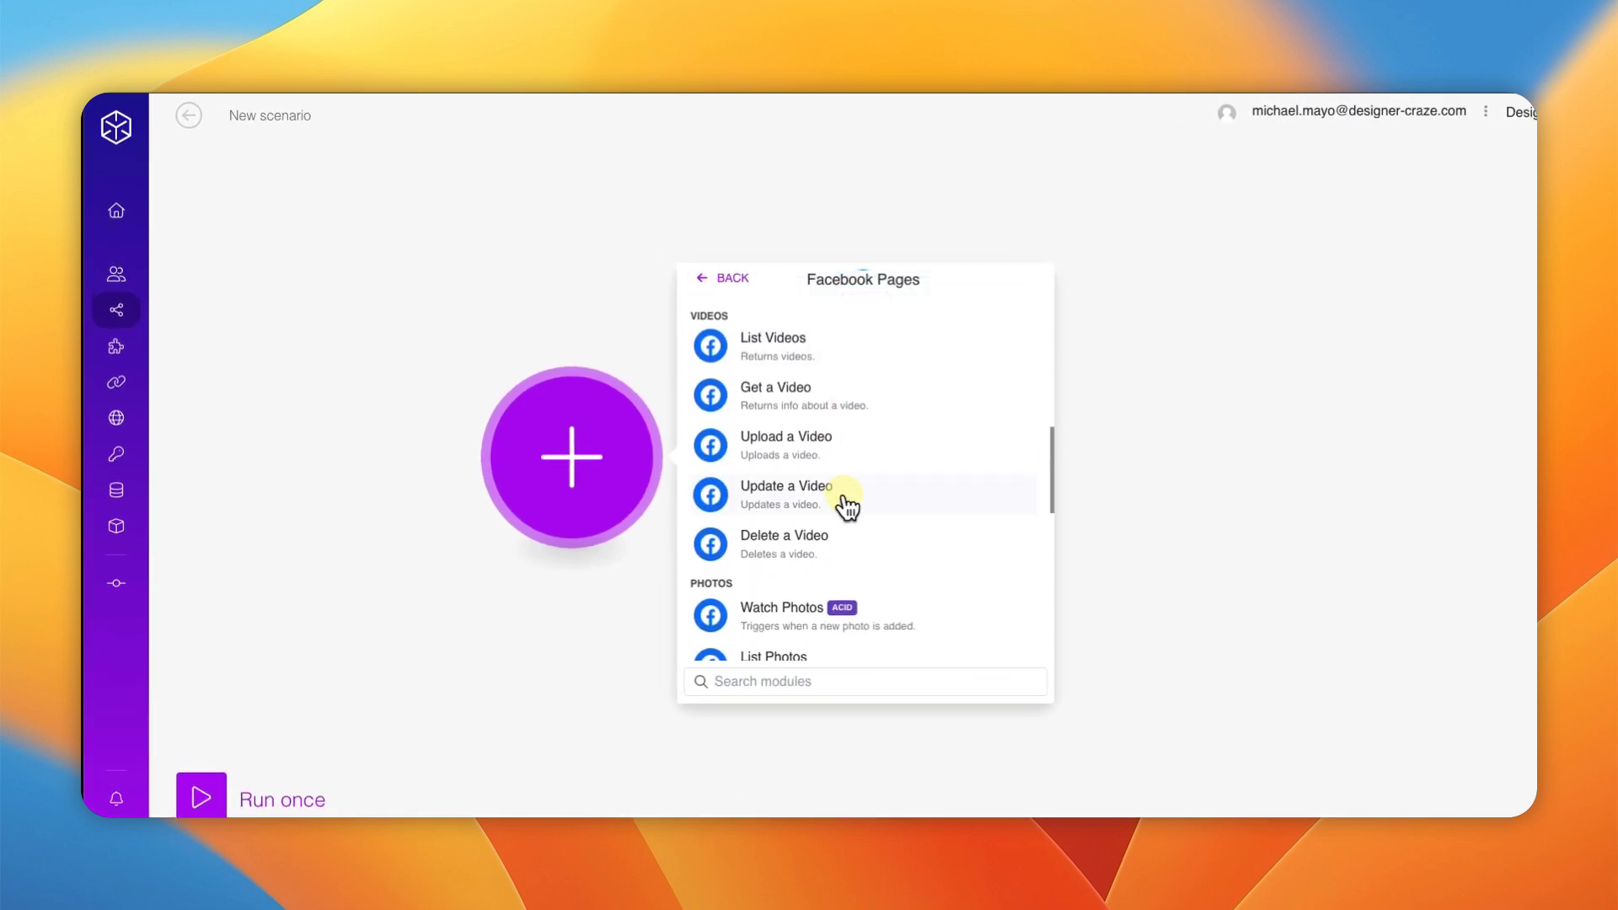
scroll(847, 505, "down", 1)
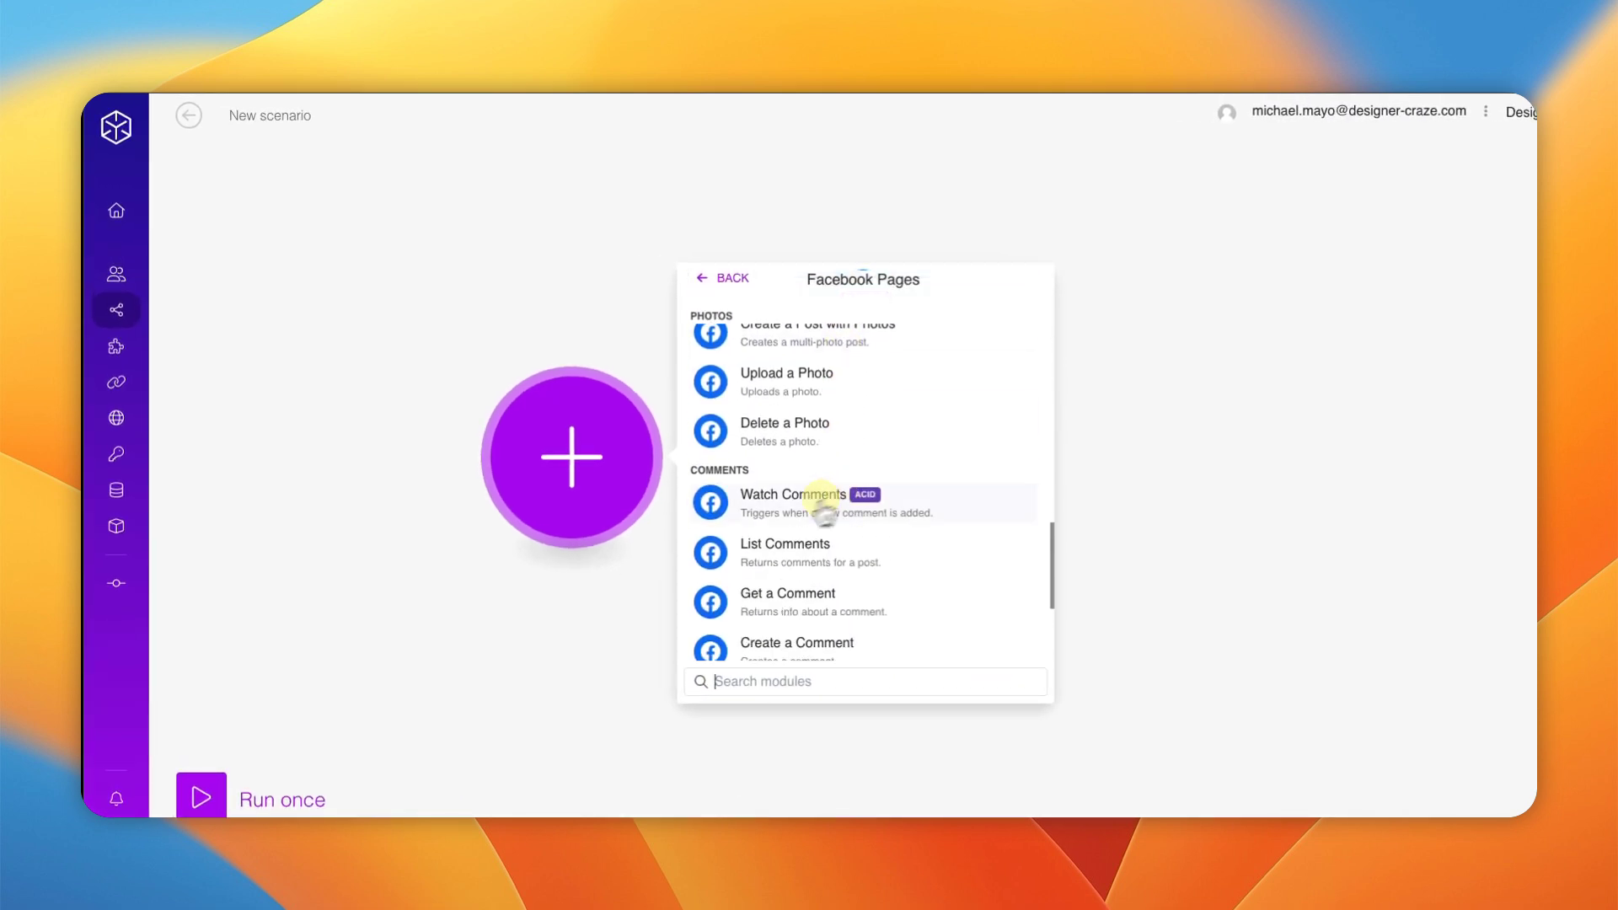
left_click(787, 505)
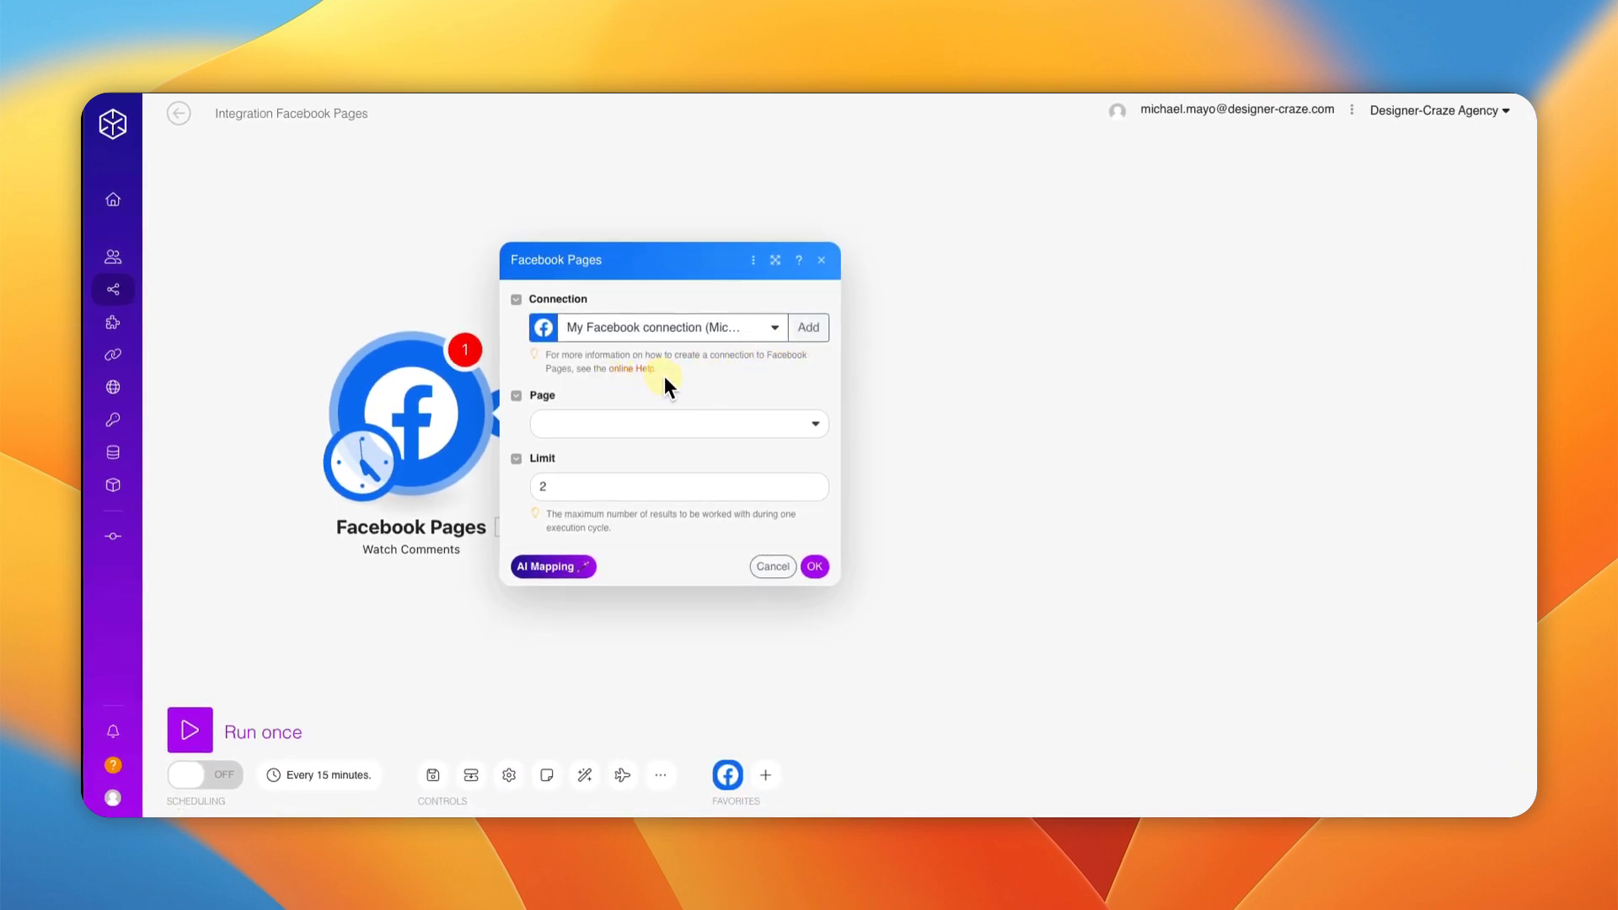
Step: Configure the trigger for the Entrepreneur Freedoms (Phoenix) page and its "Hey there, fellow small business owners!" post, starting from now on
left_click(589, 426)
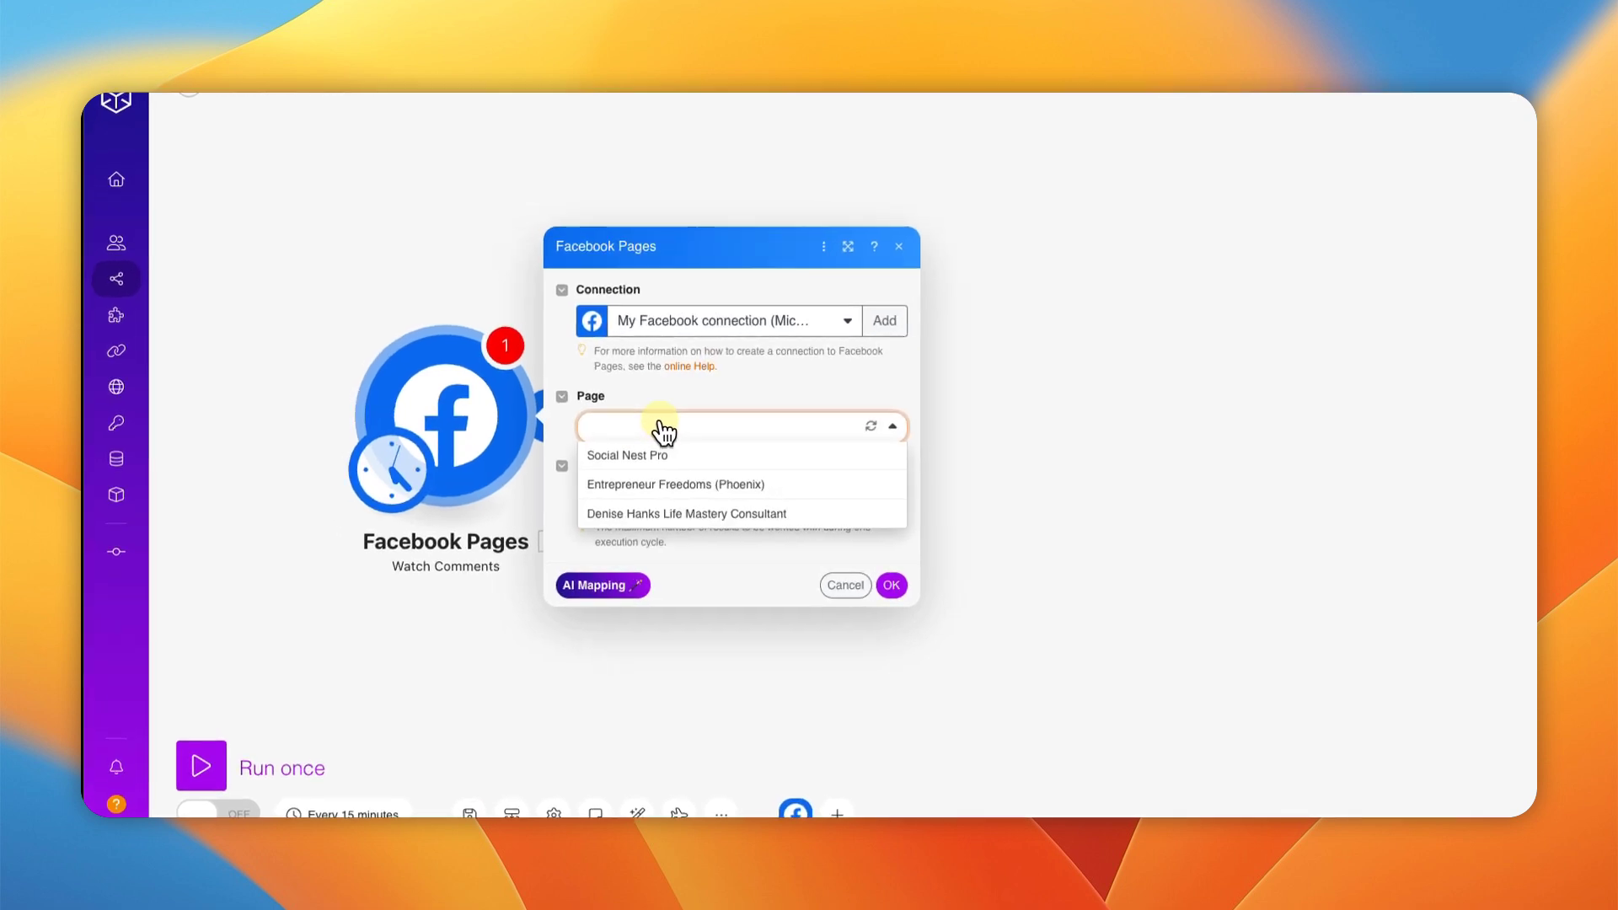
left_click(661, 486)
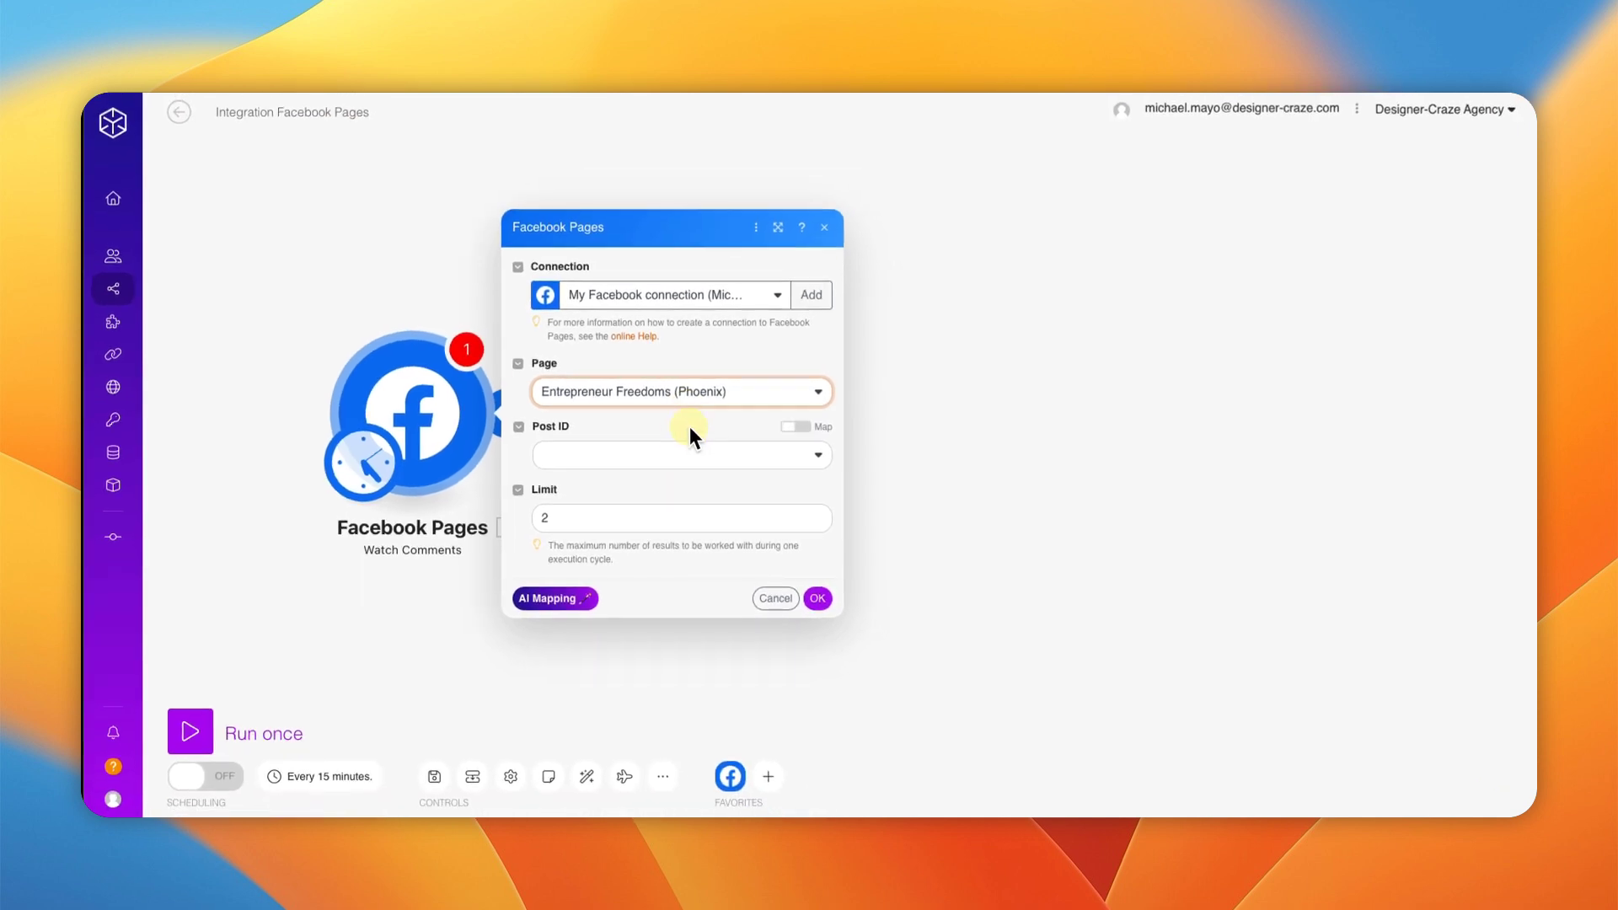
left_click(621, 459)
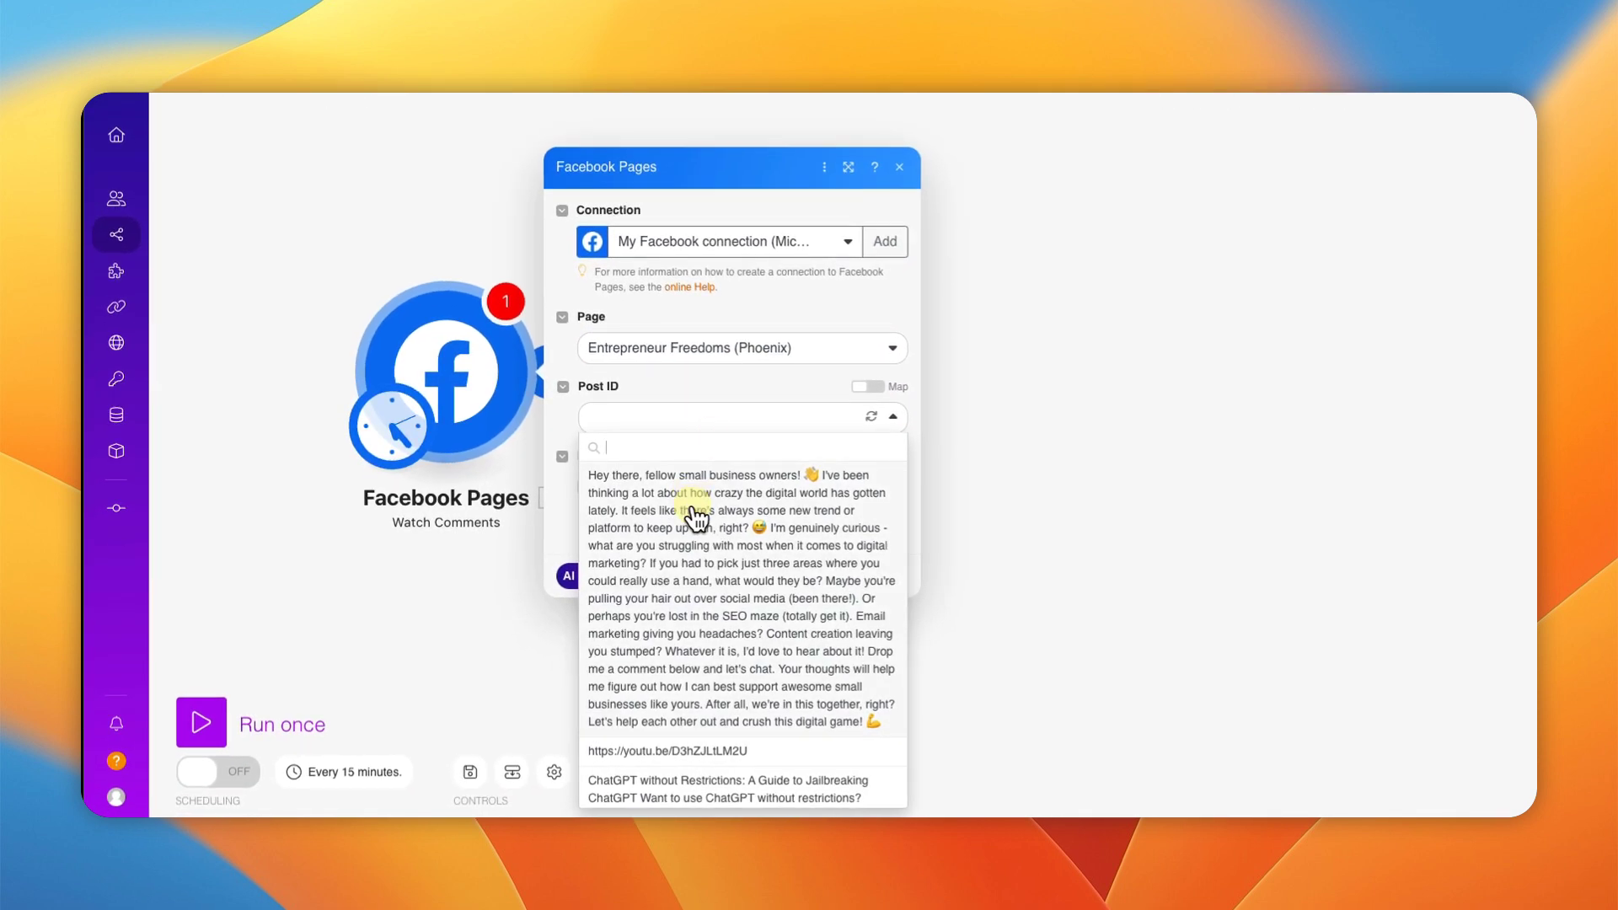
left_click(691, 514)
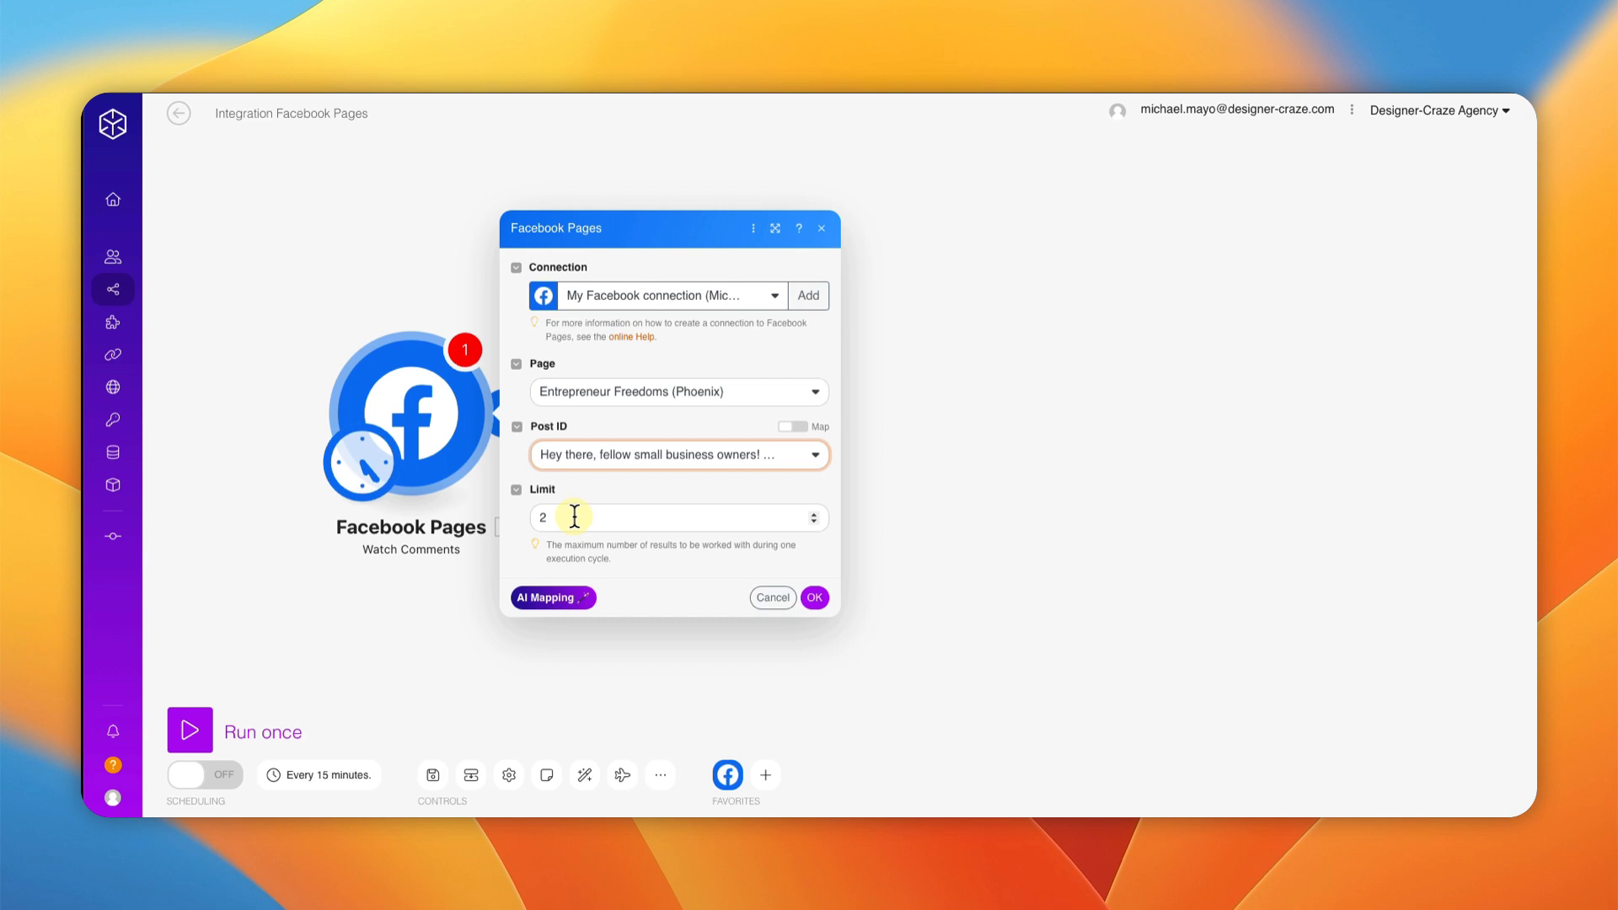
left_click(814, 598)
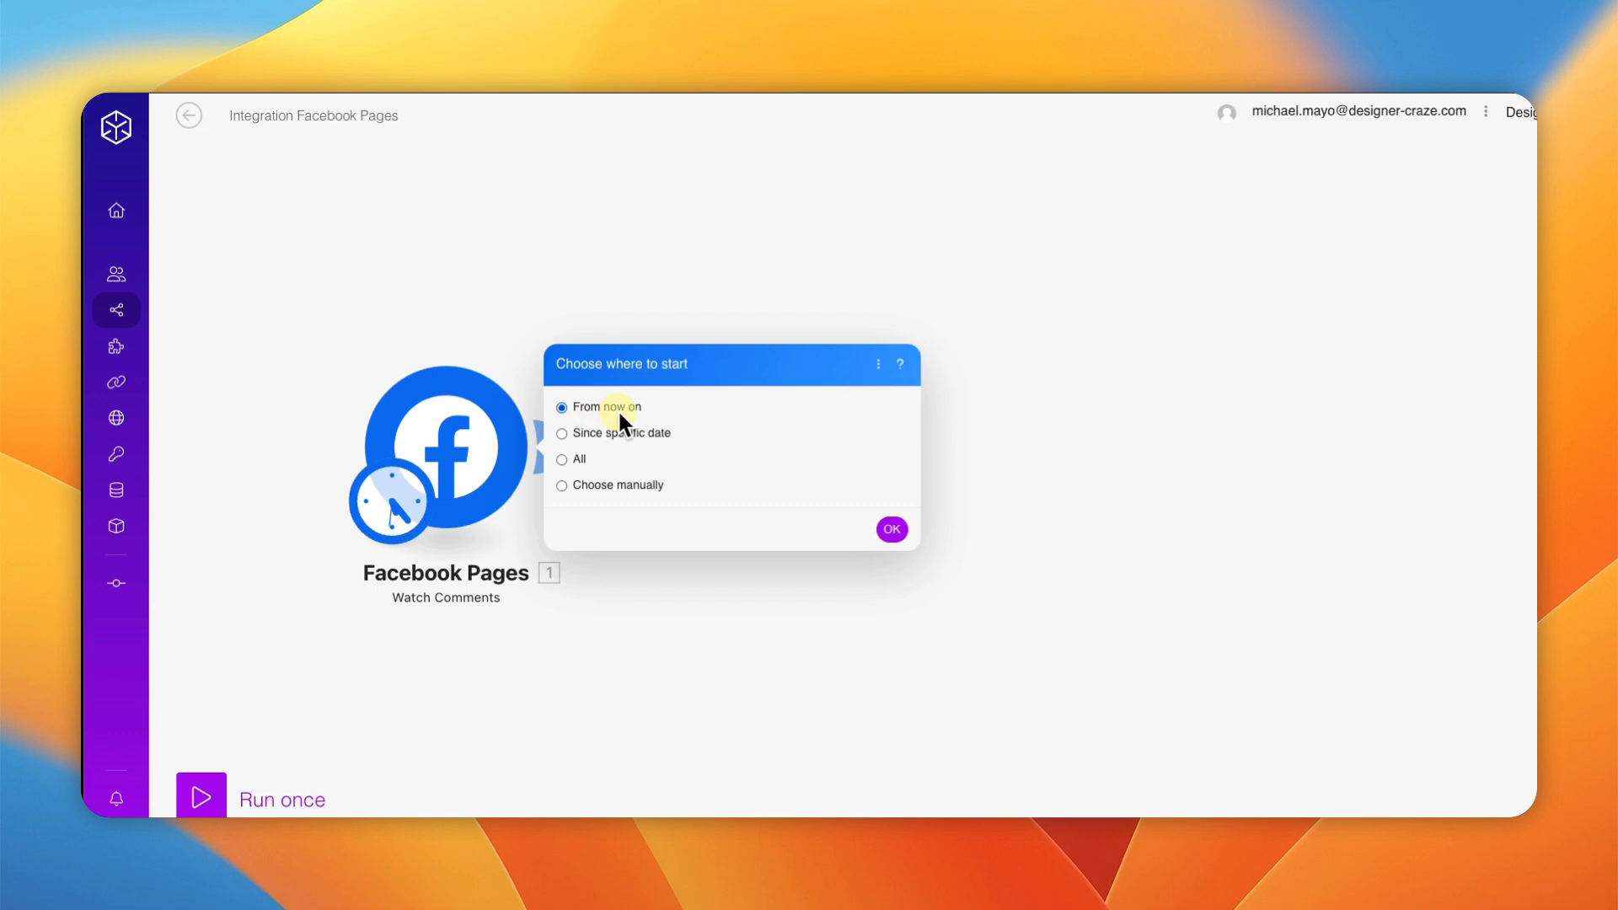
left_click(891, 529)
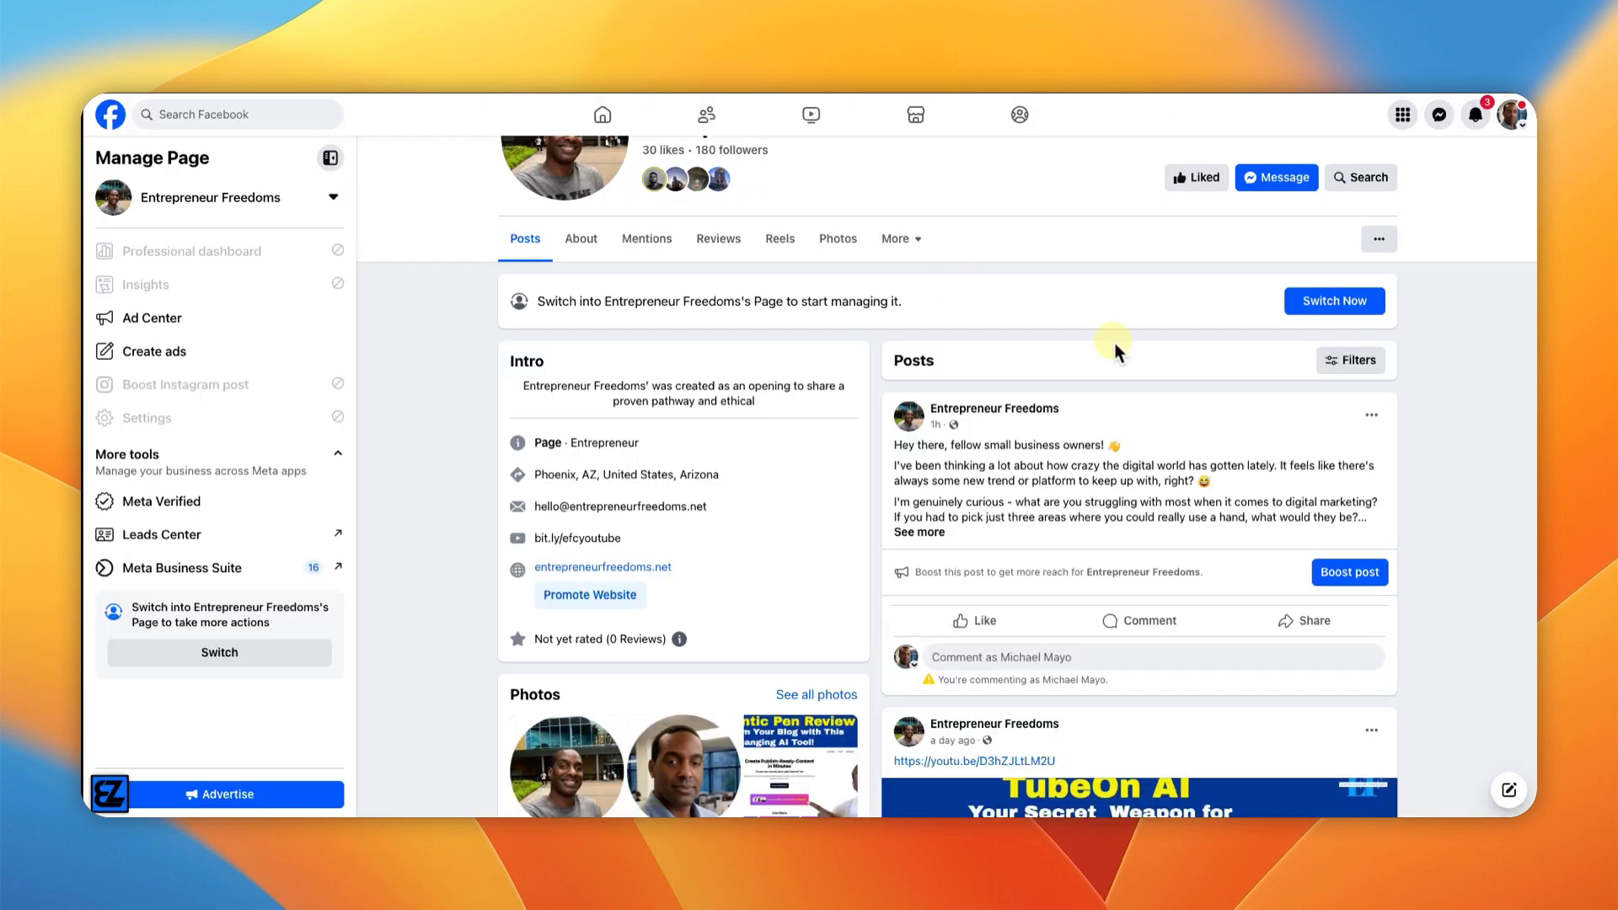
Step: On the Entrepreneur Freedoms Facebook page, comment "great post" on the "Hey there, fellow small business owners!" post
scroll(1202, 408, "down", 1)
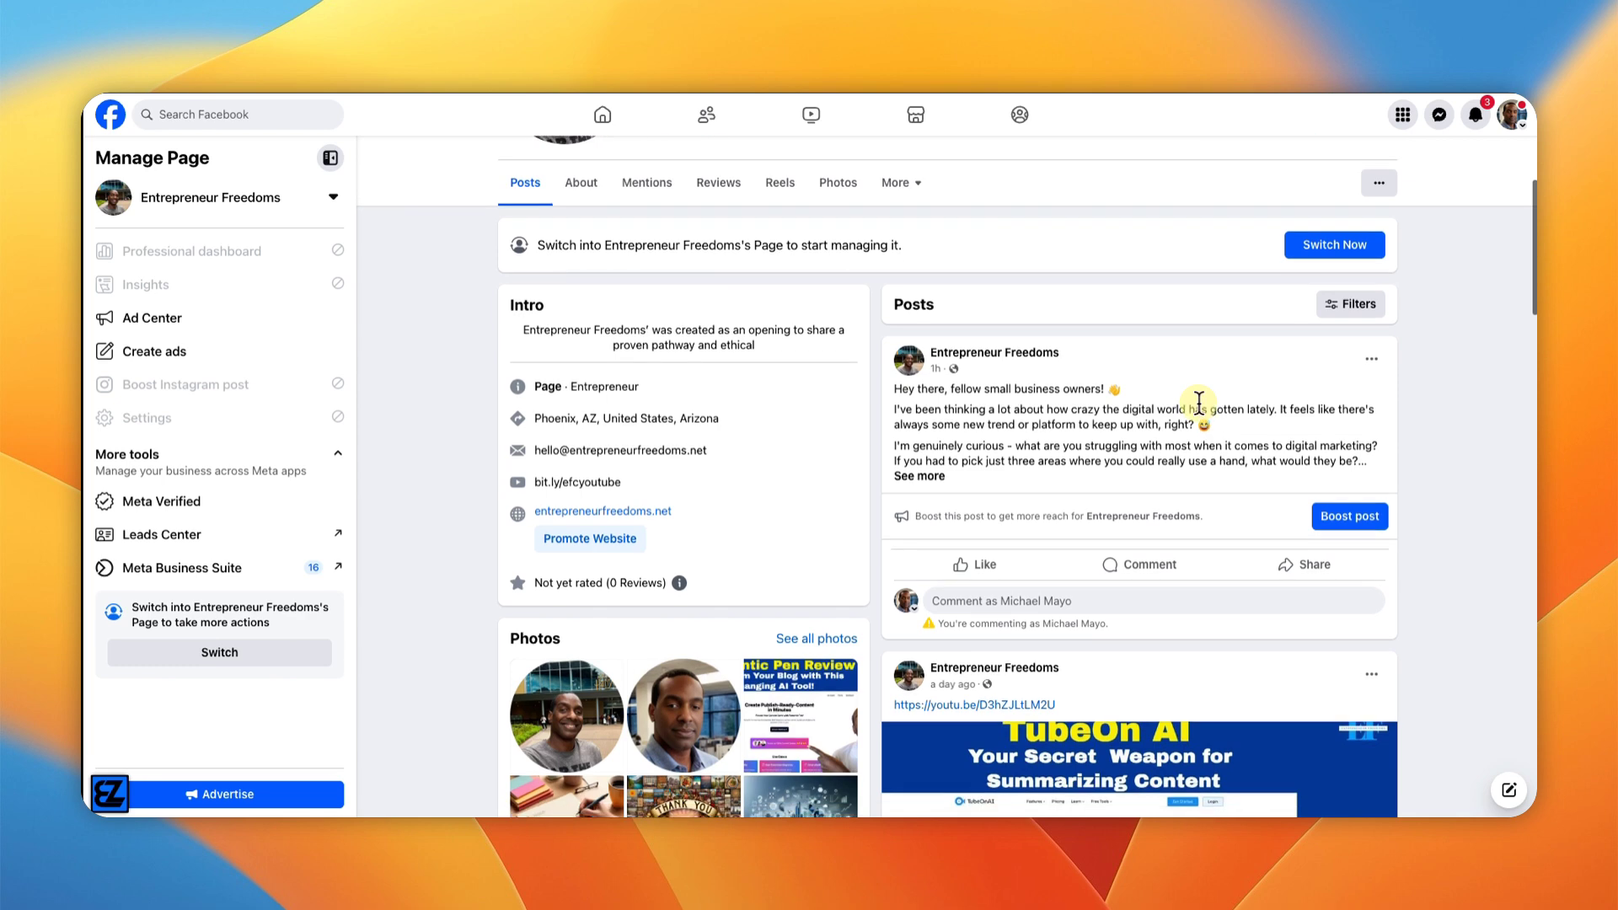
left_click(1142, 563)
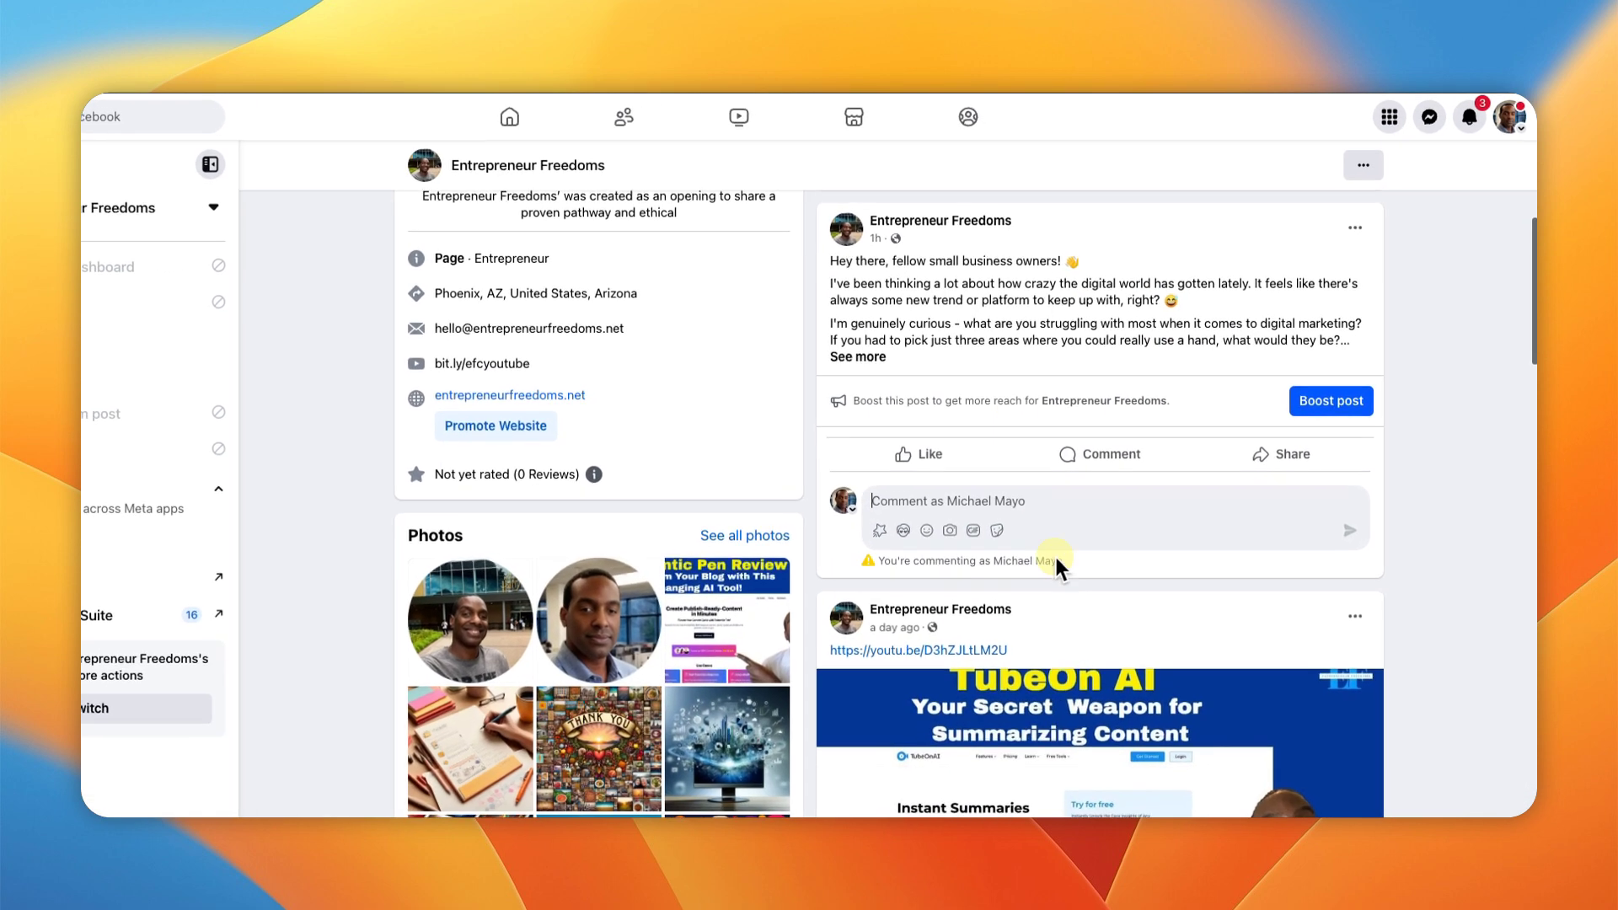
type("great")
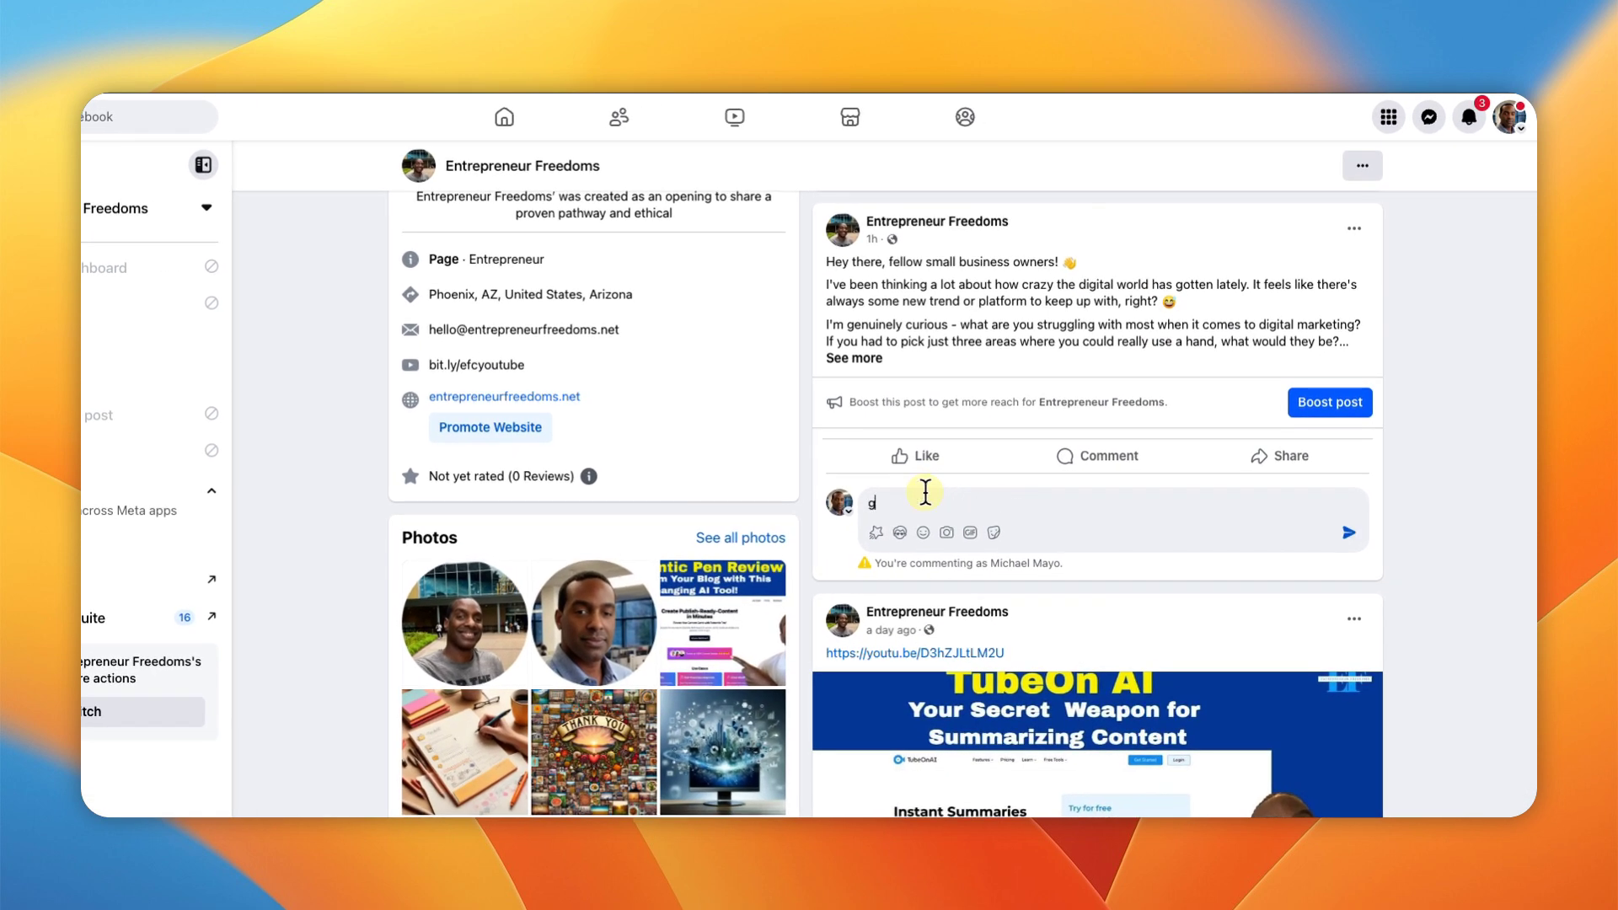
type(" post")
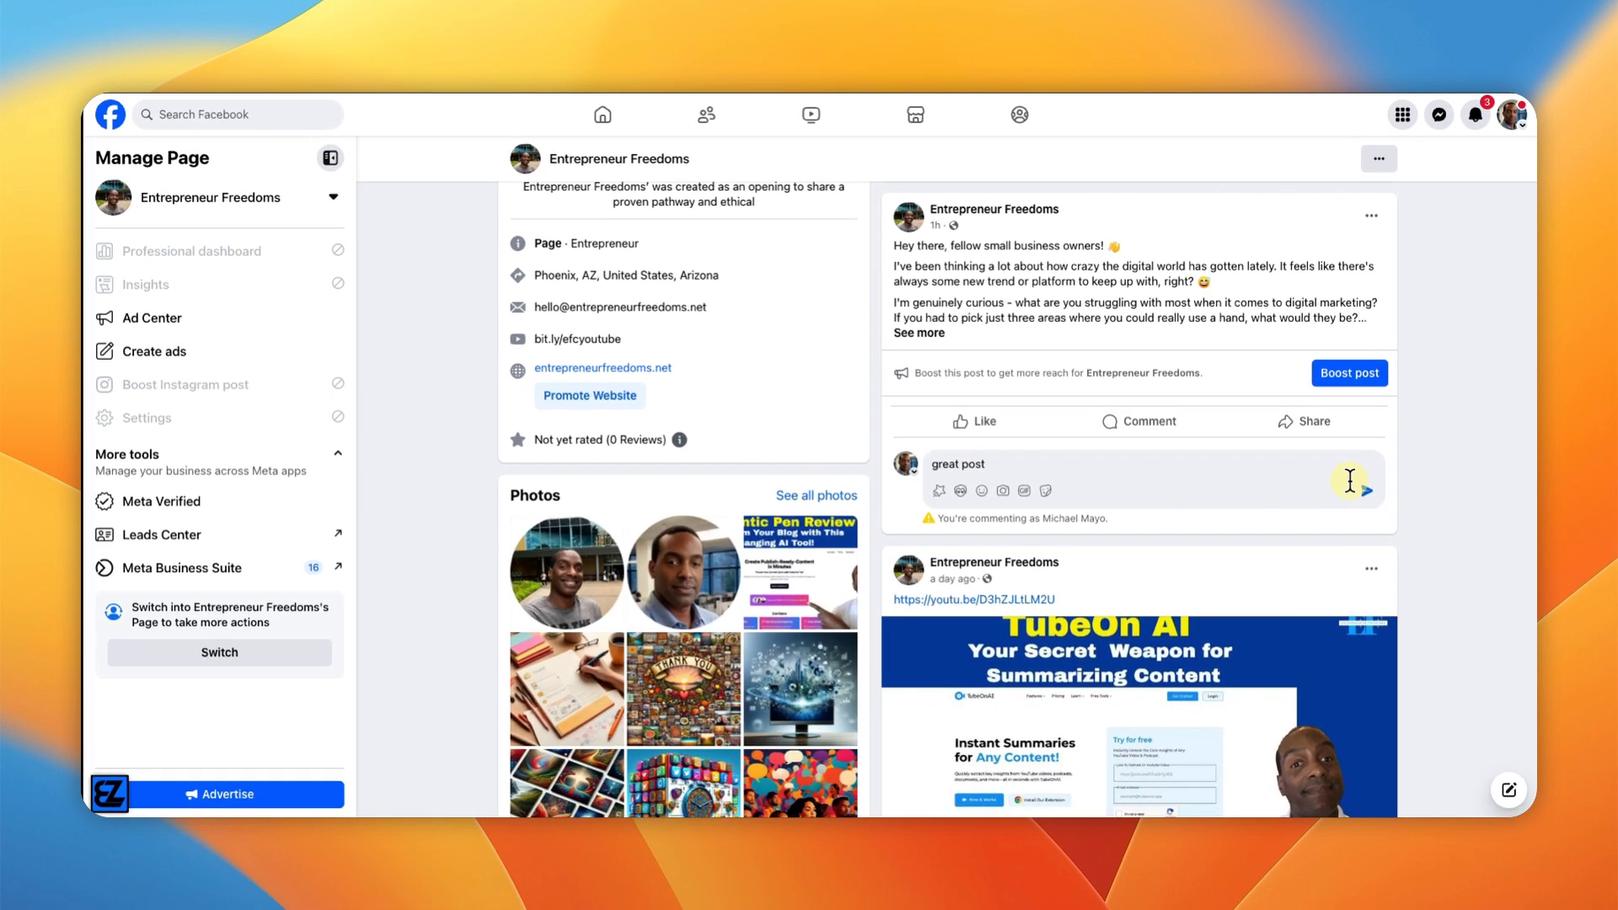
left_click(1348, 500)
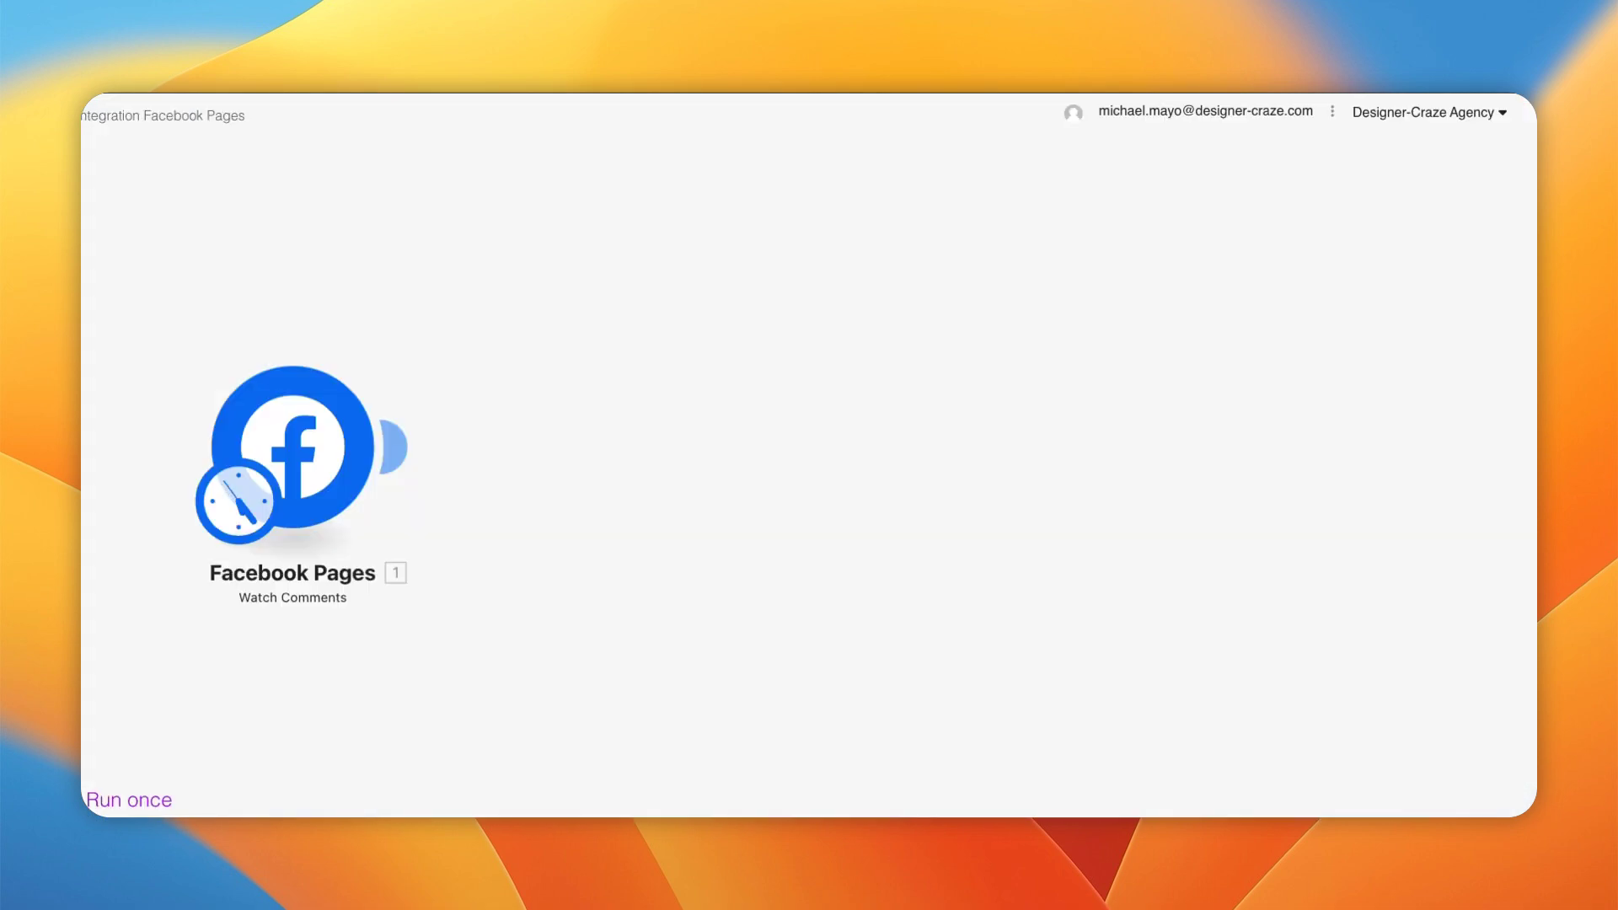
Step: Set the Watch Comments trigger to start from the manually chosen "great post" comment and run the scenario once
left_click(295, 440)
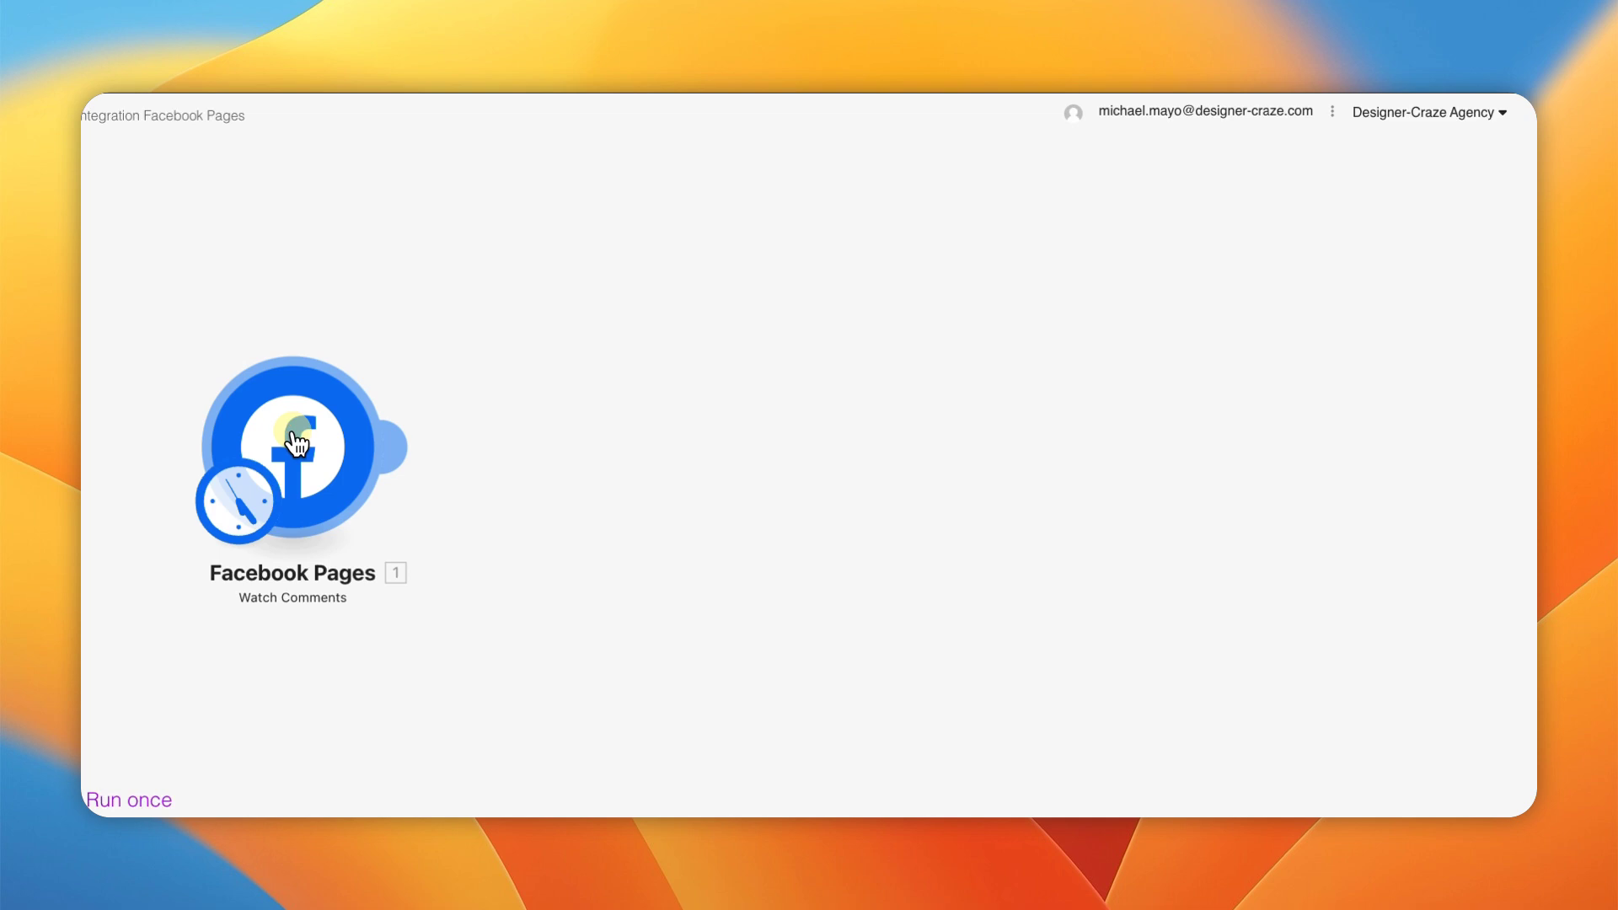
right_click(295, 439)
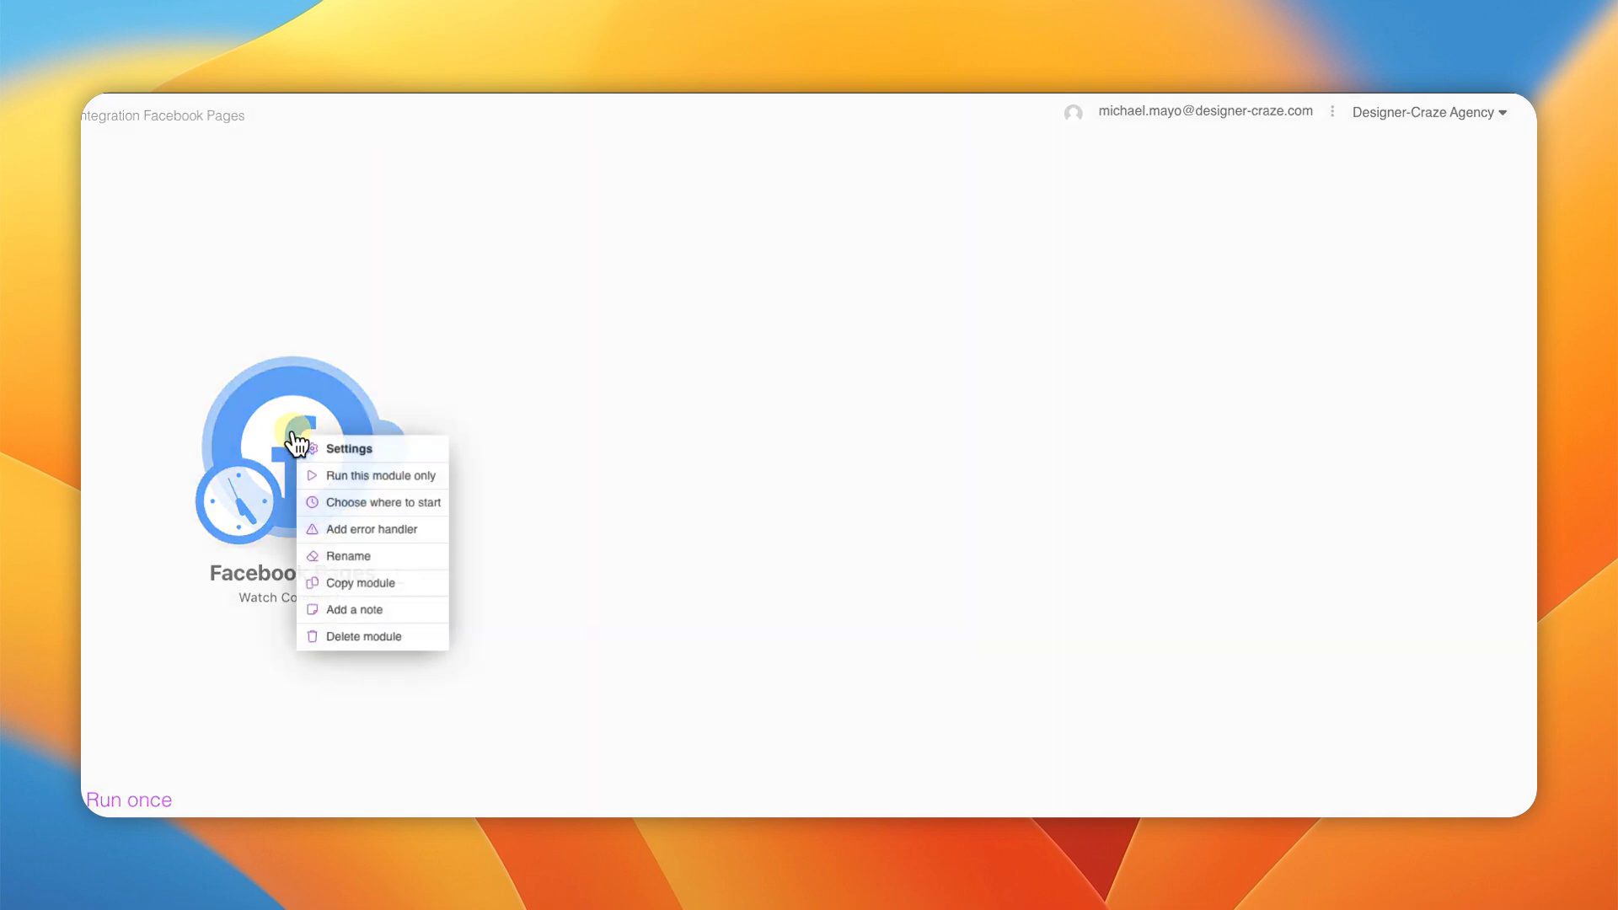
left_click(337, 503)
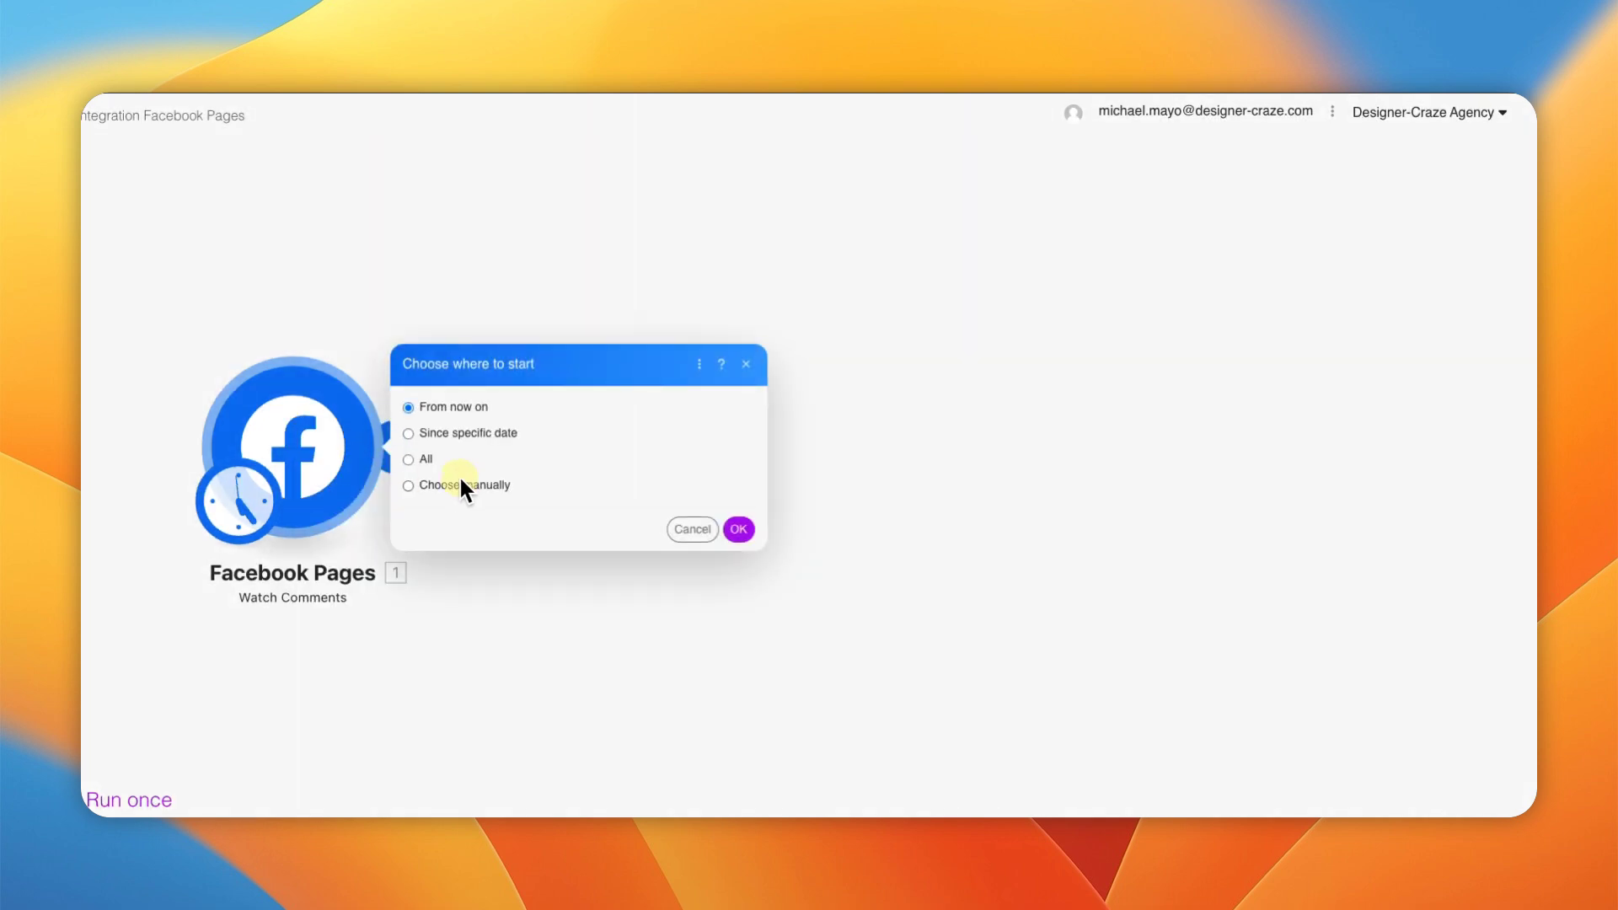
left_click(455, 493)
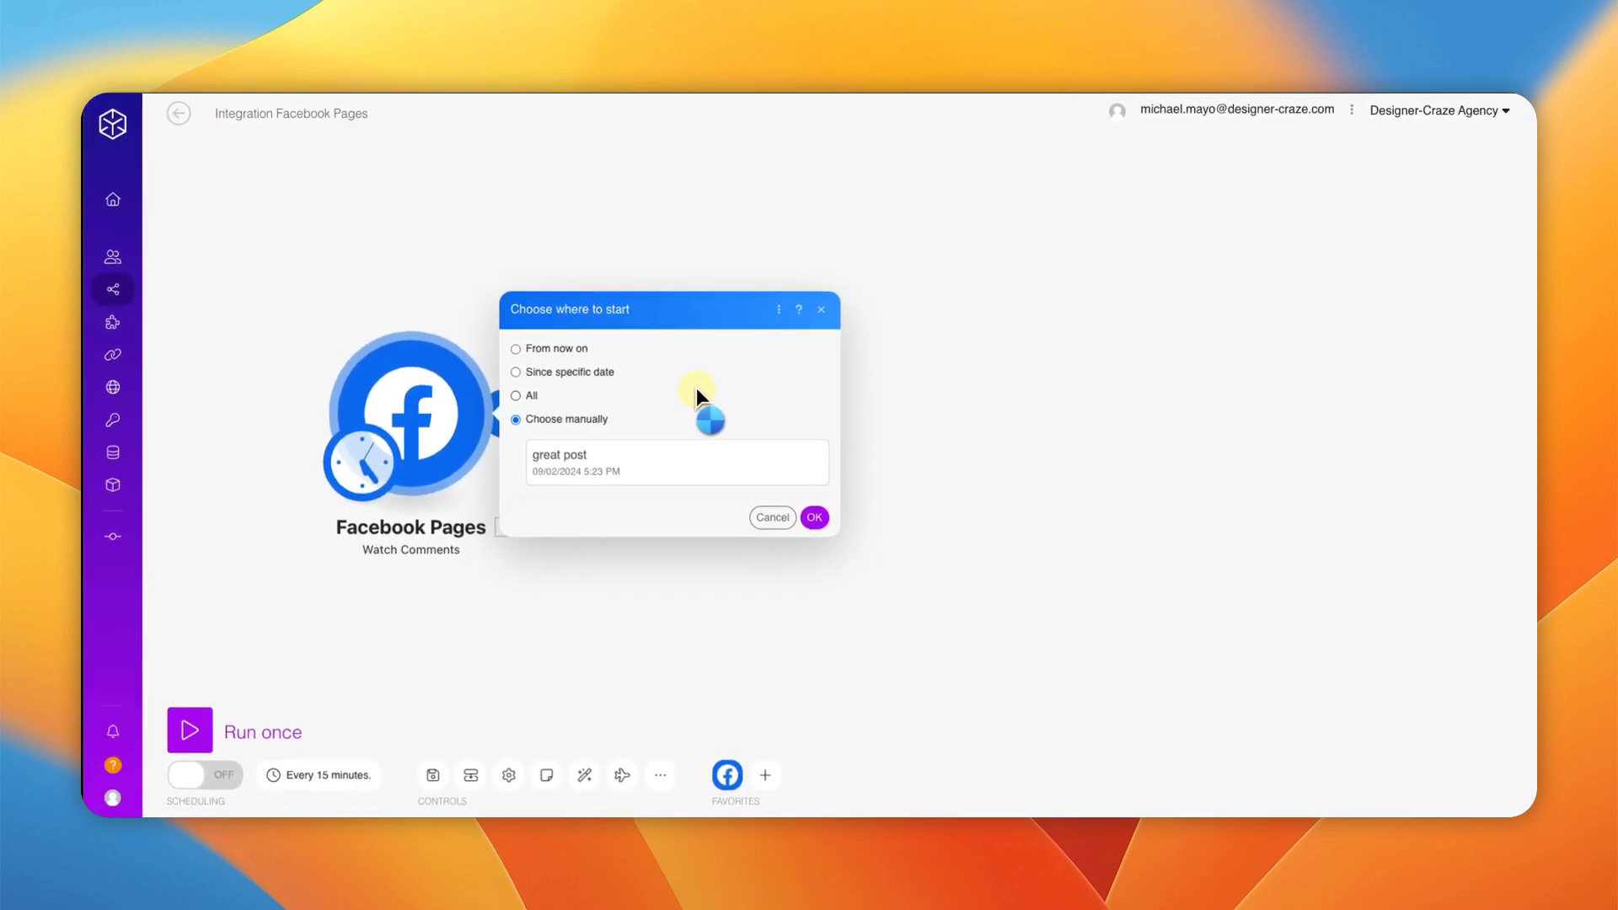
left_click(565, 475)
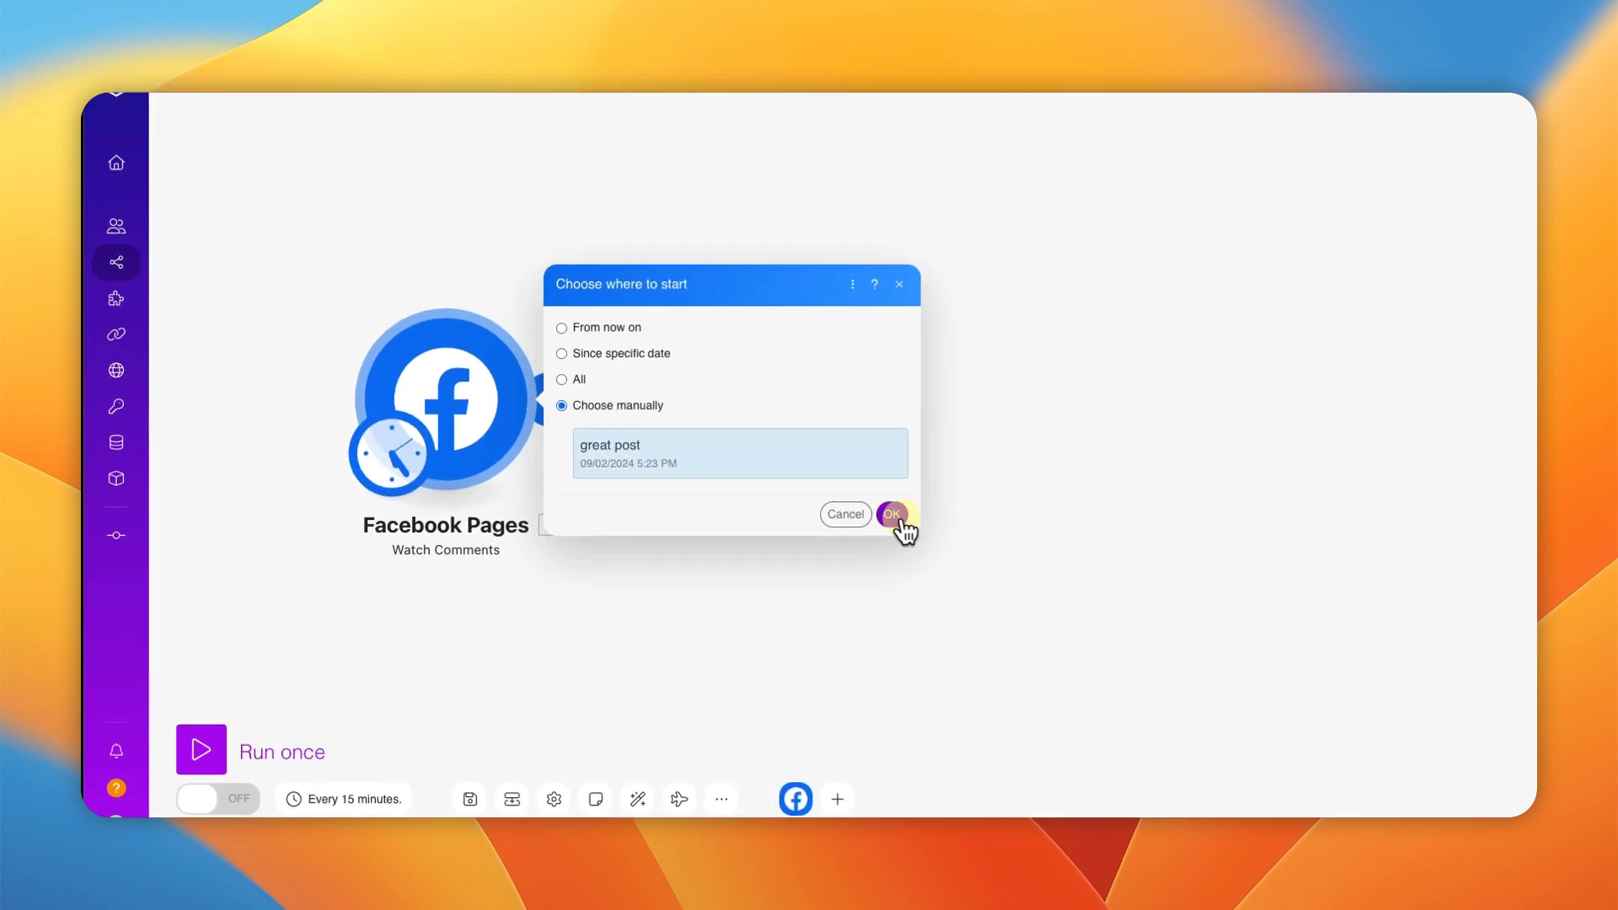
left_click(814, 517)
left_click(201, 742)
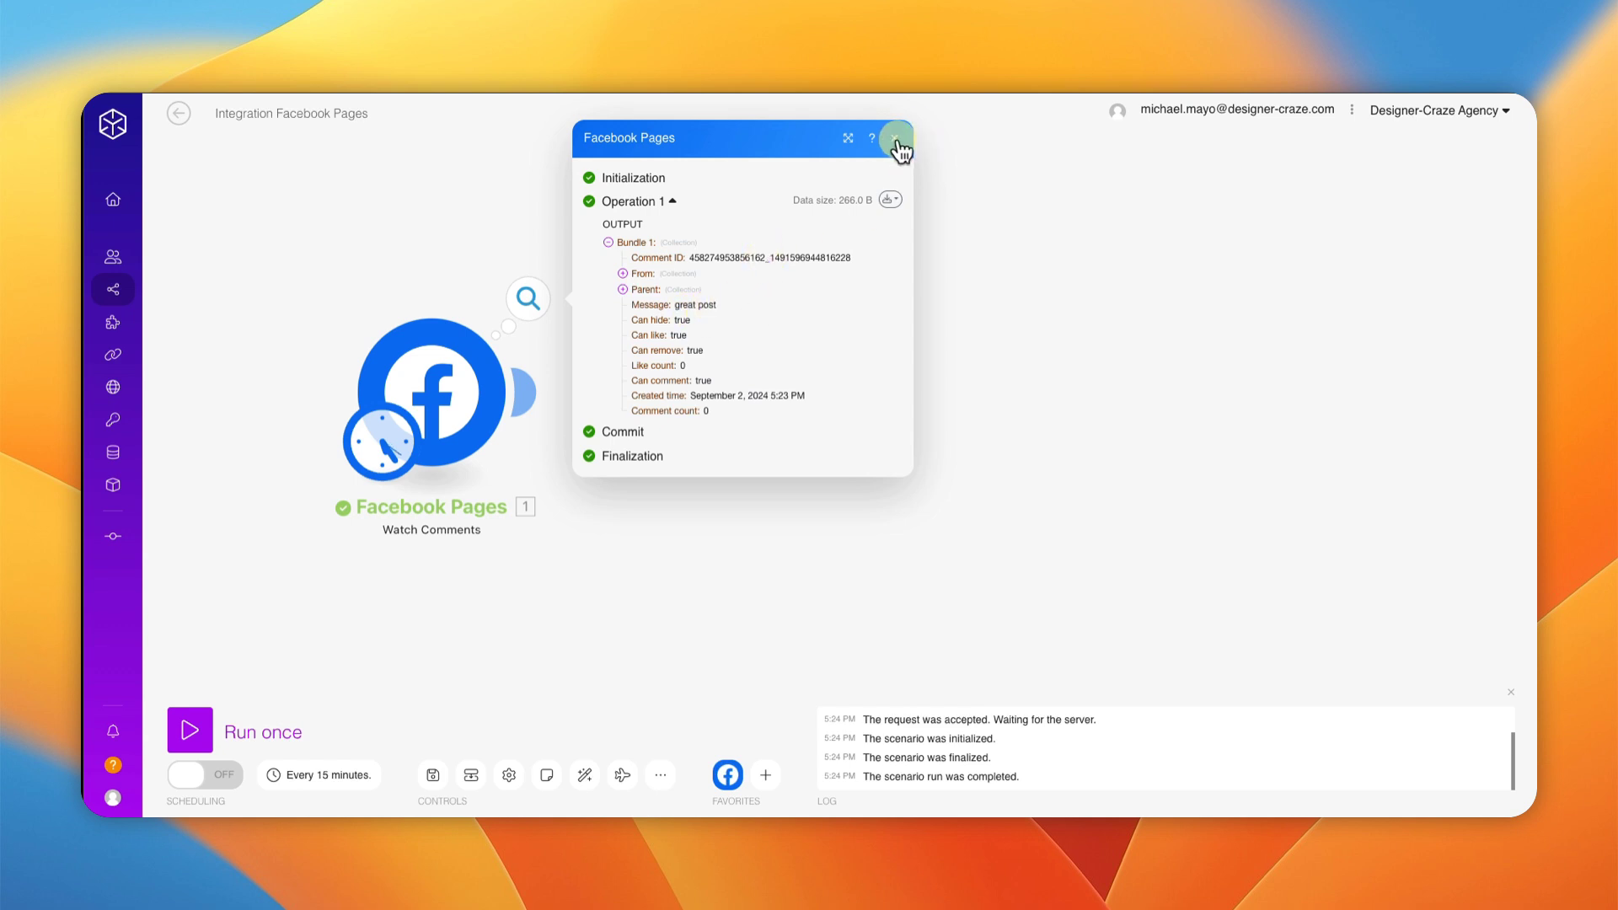
left_click(894, 138)
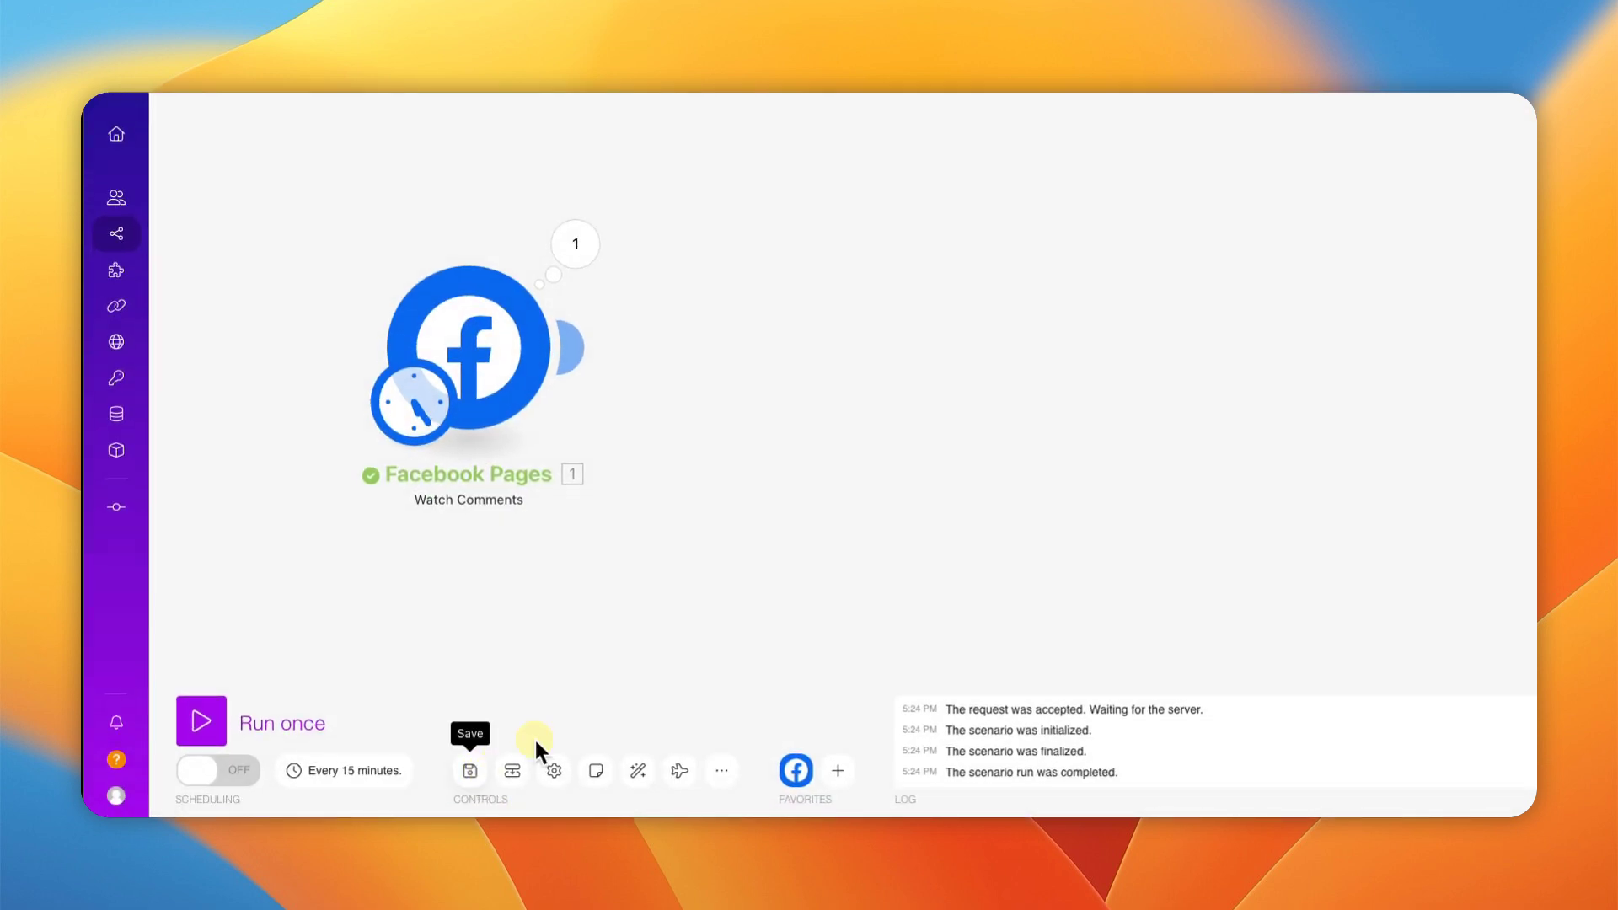
Step: Add an OpenAI Create a Completion (Prompt) module after the Facebook Pages trigger
left_click(571, 347)
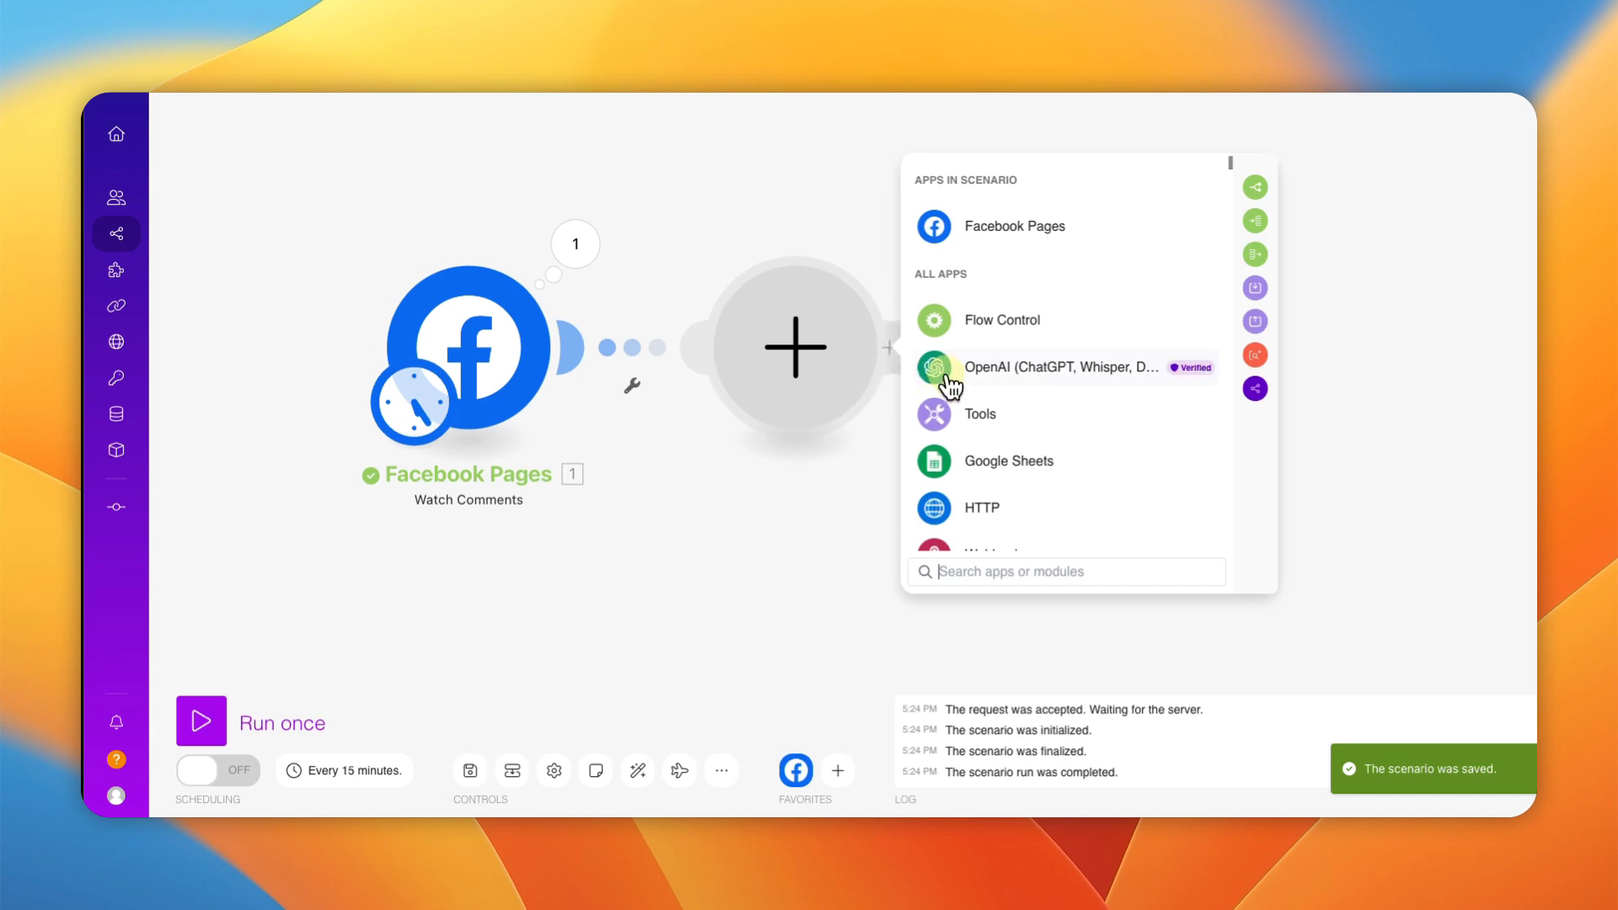
left_click(1009, 379)
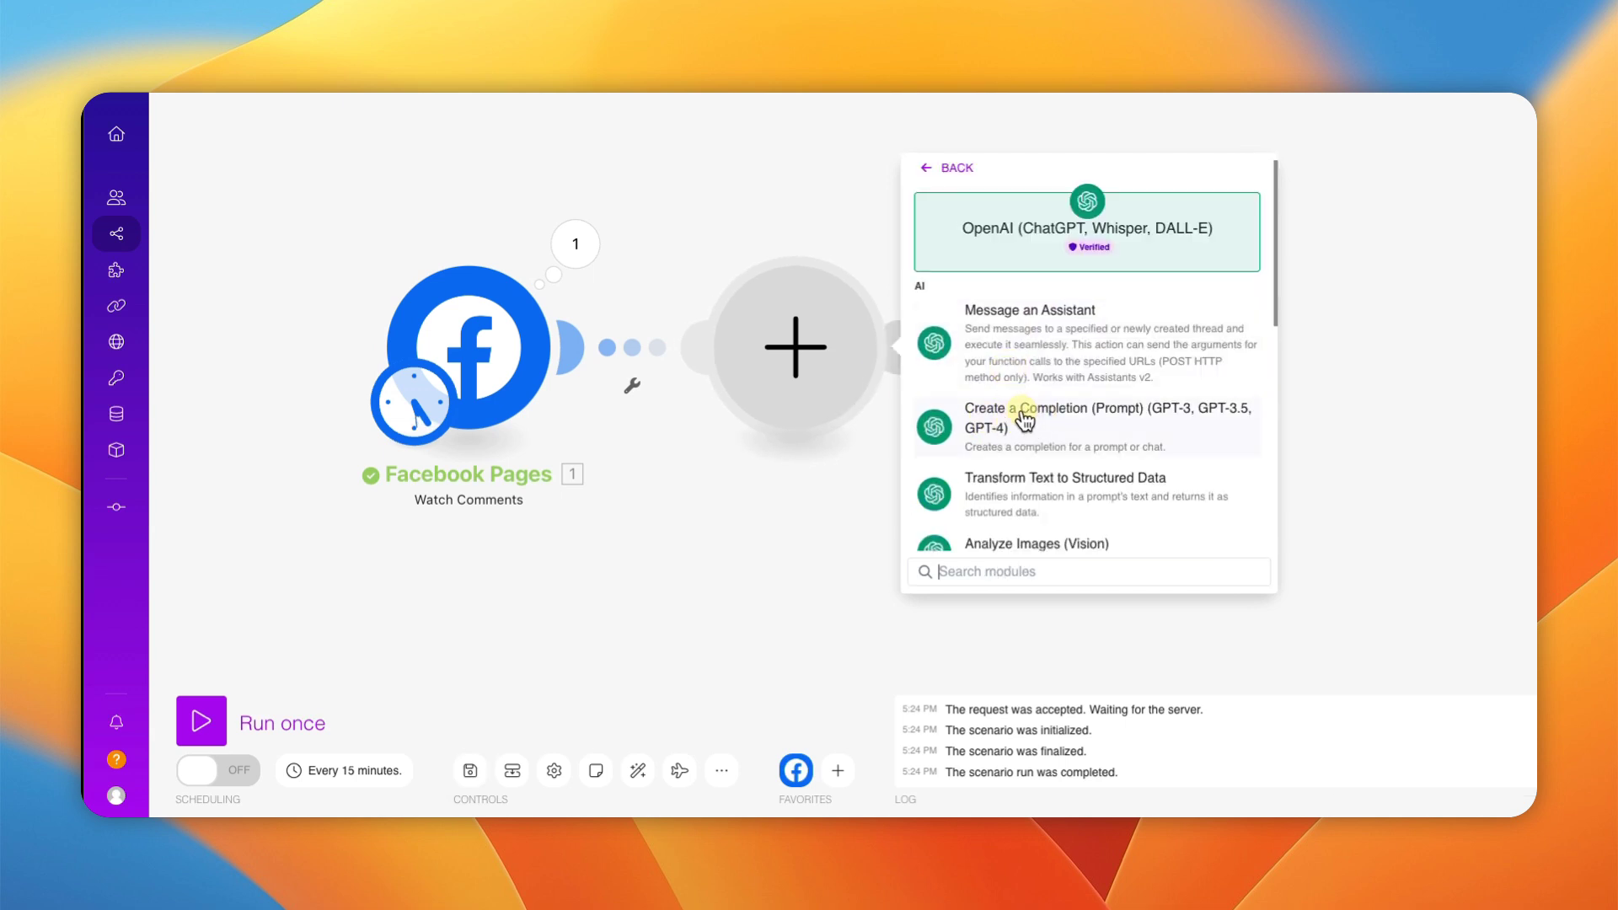
left_click(1024, 419)
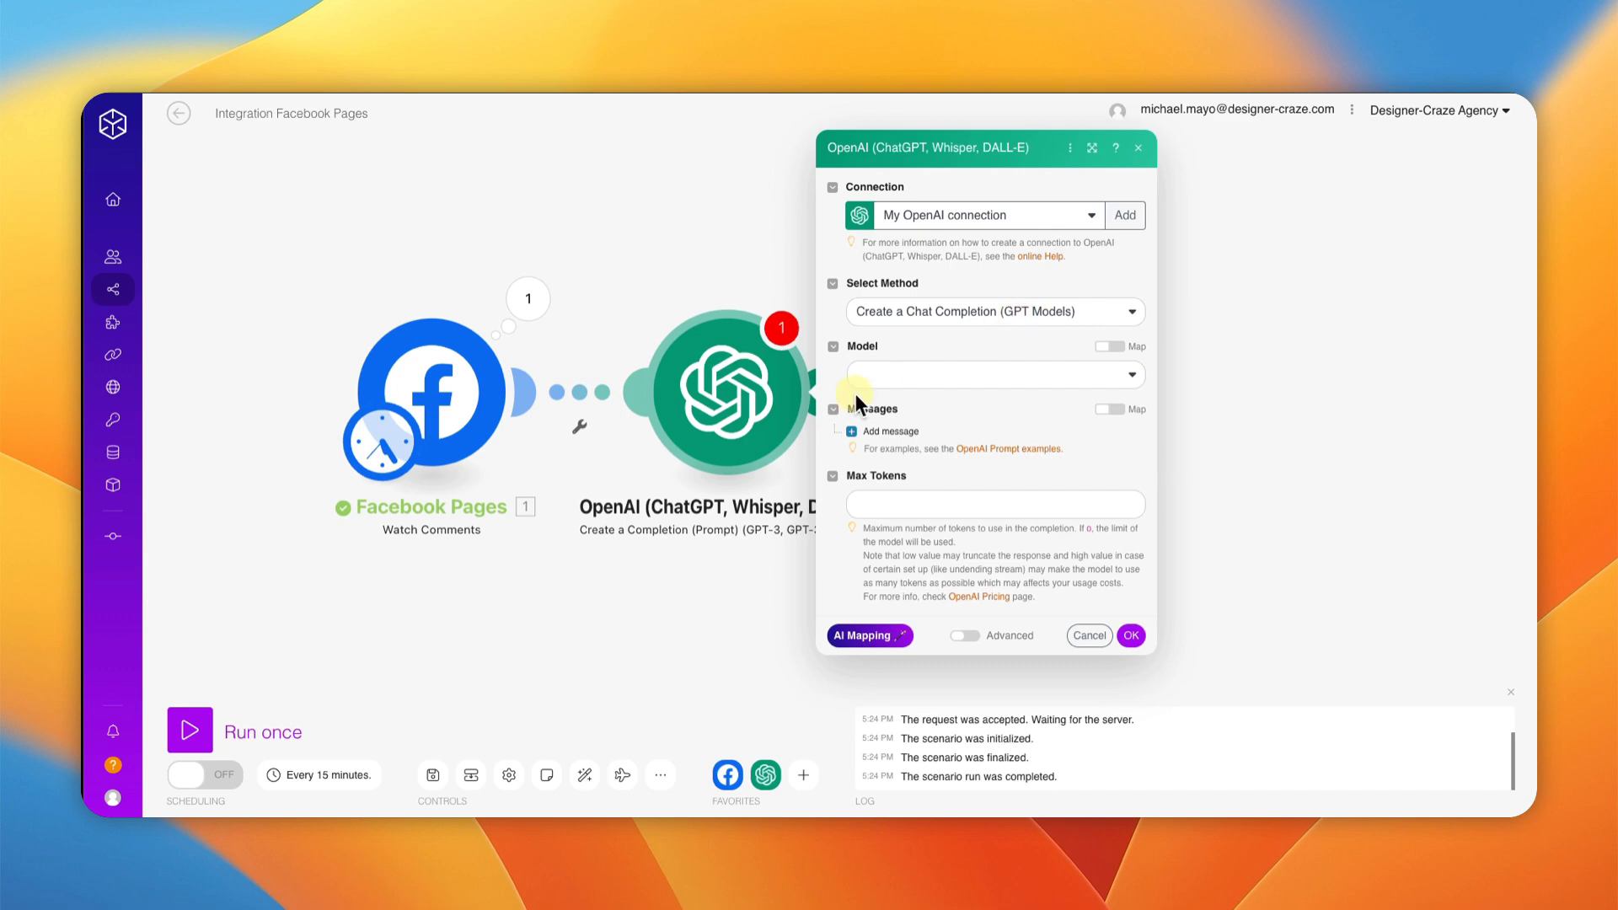
Step: Set the OpenAI module's model to gpt-4o-mini (system) and its max tokens to 500
left_click(886, 386)
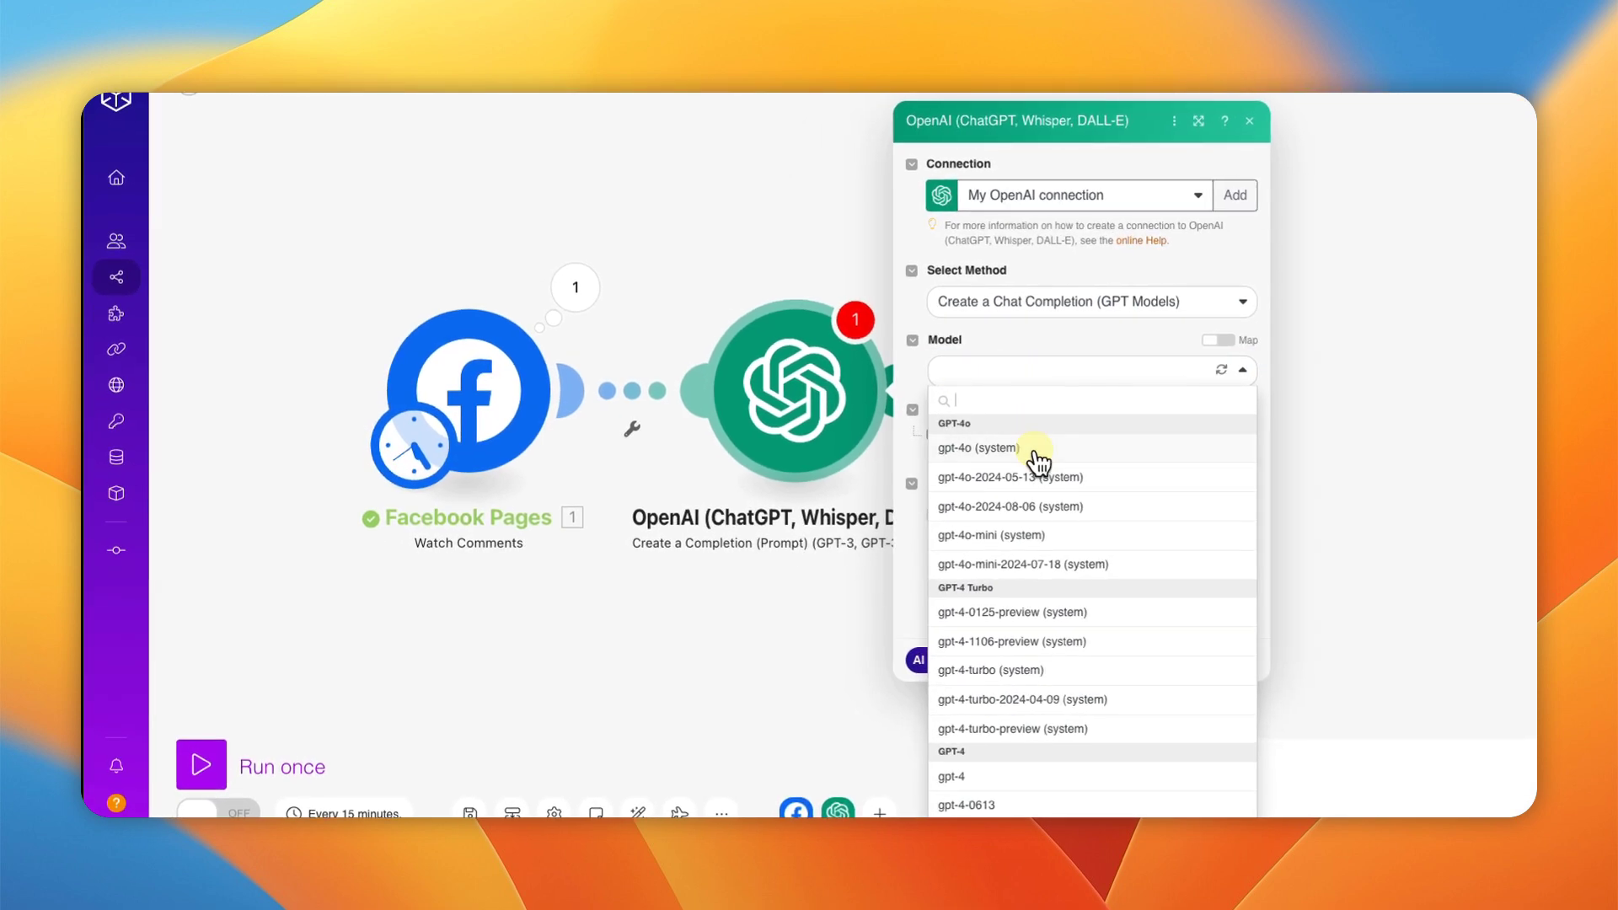
left_click(990, 539)
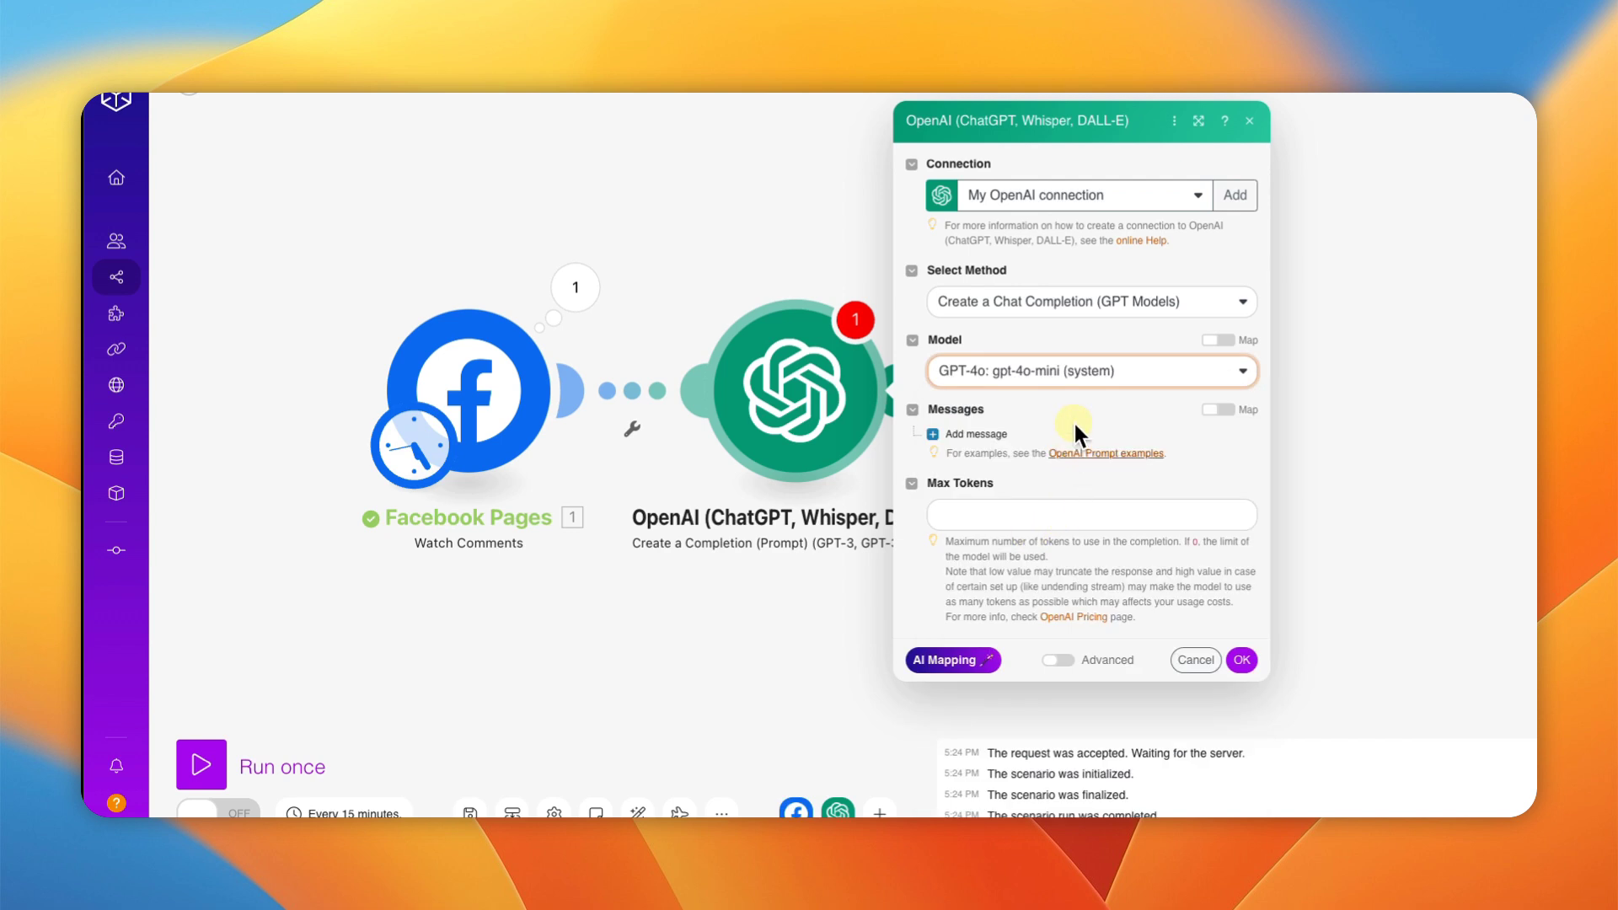
left_click(969, 510)
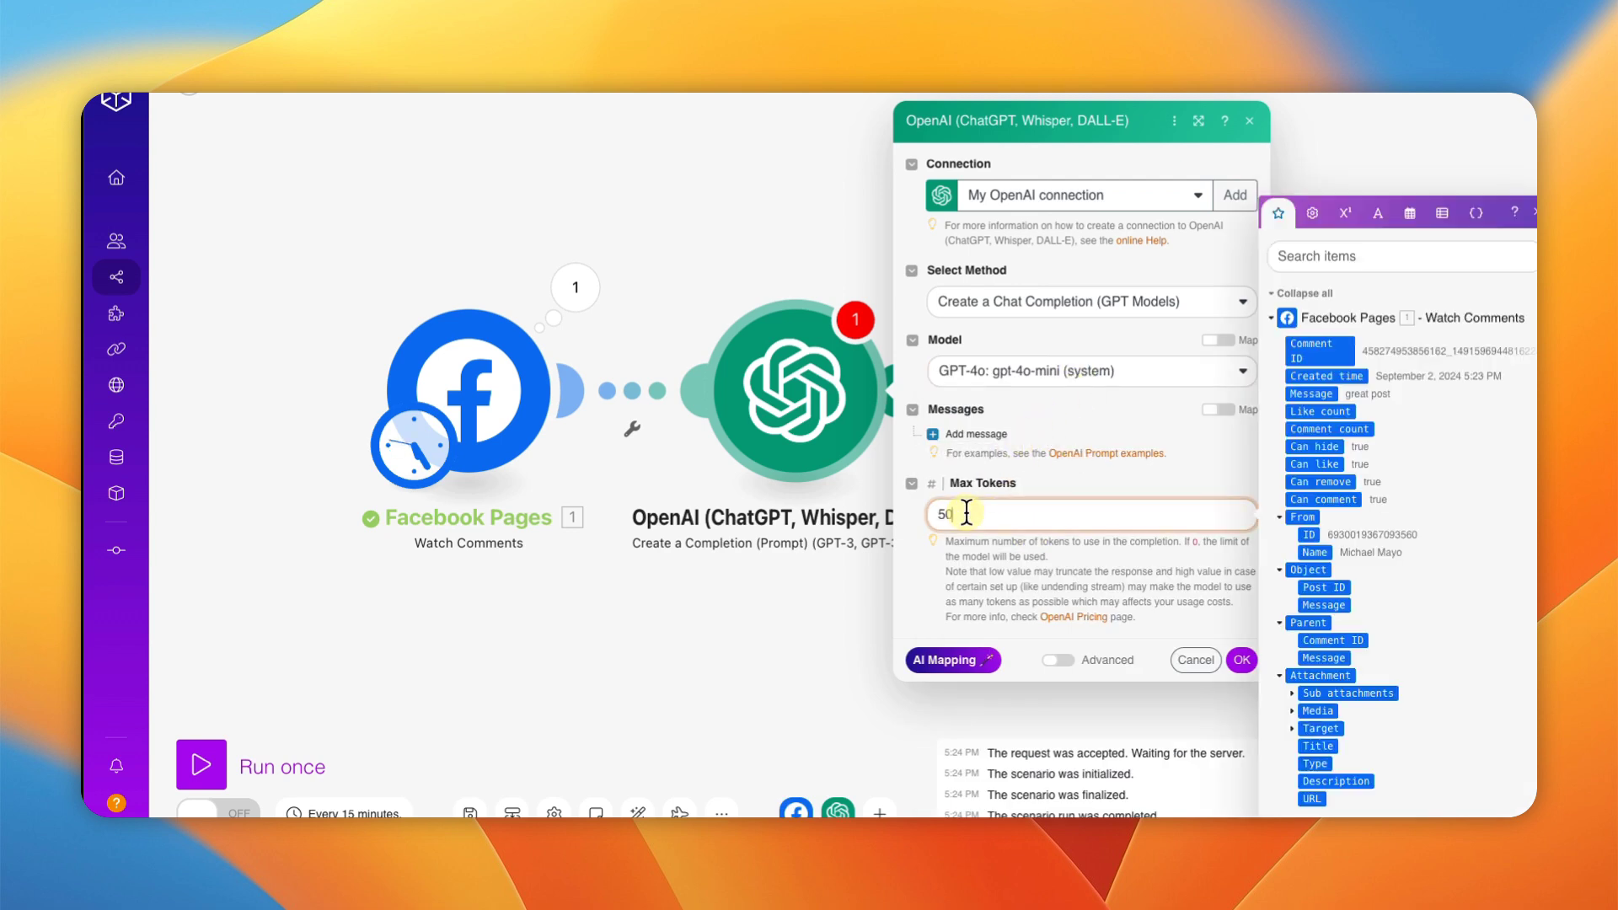
left_click(1064, 413)
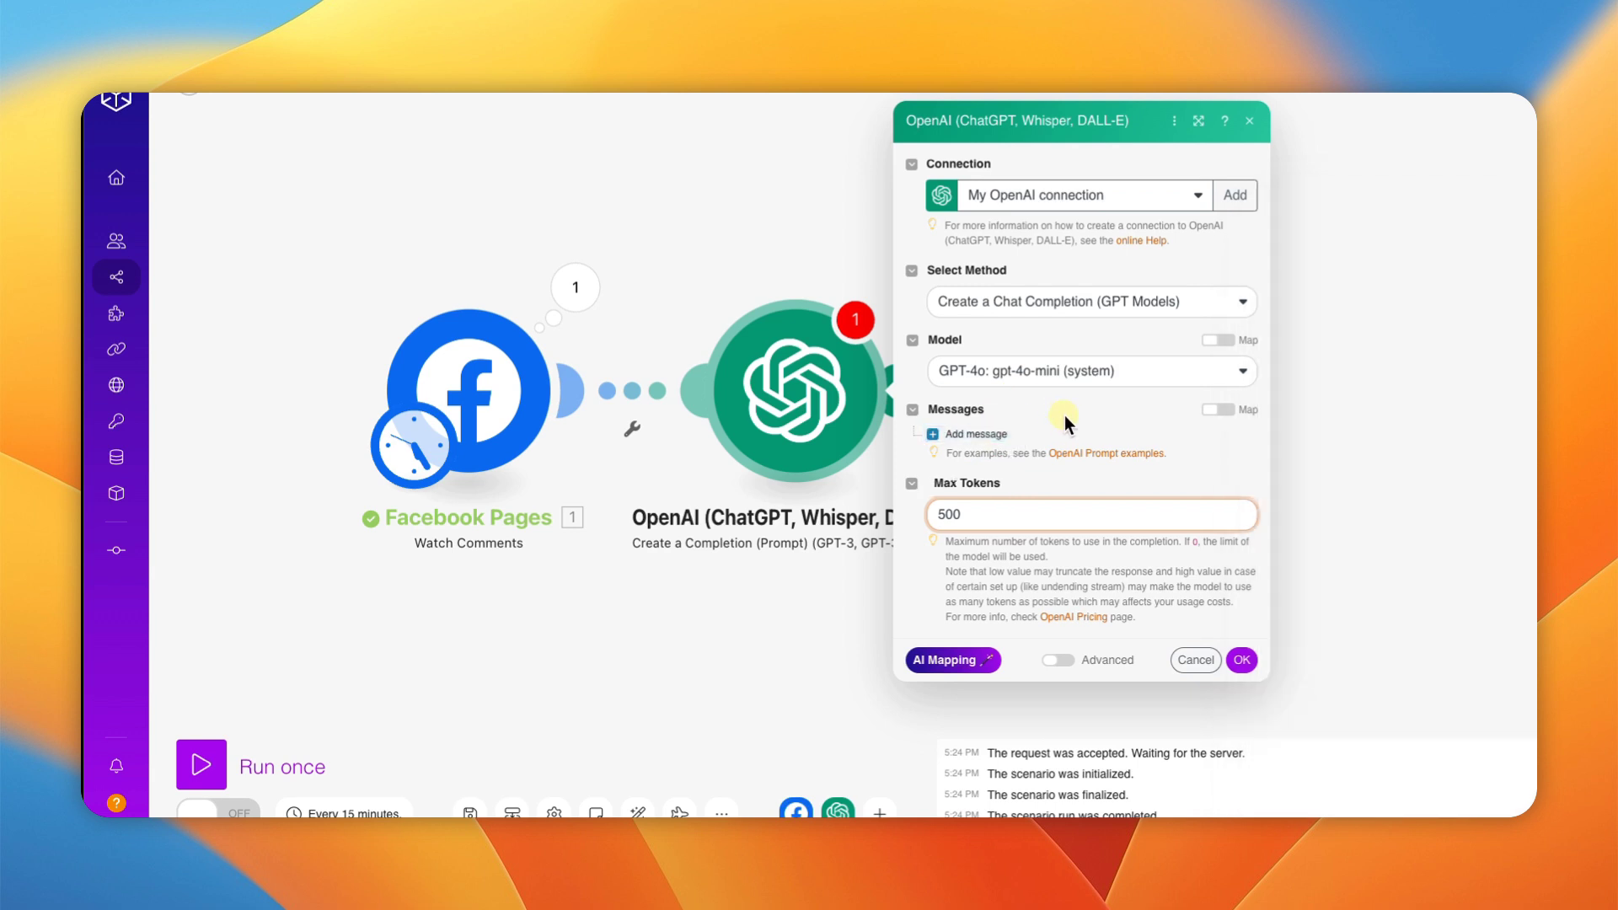
Step: Add a System message to the OpenAI module reading "You are a moderator for the Entrepreneur Freedoms Facebook Page"
left_click(973, 434)
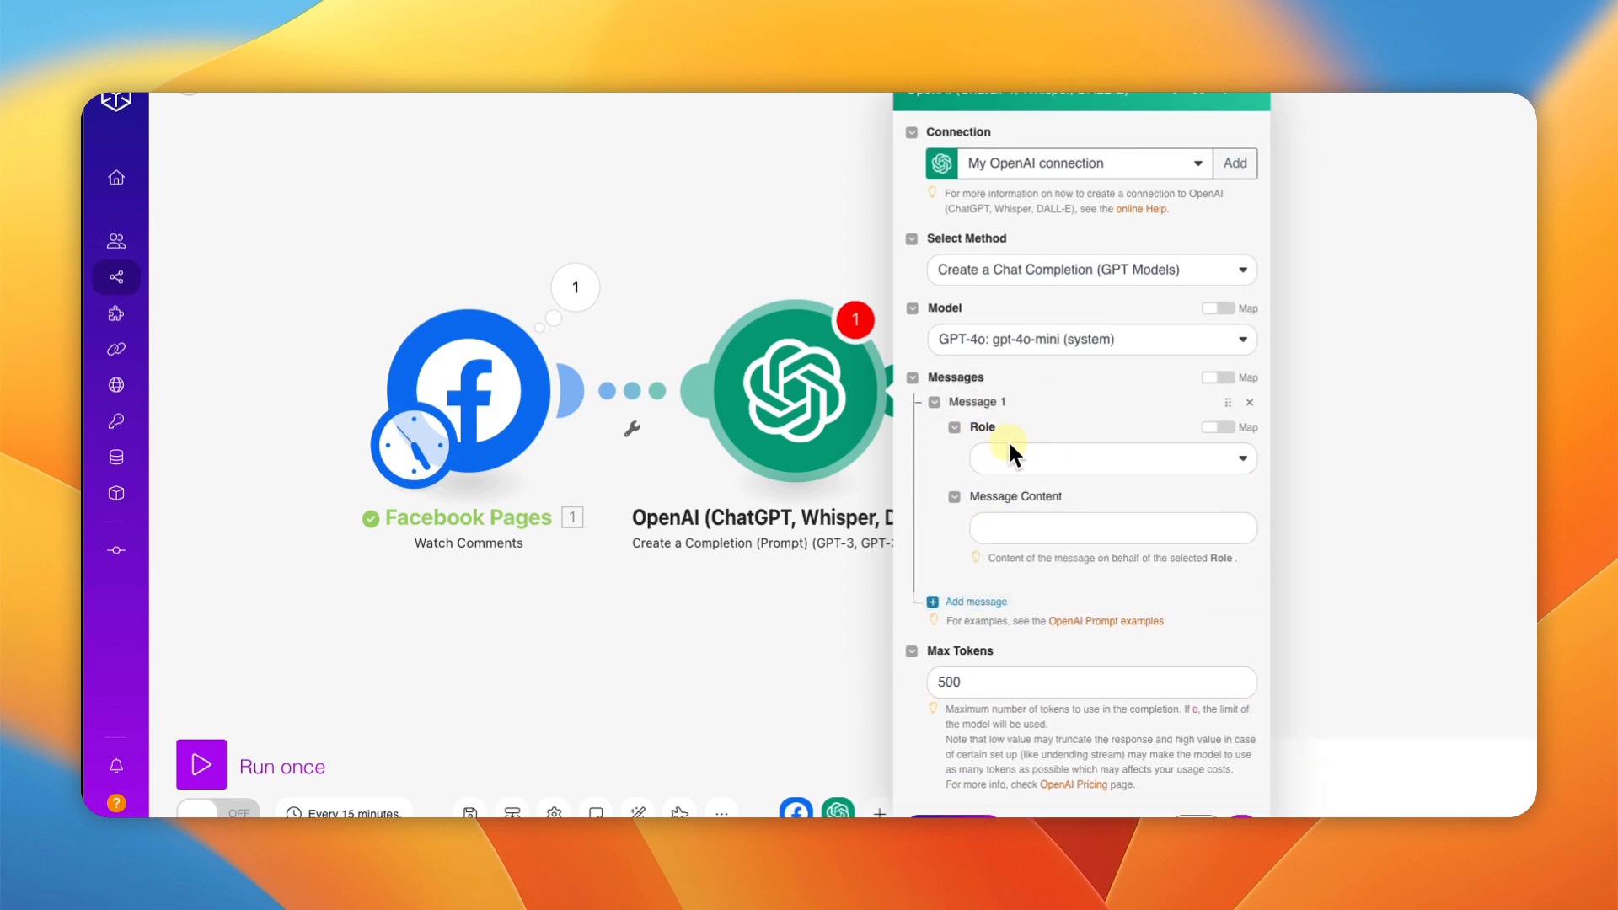
left_click(1015, 465)
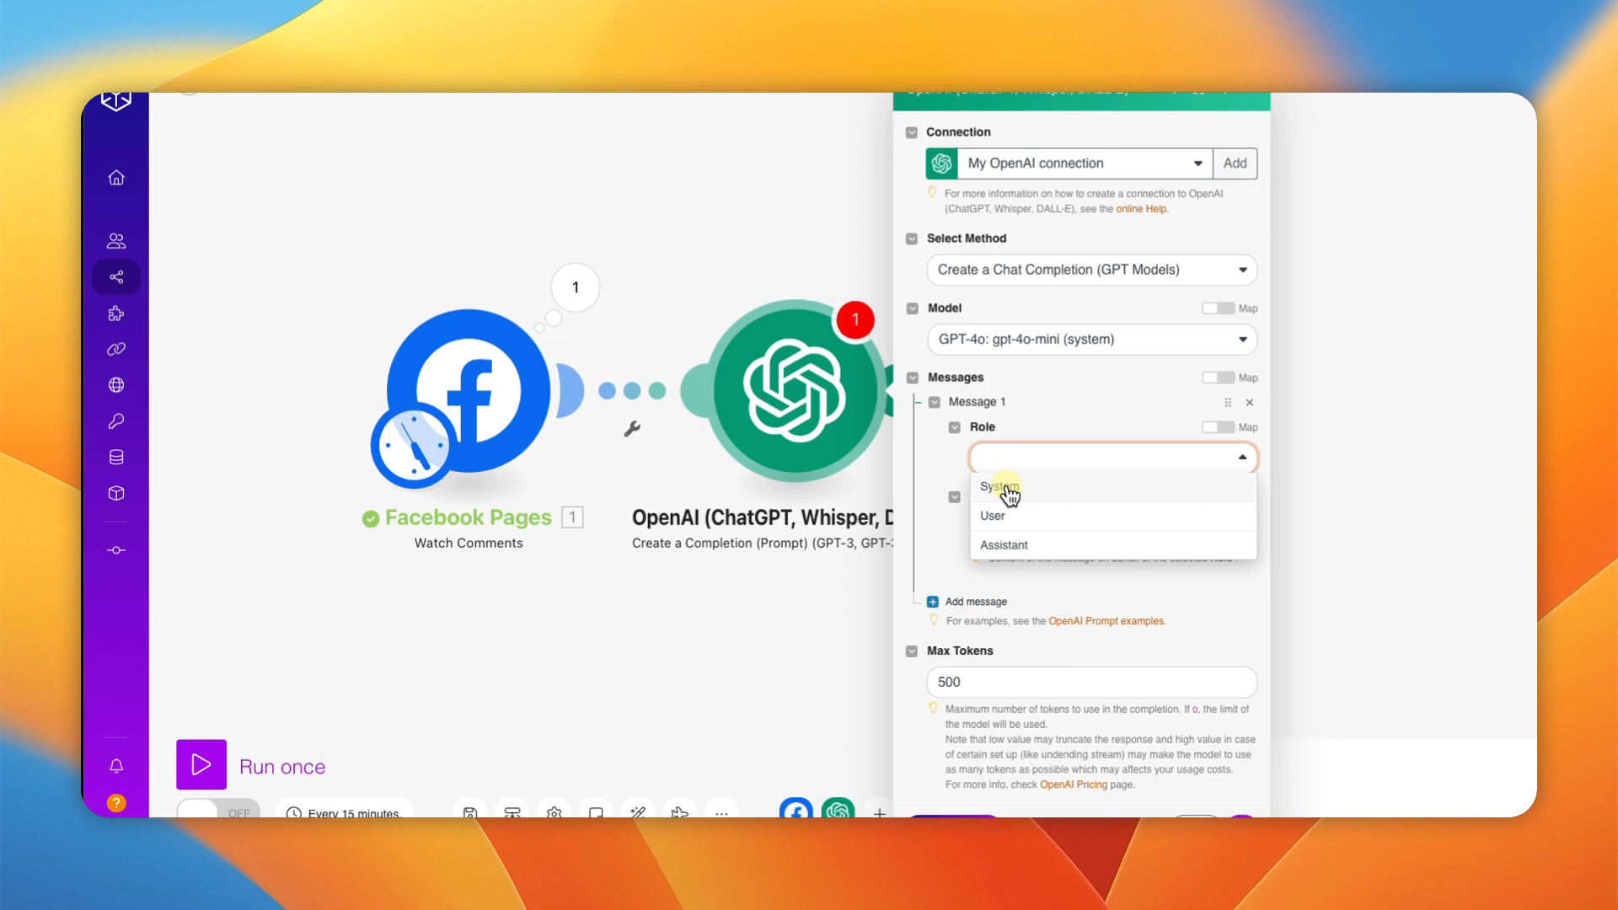
left_click(1008, 485)
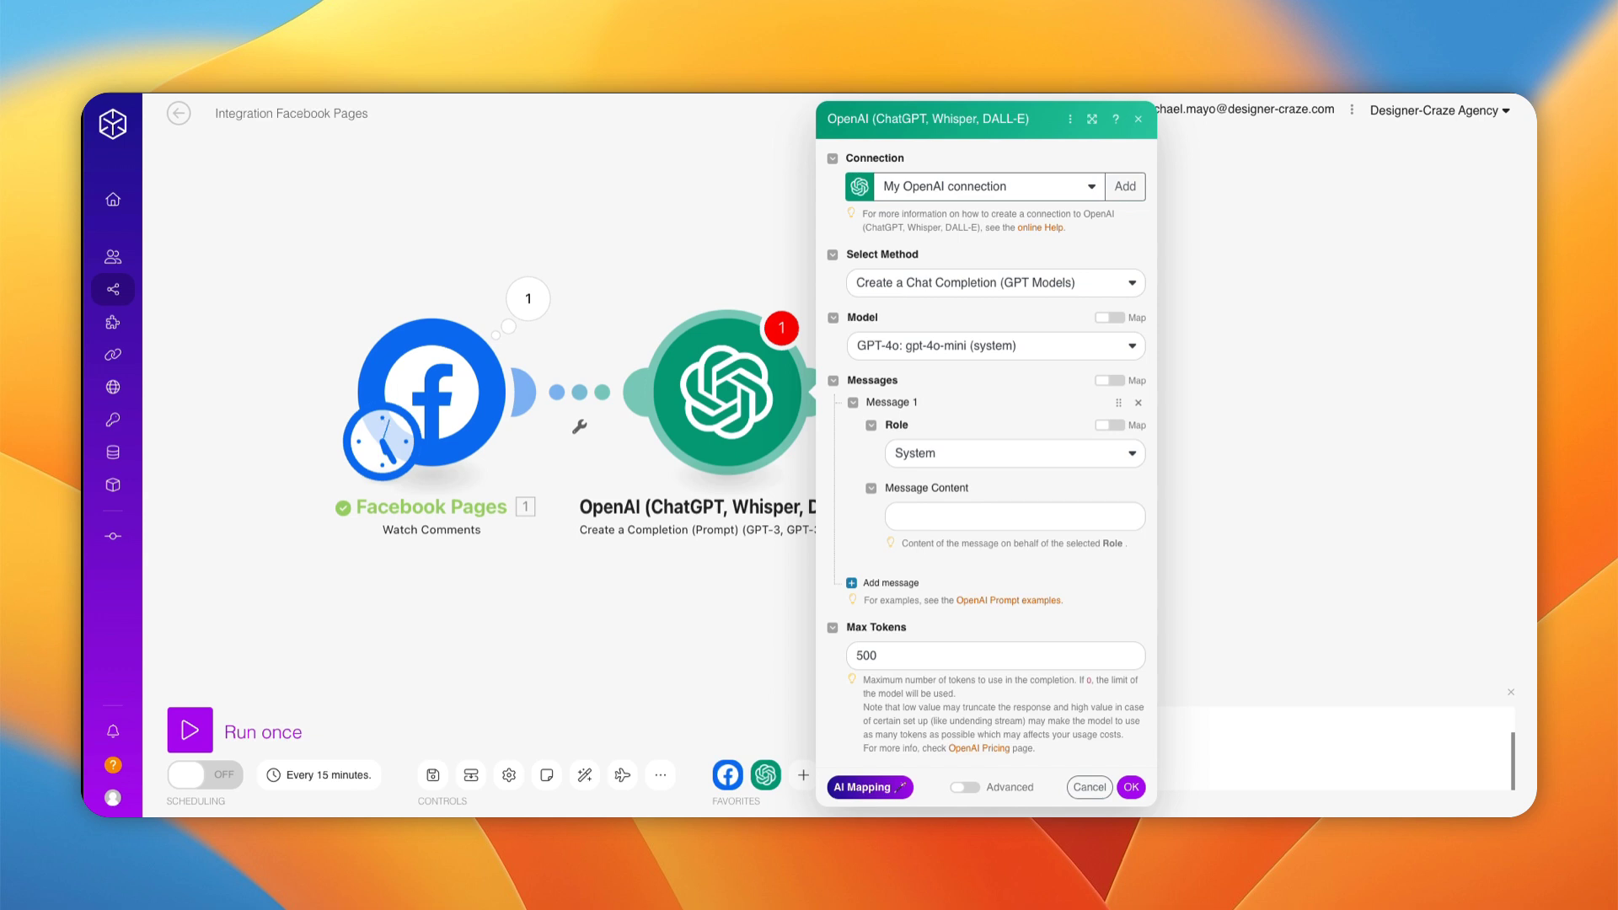
left_click(904, 514)
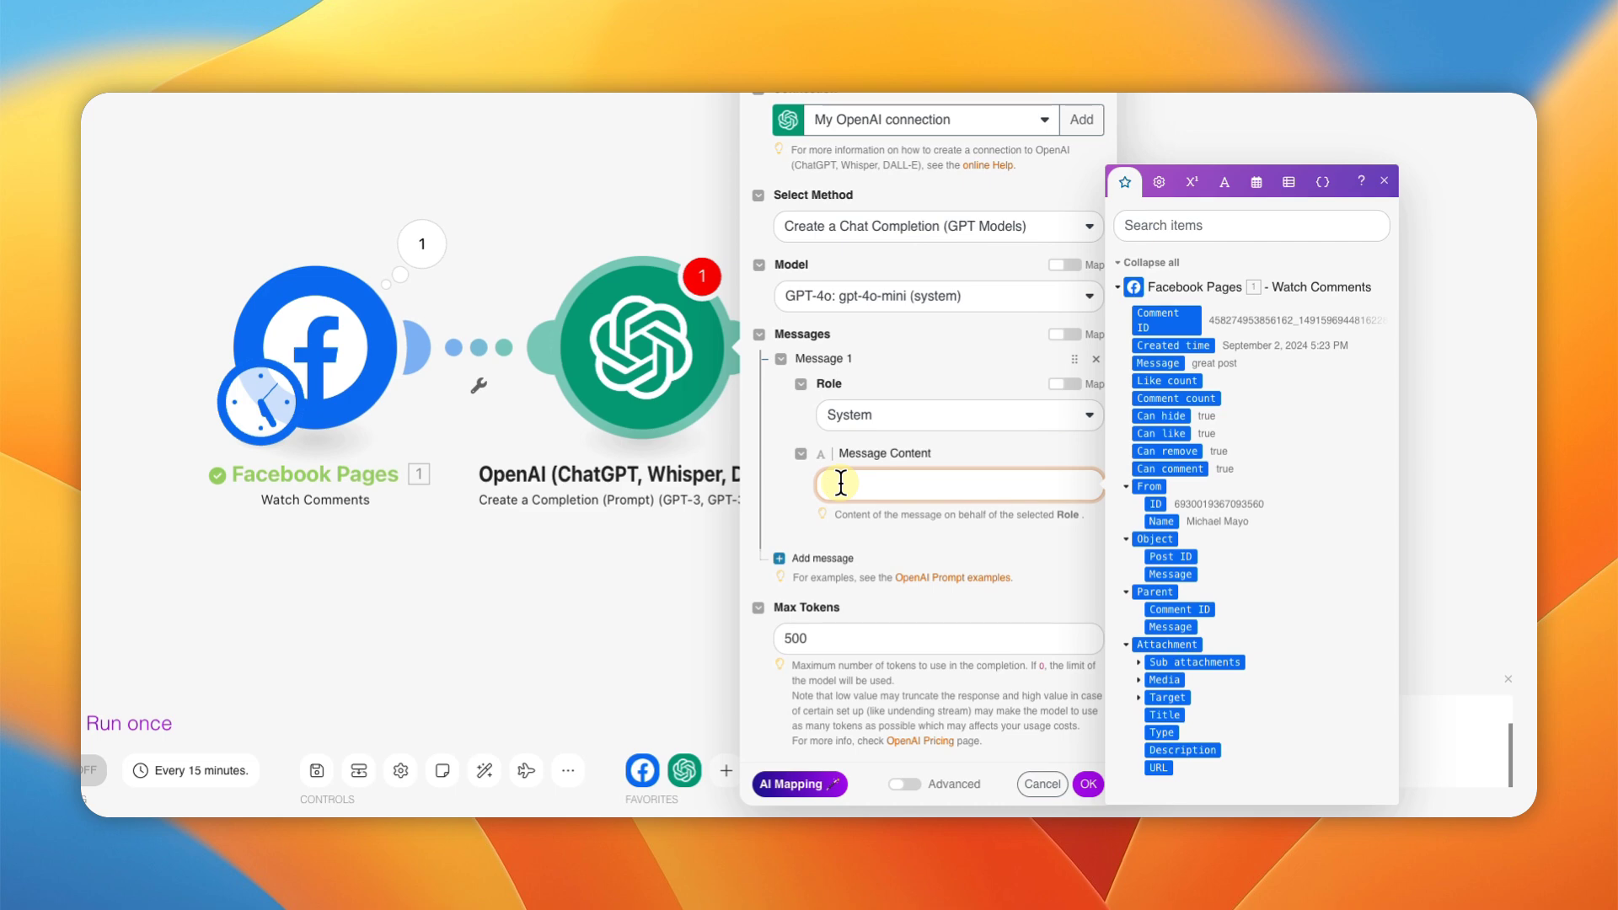
type("You are a moderator for the Entrepreneur Freedoms Facebook Page")
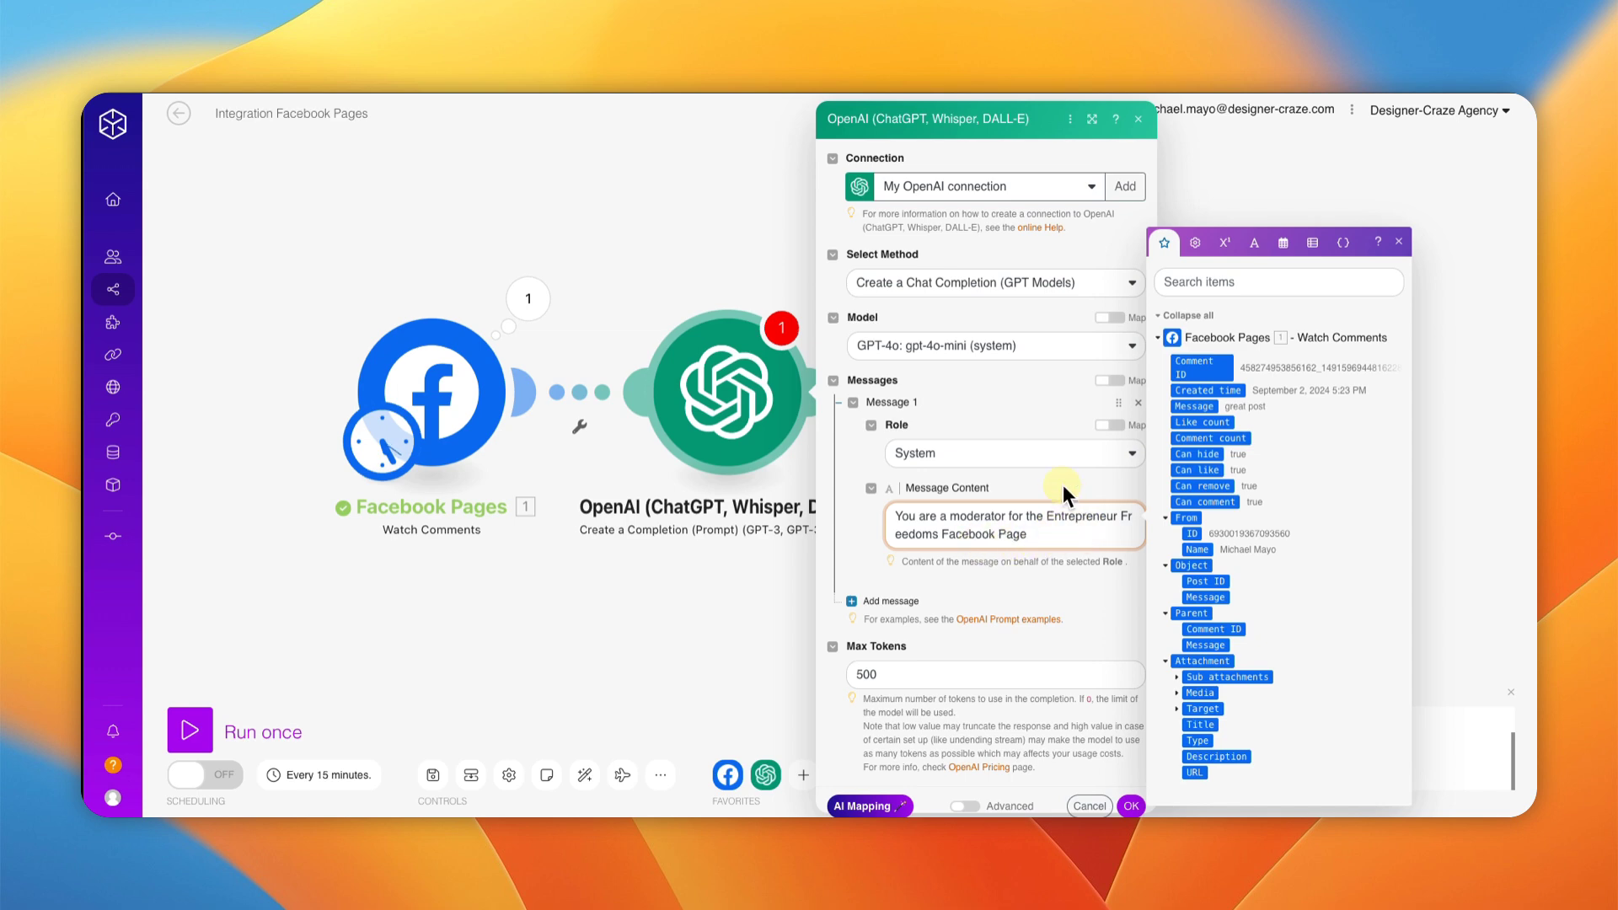
left_click(1039, 584)
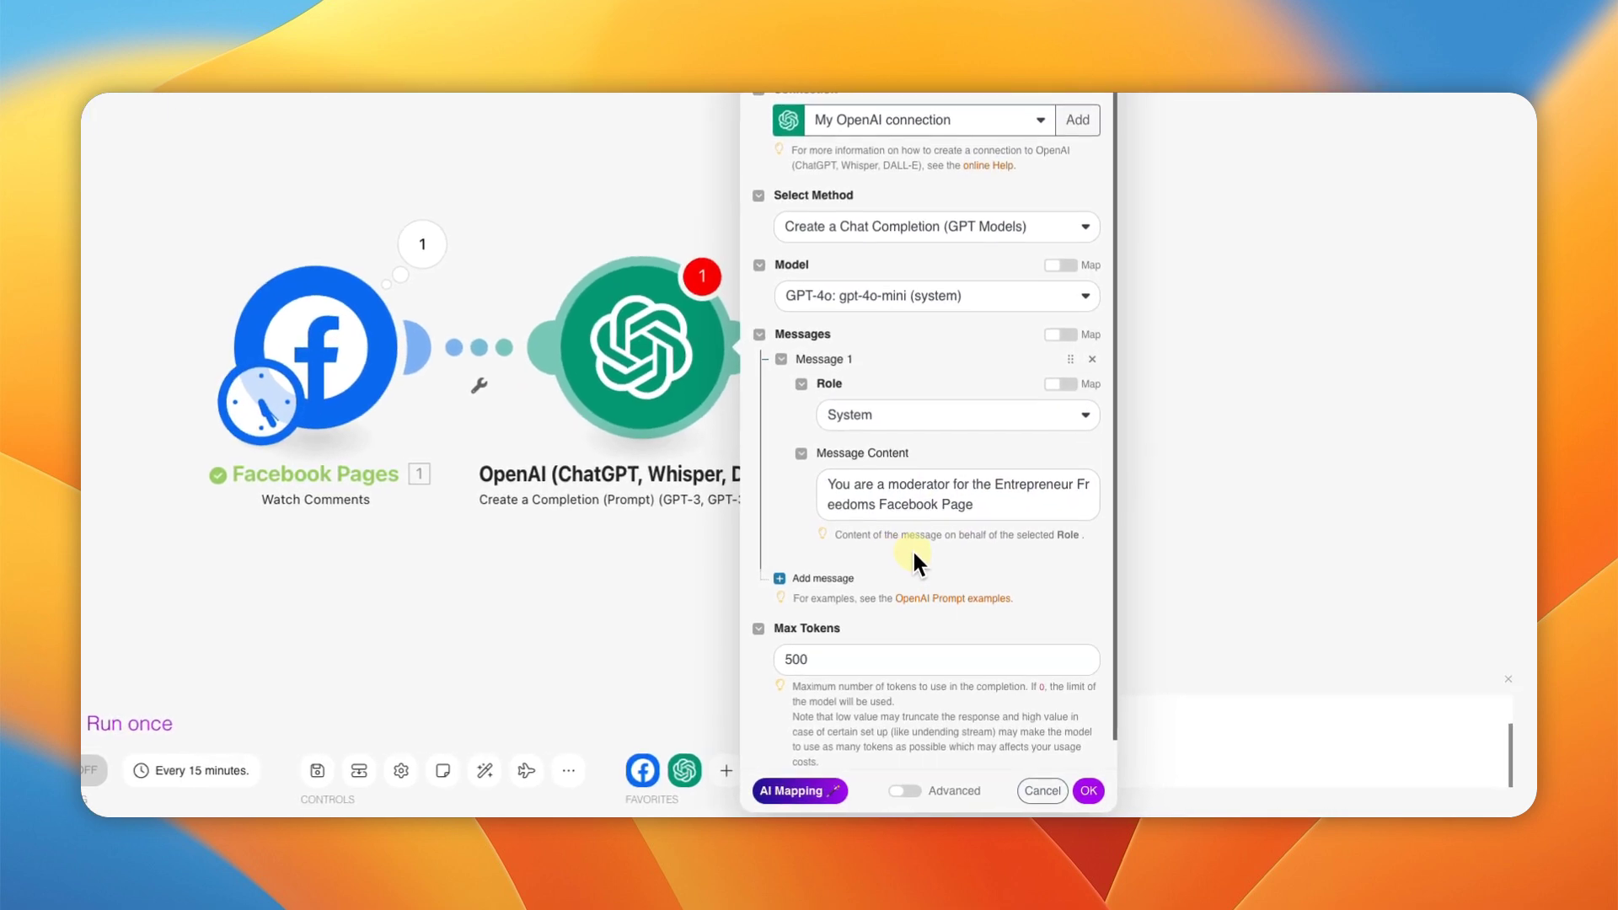
Step: Add a second message to the OpenAI module and set its role to User
left_click(853, 579)
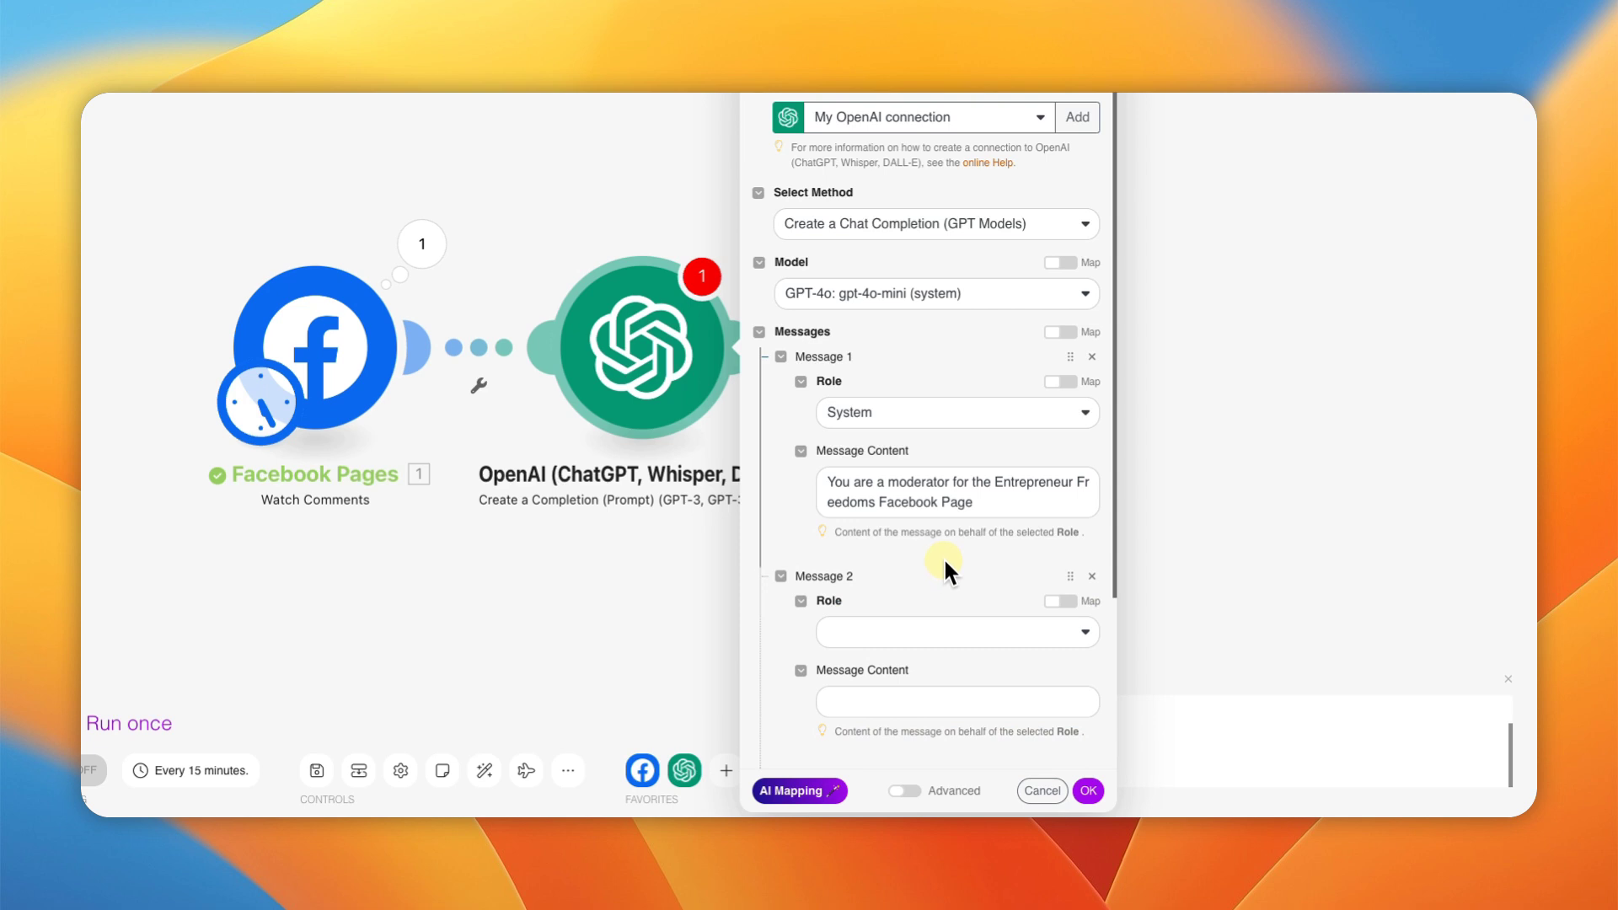
scroll(944, 560, "down", 2)
scroll(945, 565, "down", 4)
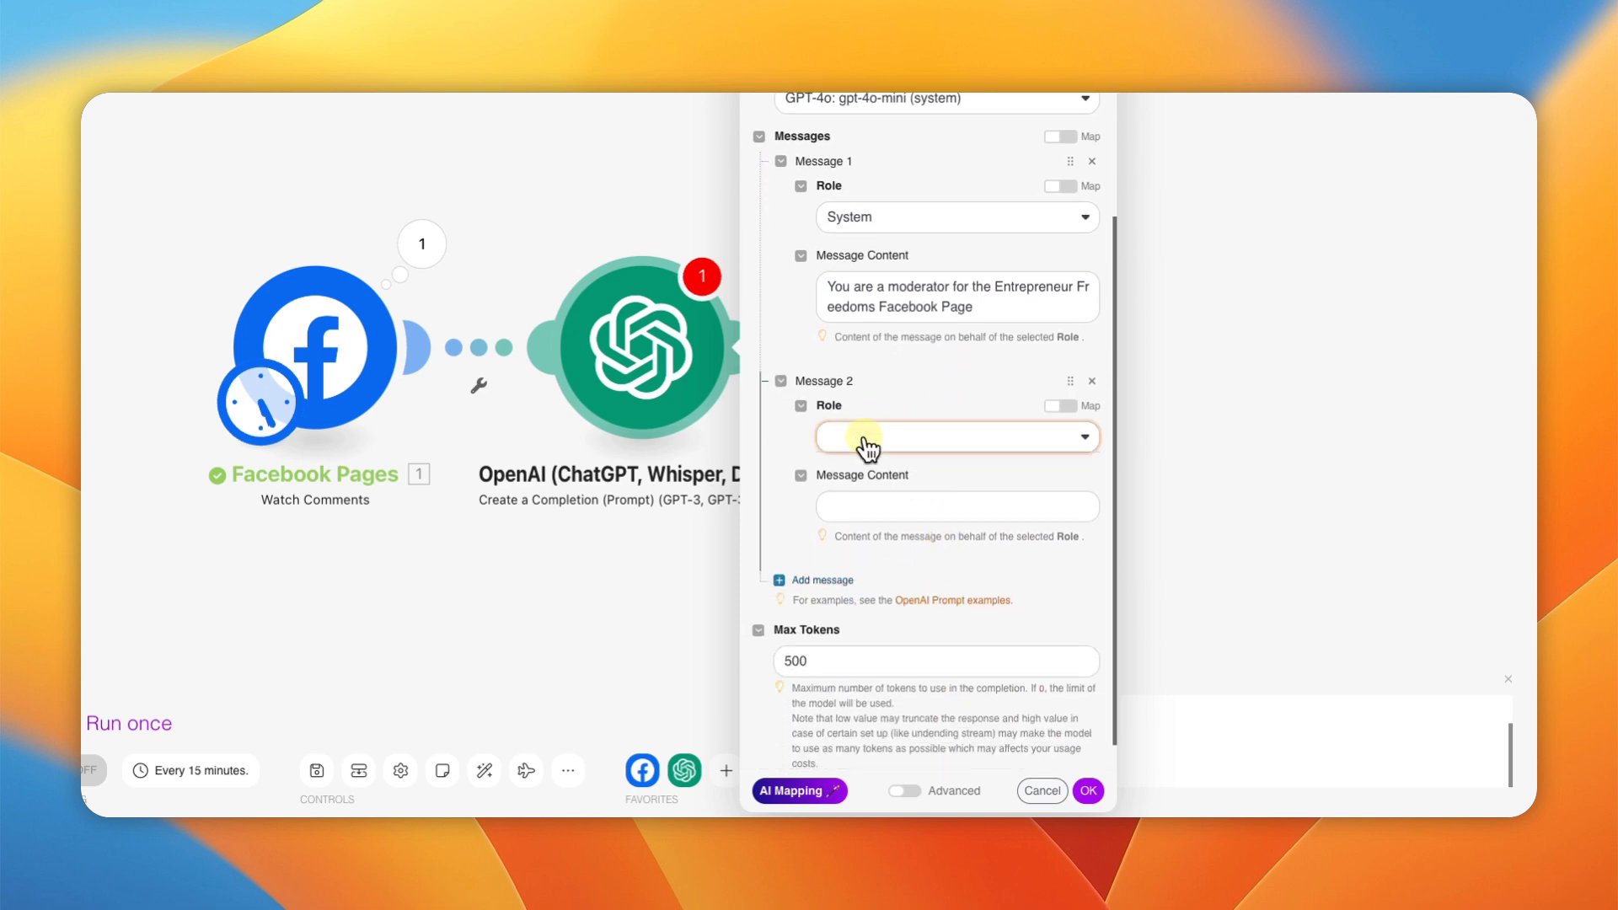
left_click(867, 438)
left_click(847, 495)
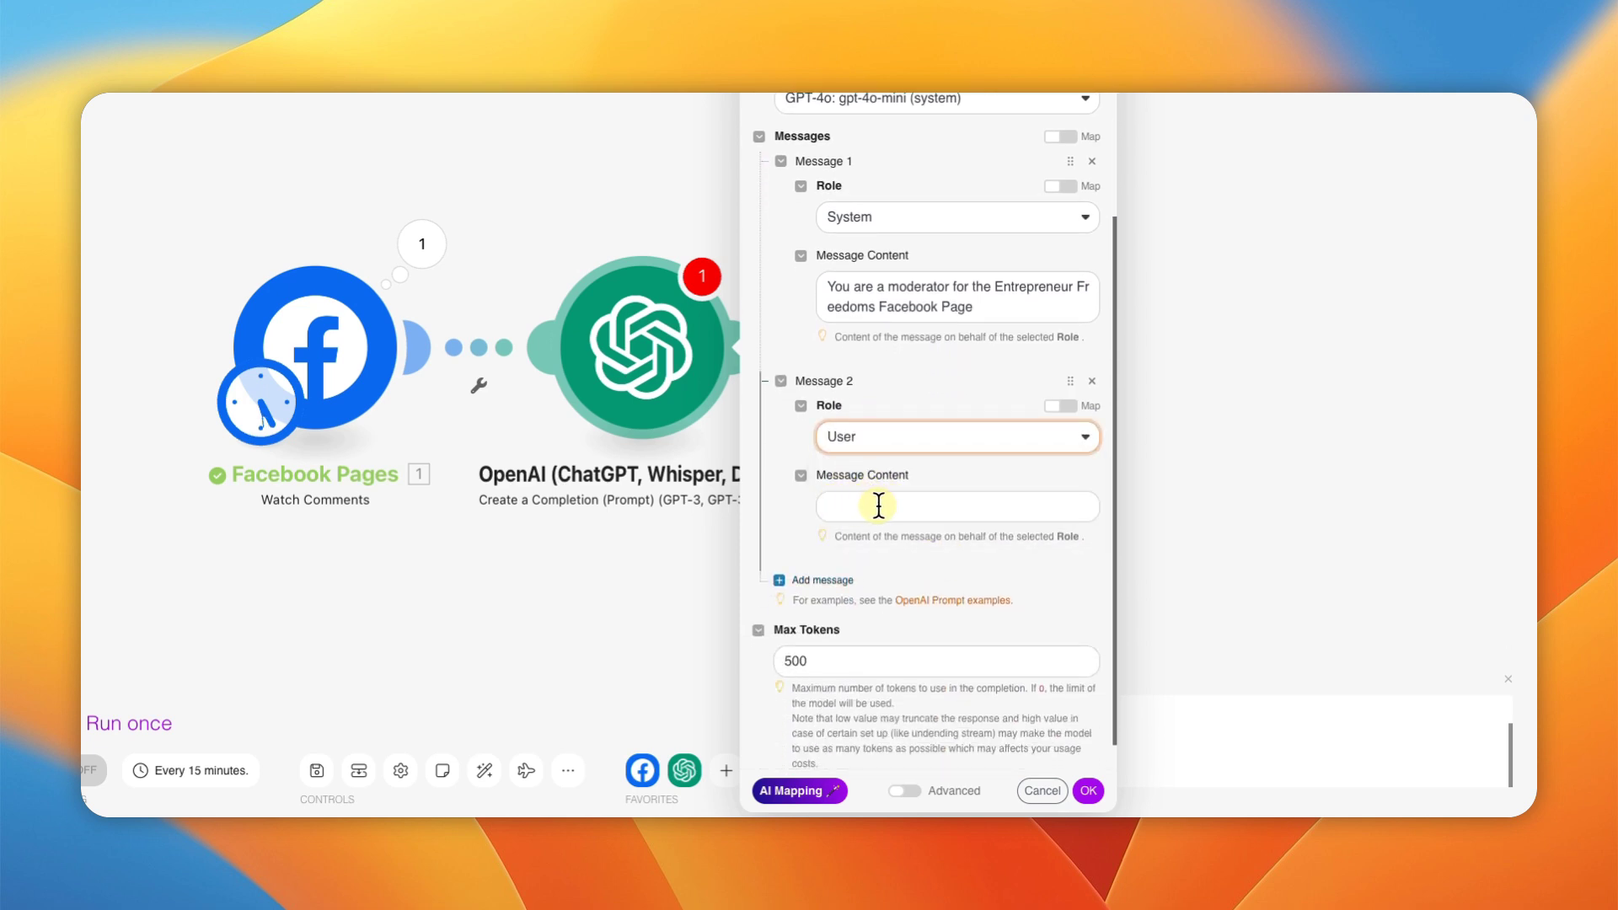
Step: Fill the User message with a prompt for a friendly, casual, helpful reply to the mapped comment Message, constrained to provide only the response
left_click(876, 506)
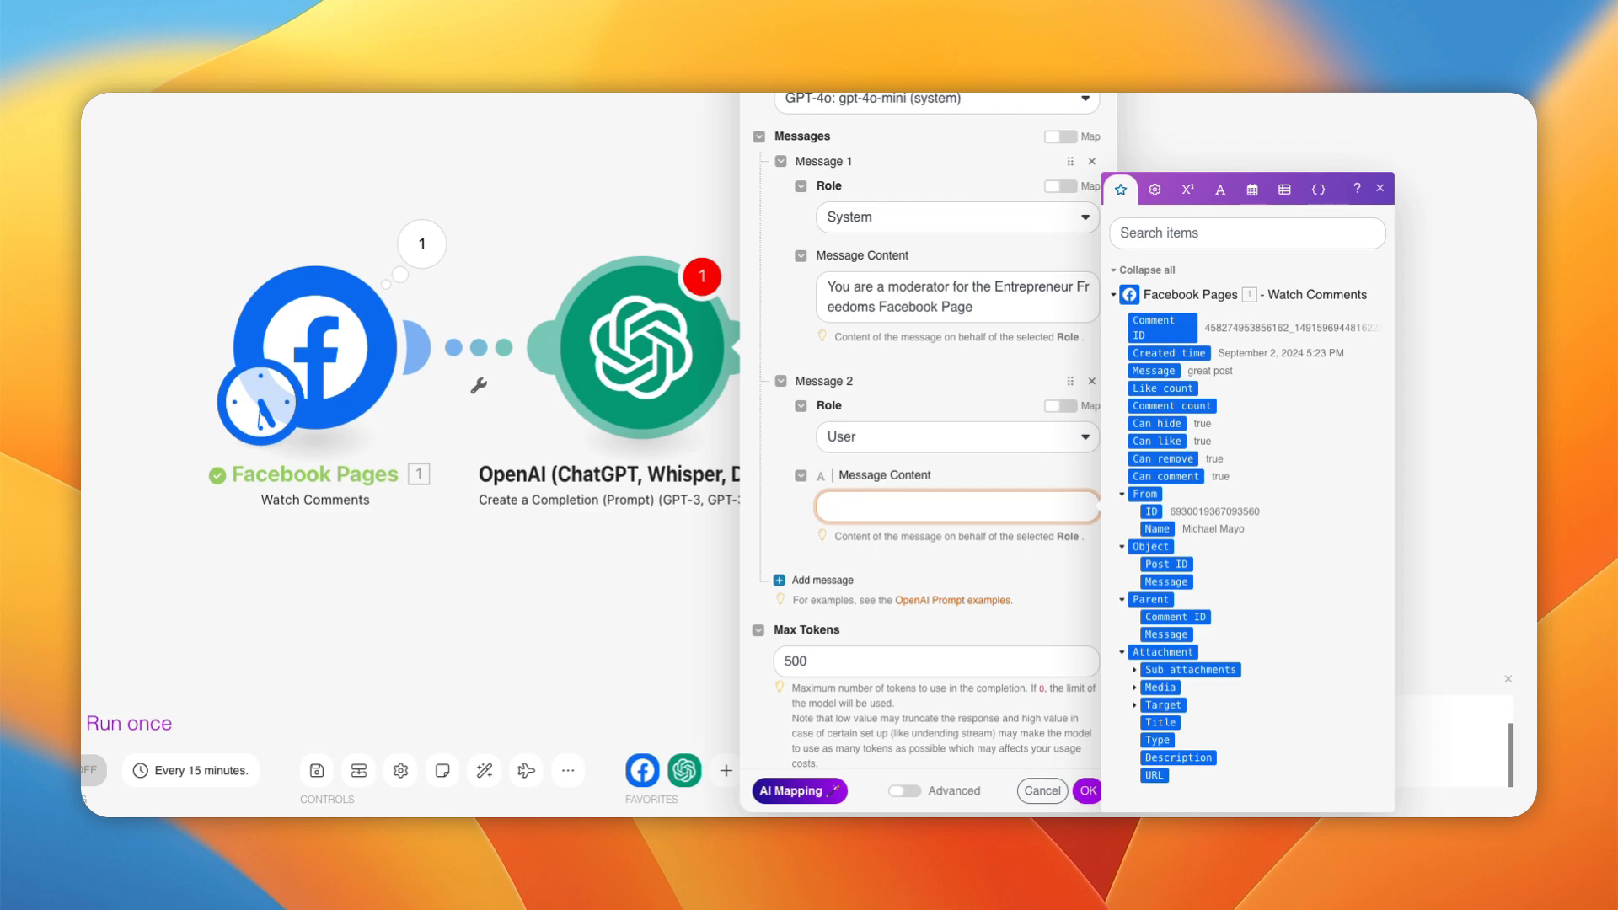
key("Escape")
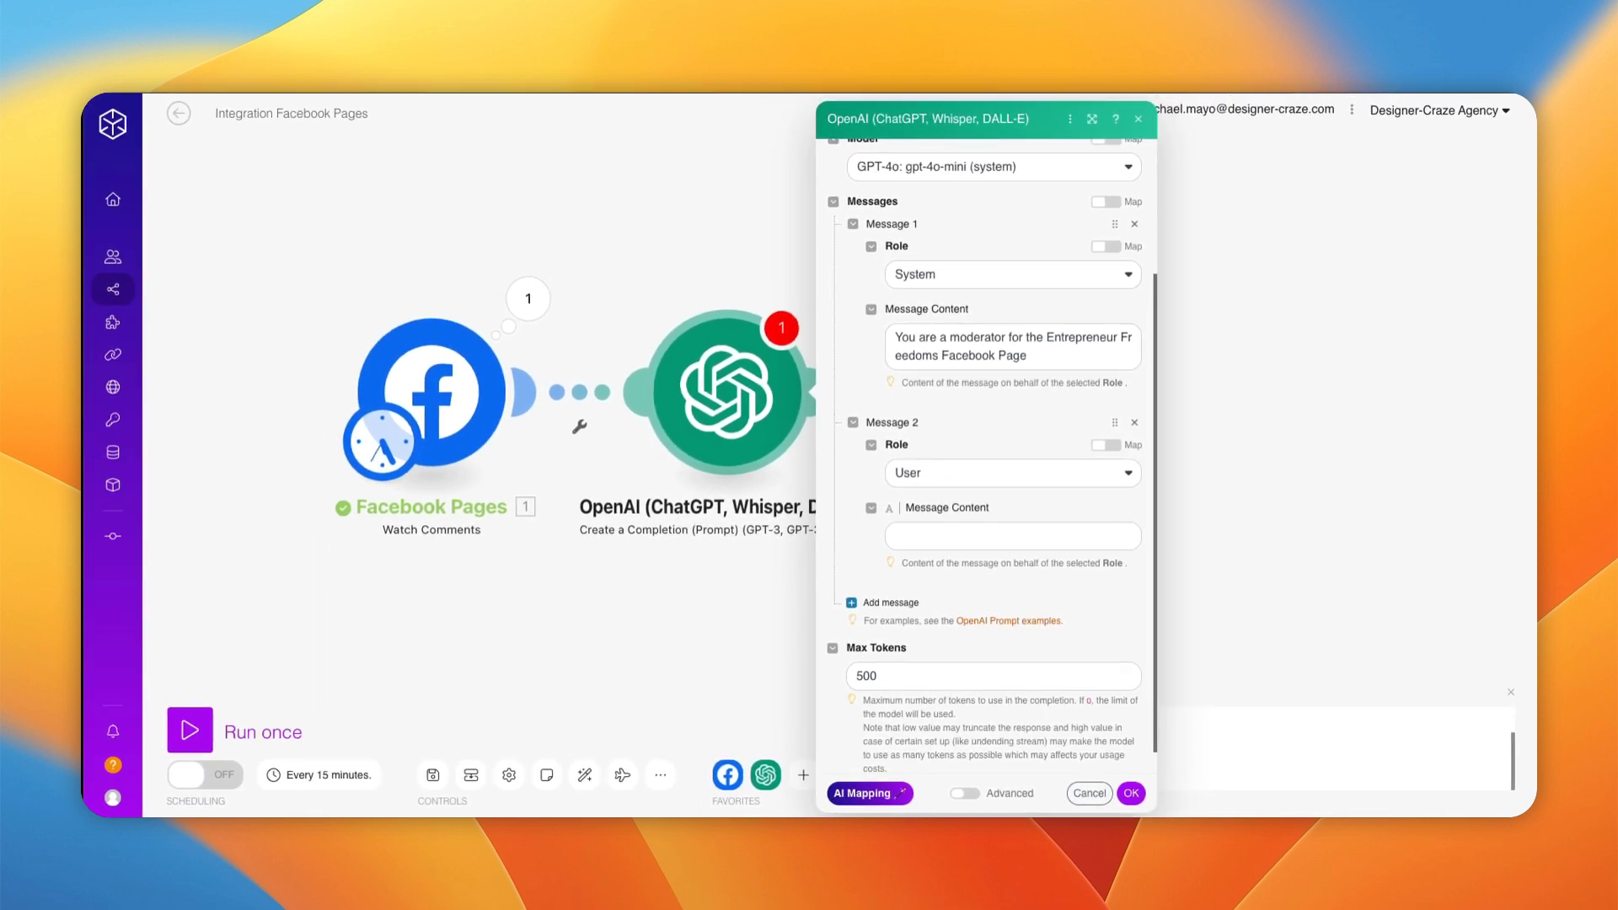
left_click(923, 531)
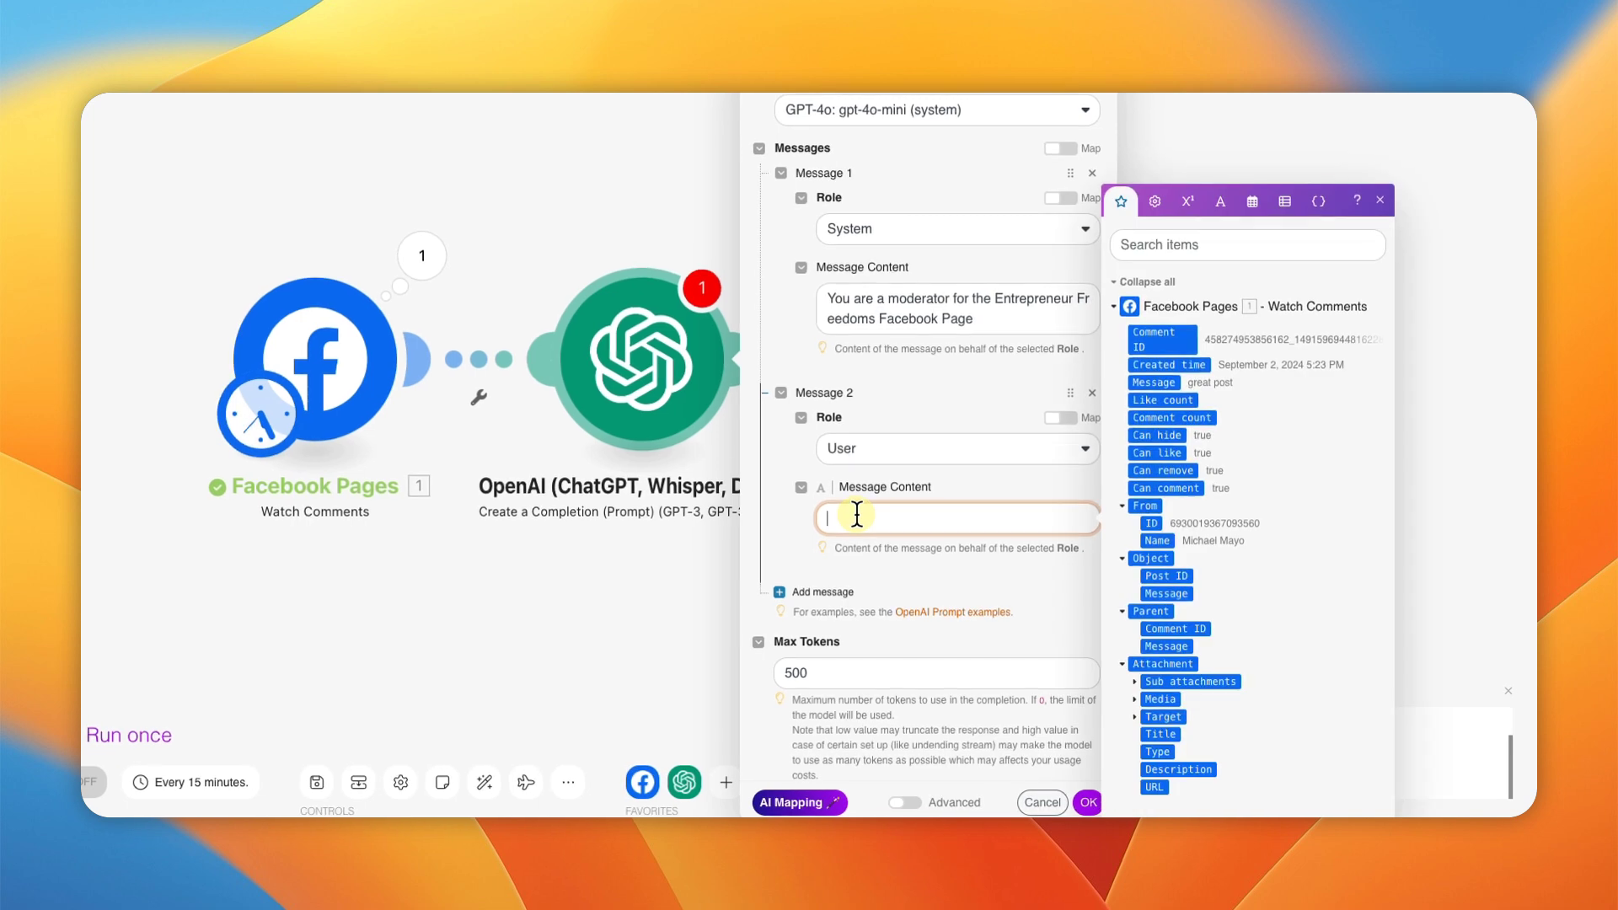
type("When people comment on the page's posts, you respond. Consider the comment's words and respond to the following comment in a friendly, yet casual manner, but be as helpful as possible. Comment: 1. Message Constraint: Provide only the response, without any pretext or context and new comments and reply.")
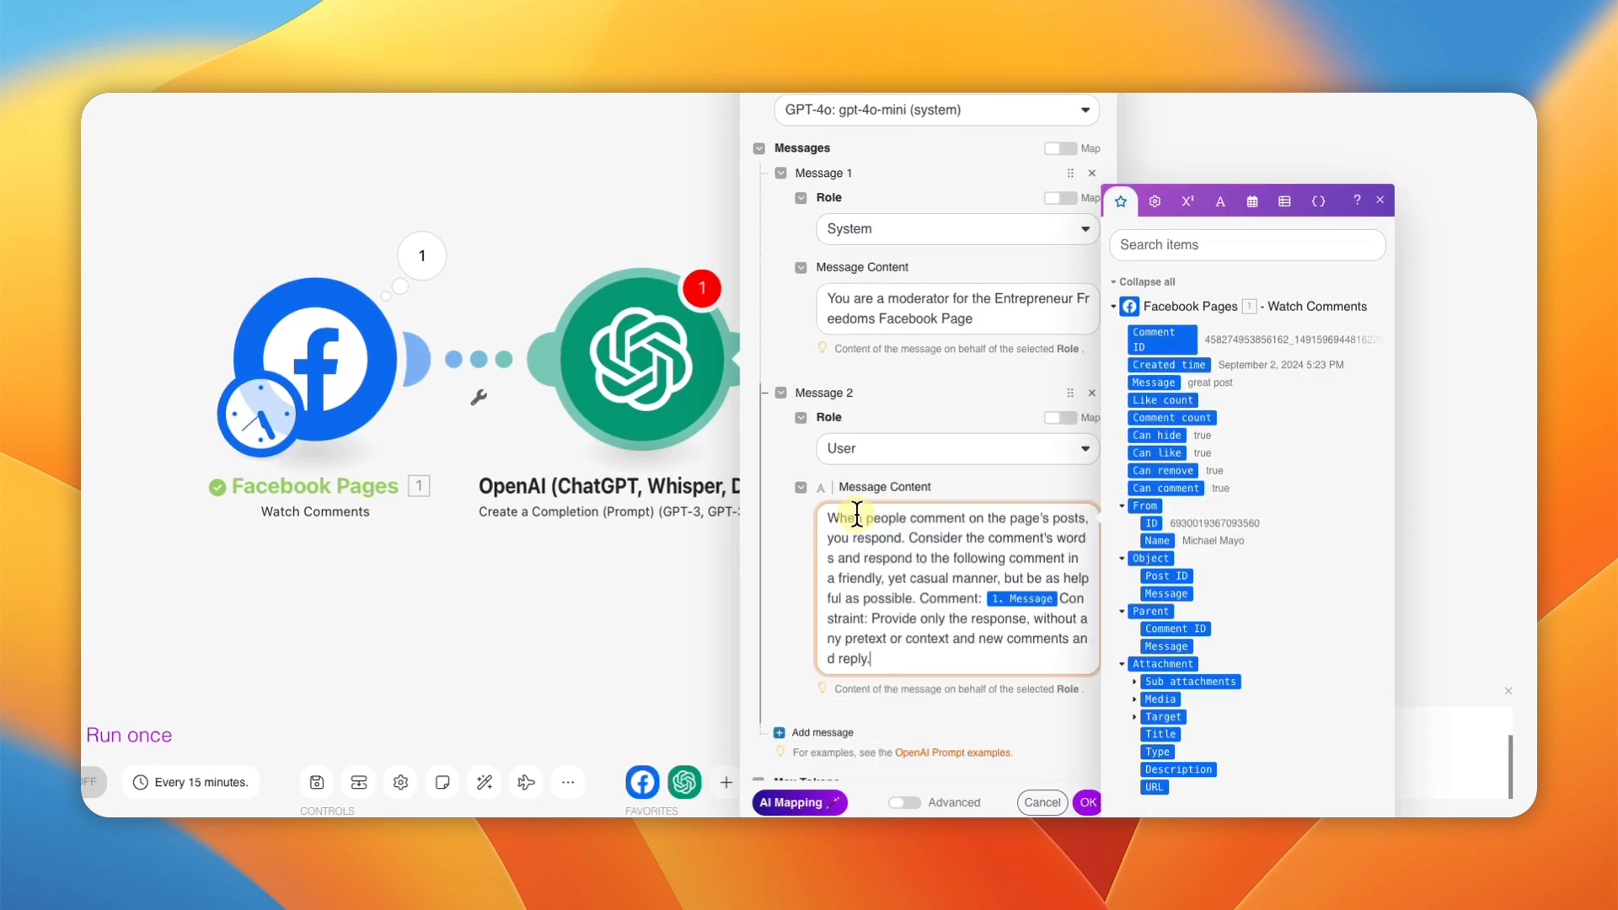
Step: Start new lines before "Comment:" and "Constraint:" in the User message's prompt
left_click(919, 595)
key("Return")
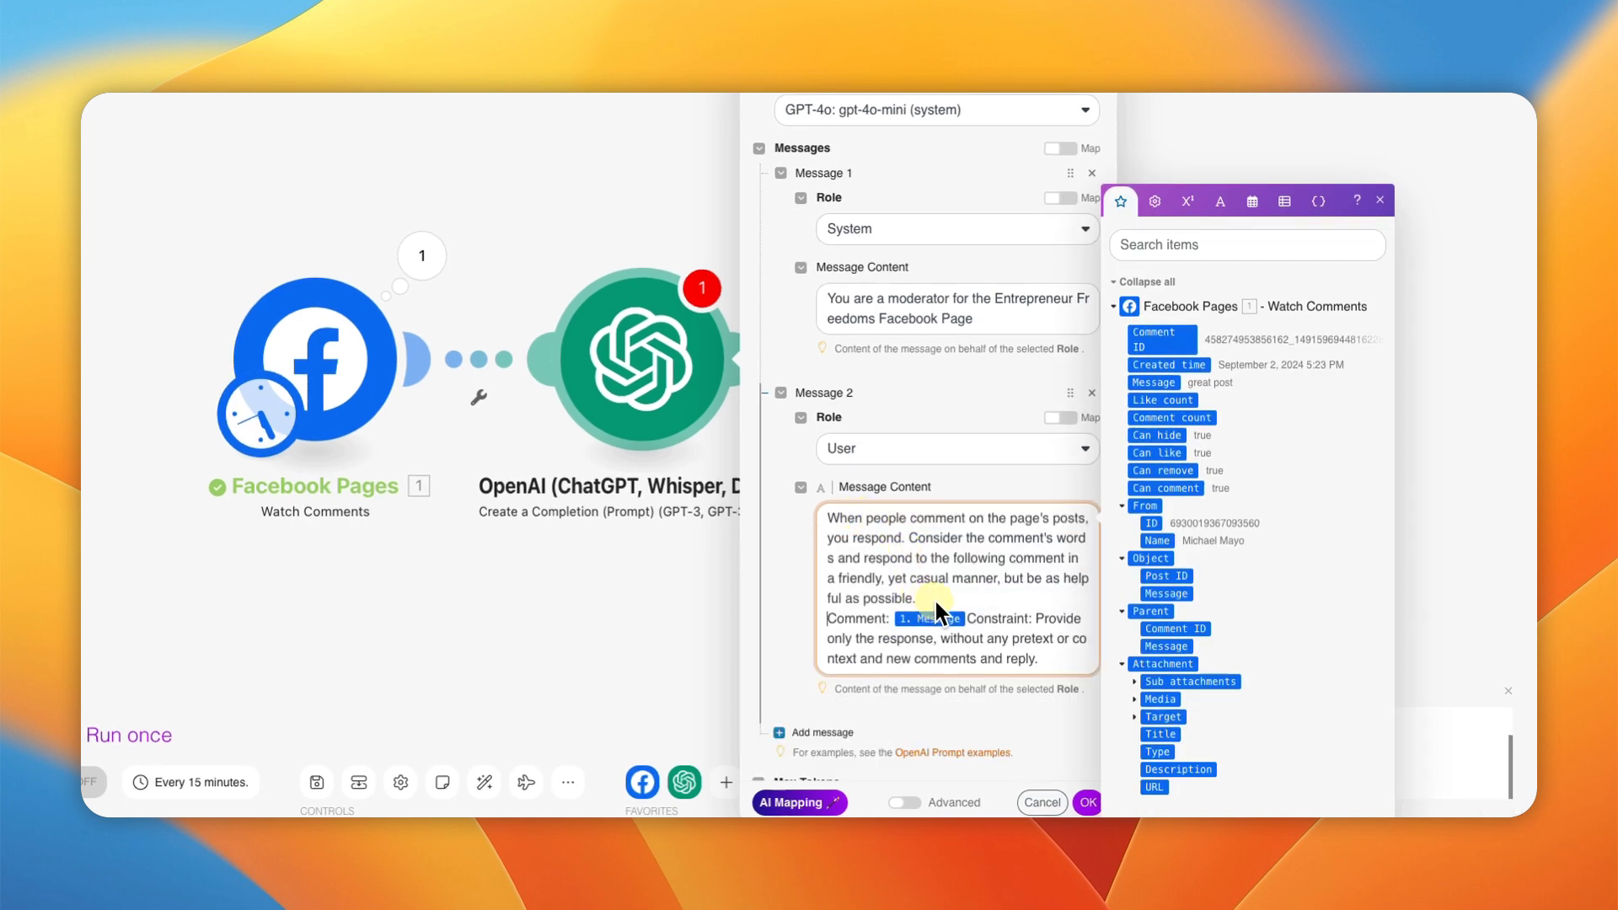
left_click(970, 622)
key("Return")
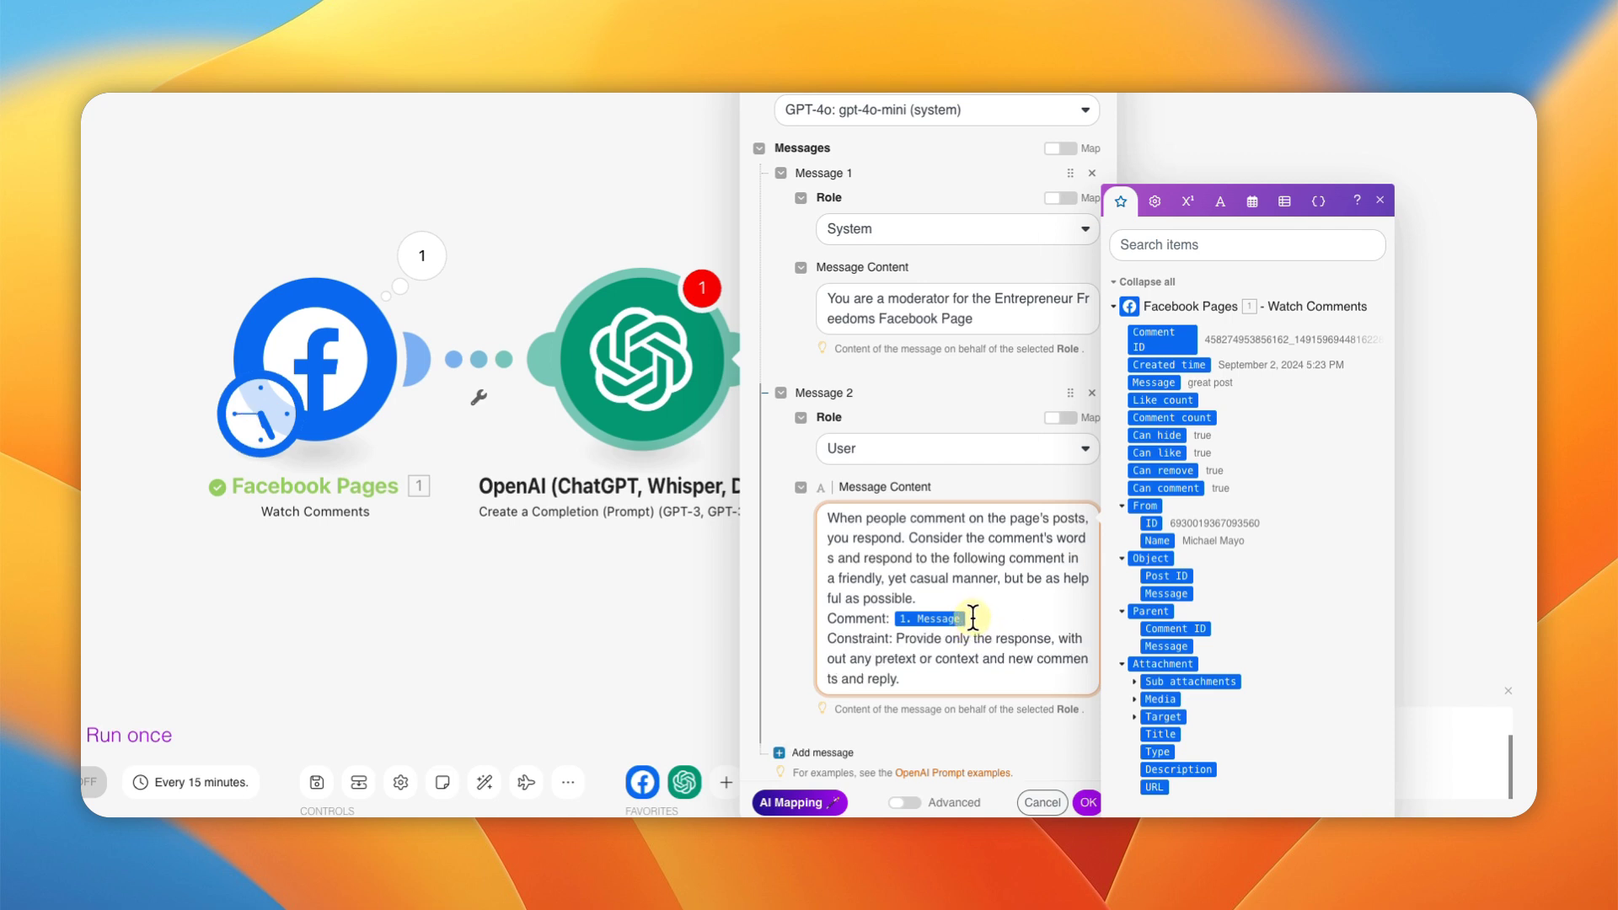
Step: Delete the Message variable after "Comment:" and insert the Watch Comments Message variable there again
key("BackSpace")
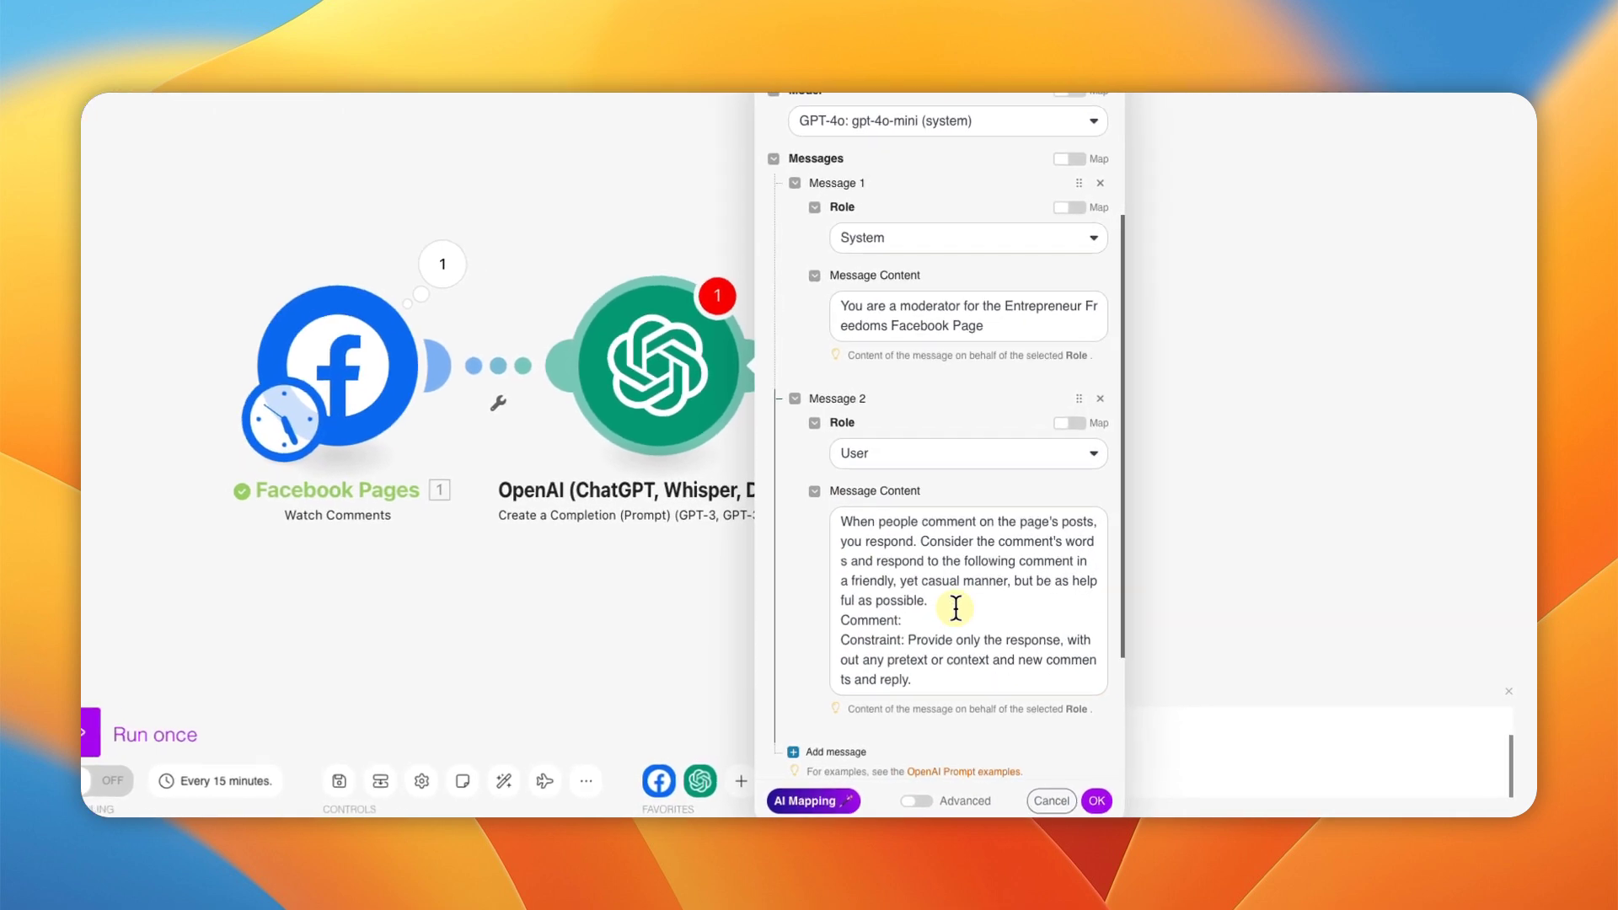
left_click(914, 622)
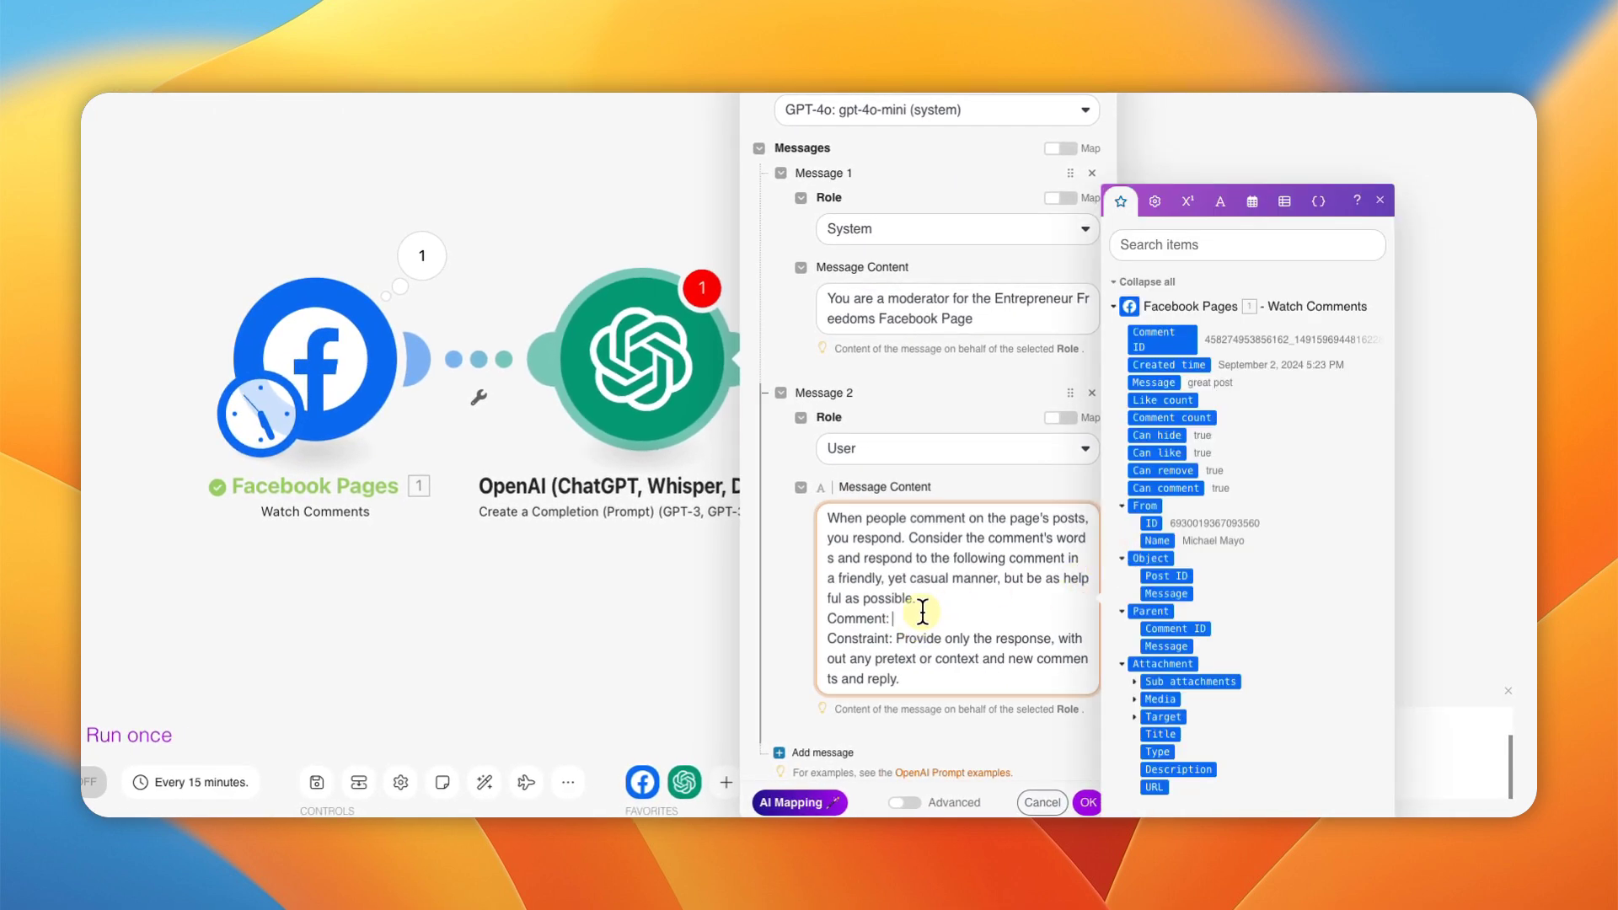
left_click(1146, 387)
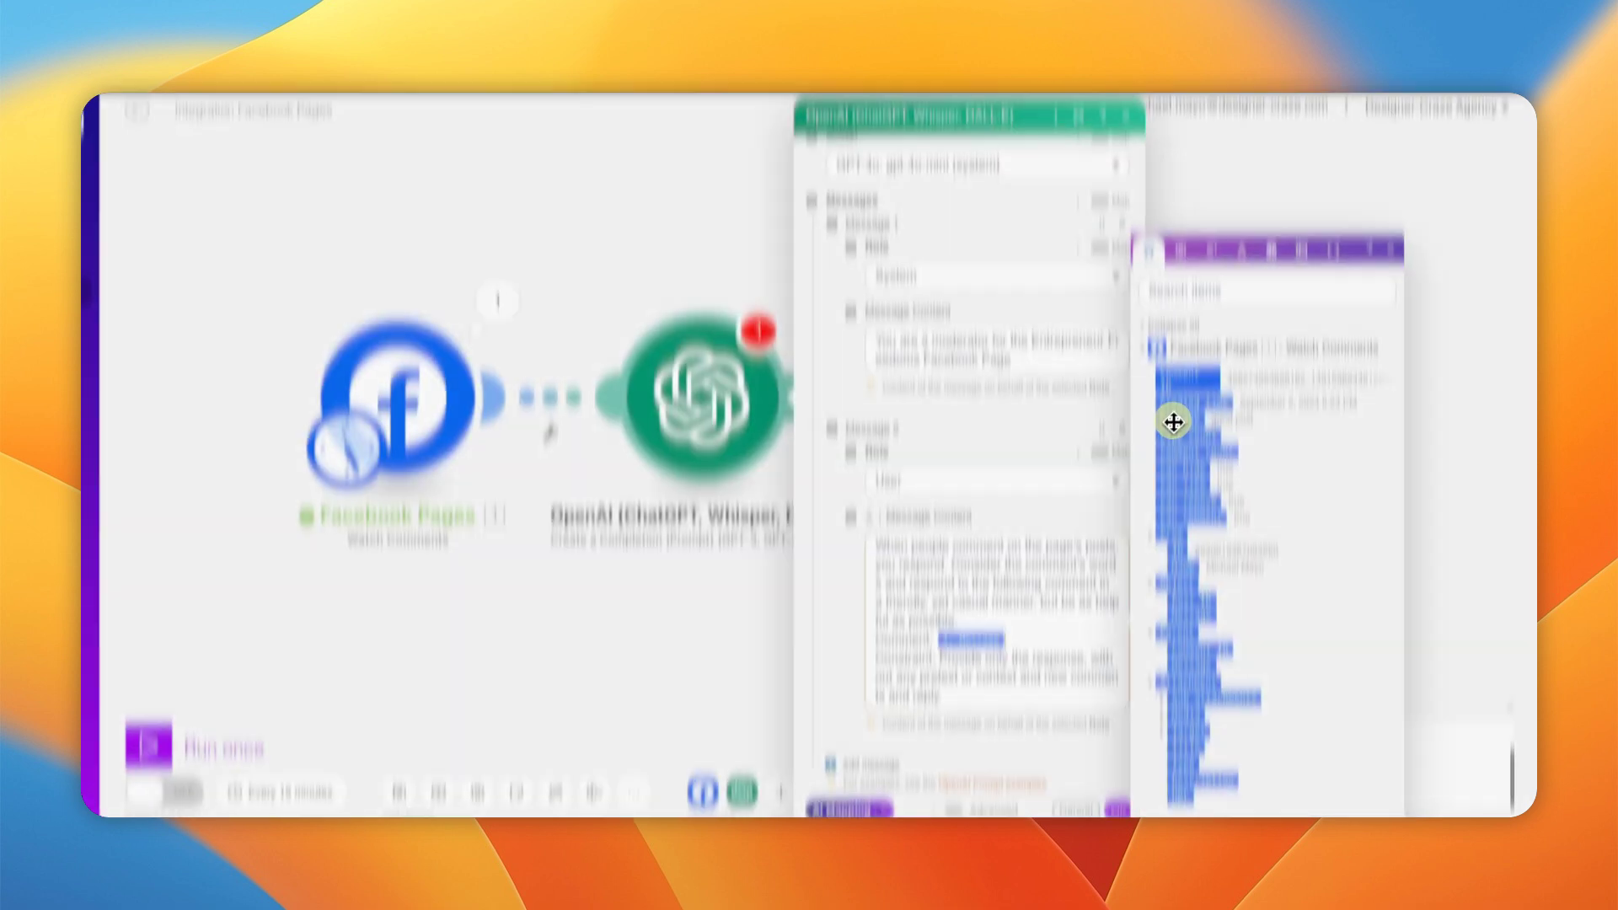
left_click(918, 608)
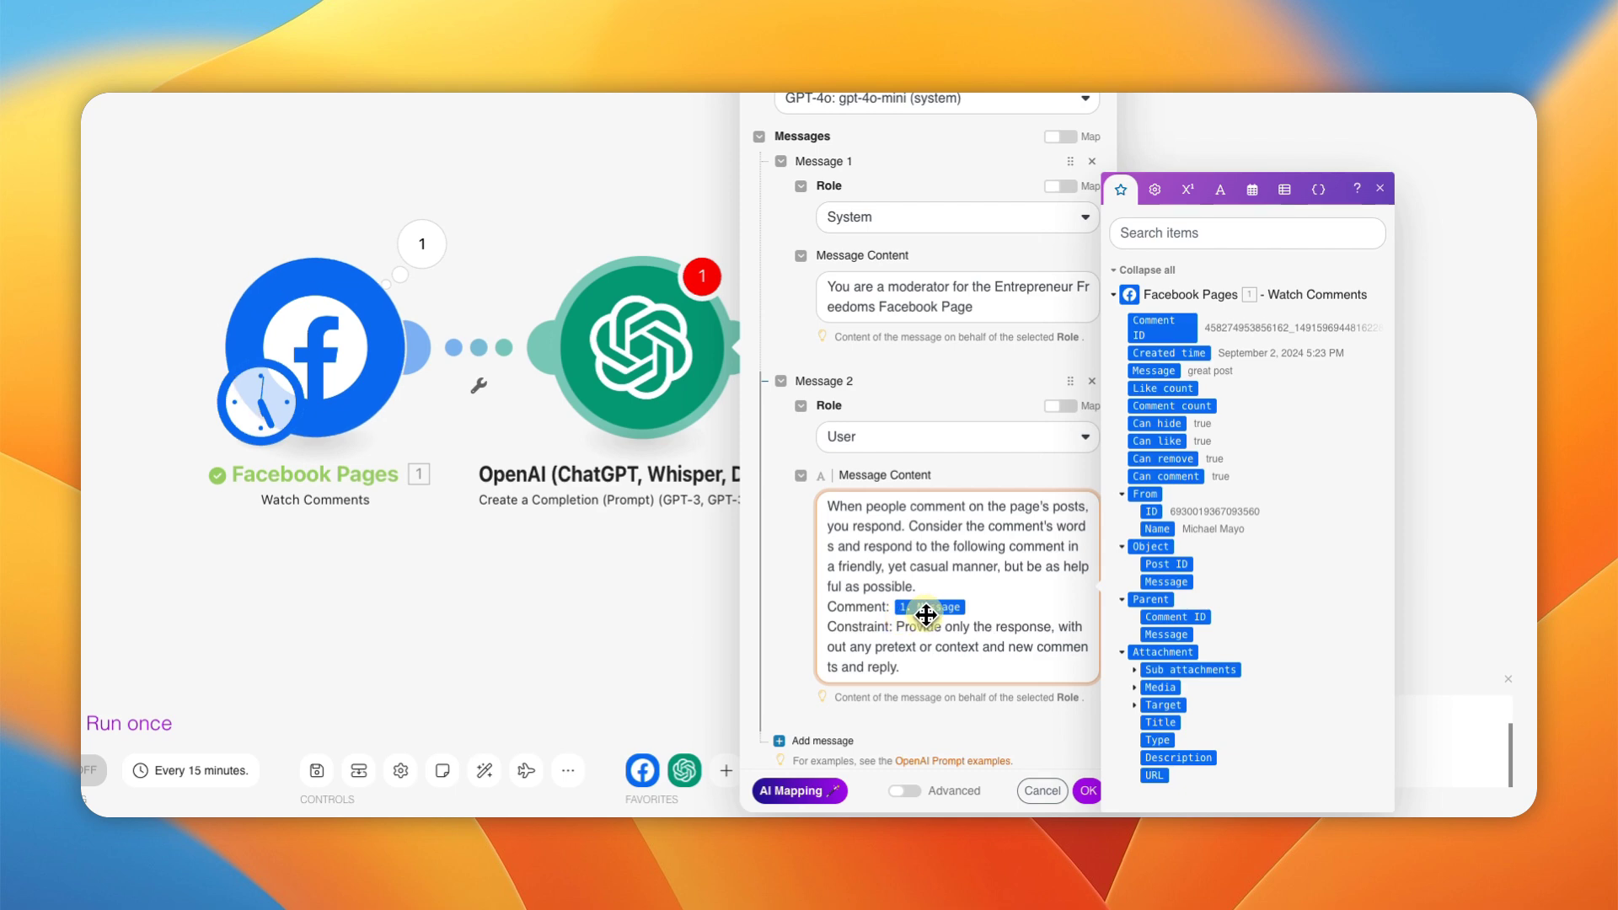
Step: Insert blank lines before and after the prompt's Comment line, confirm the OpenAI module and save the scenario
left_click(918, 586)
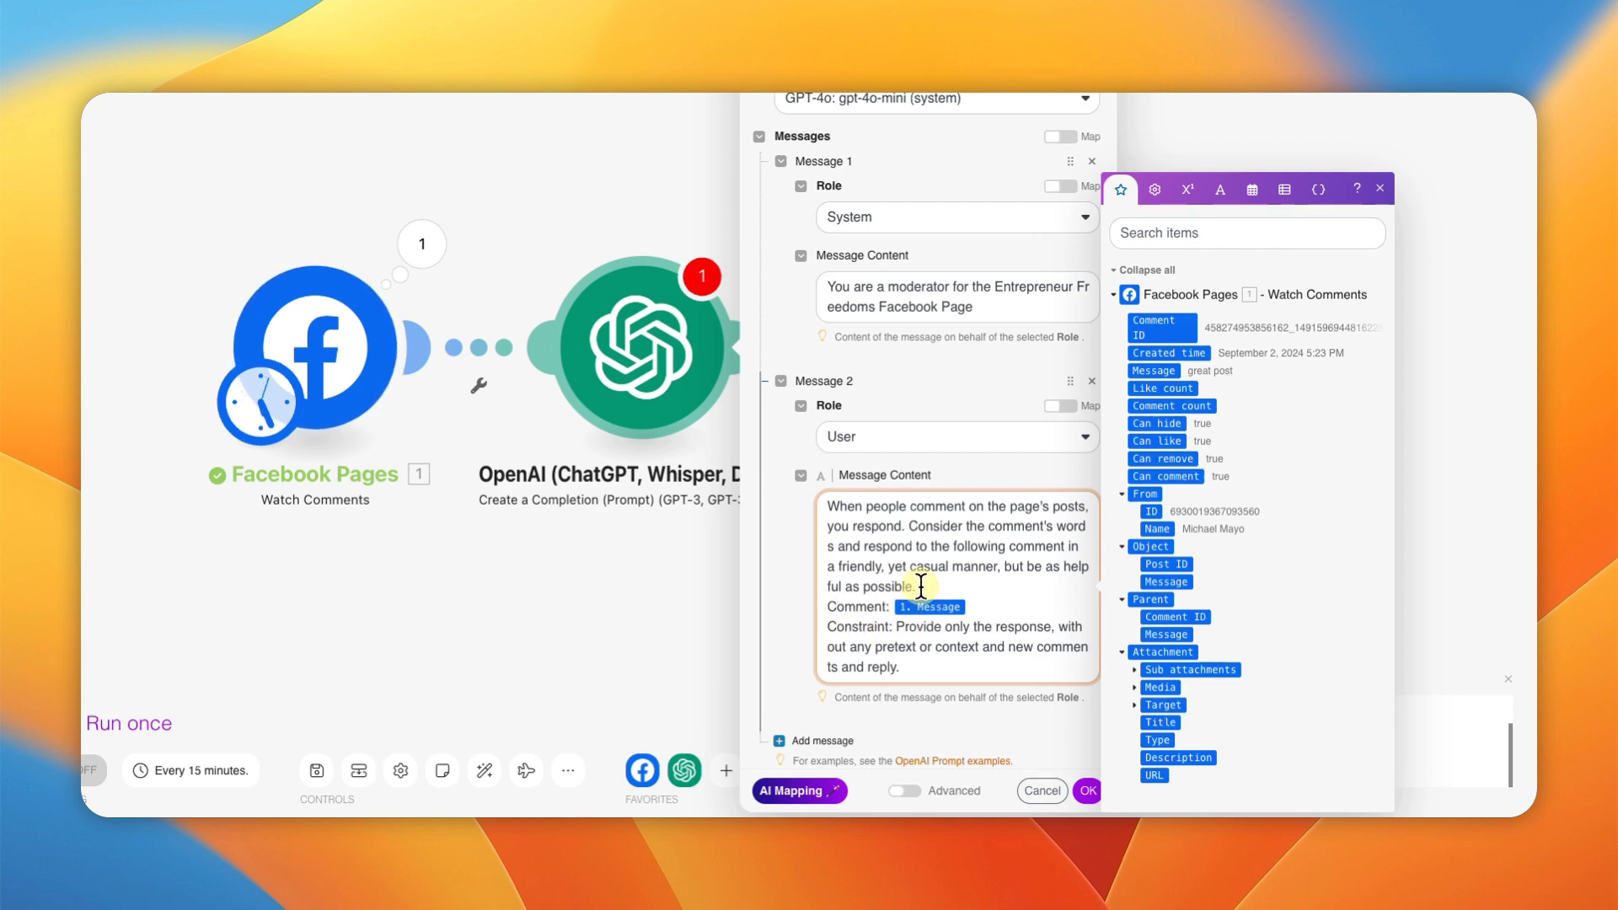
key("Return")
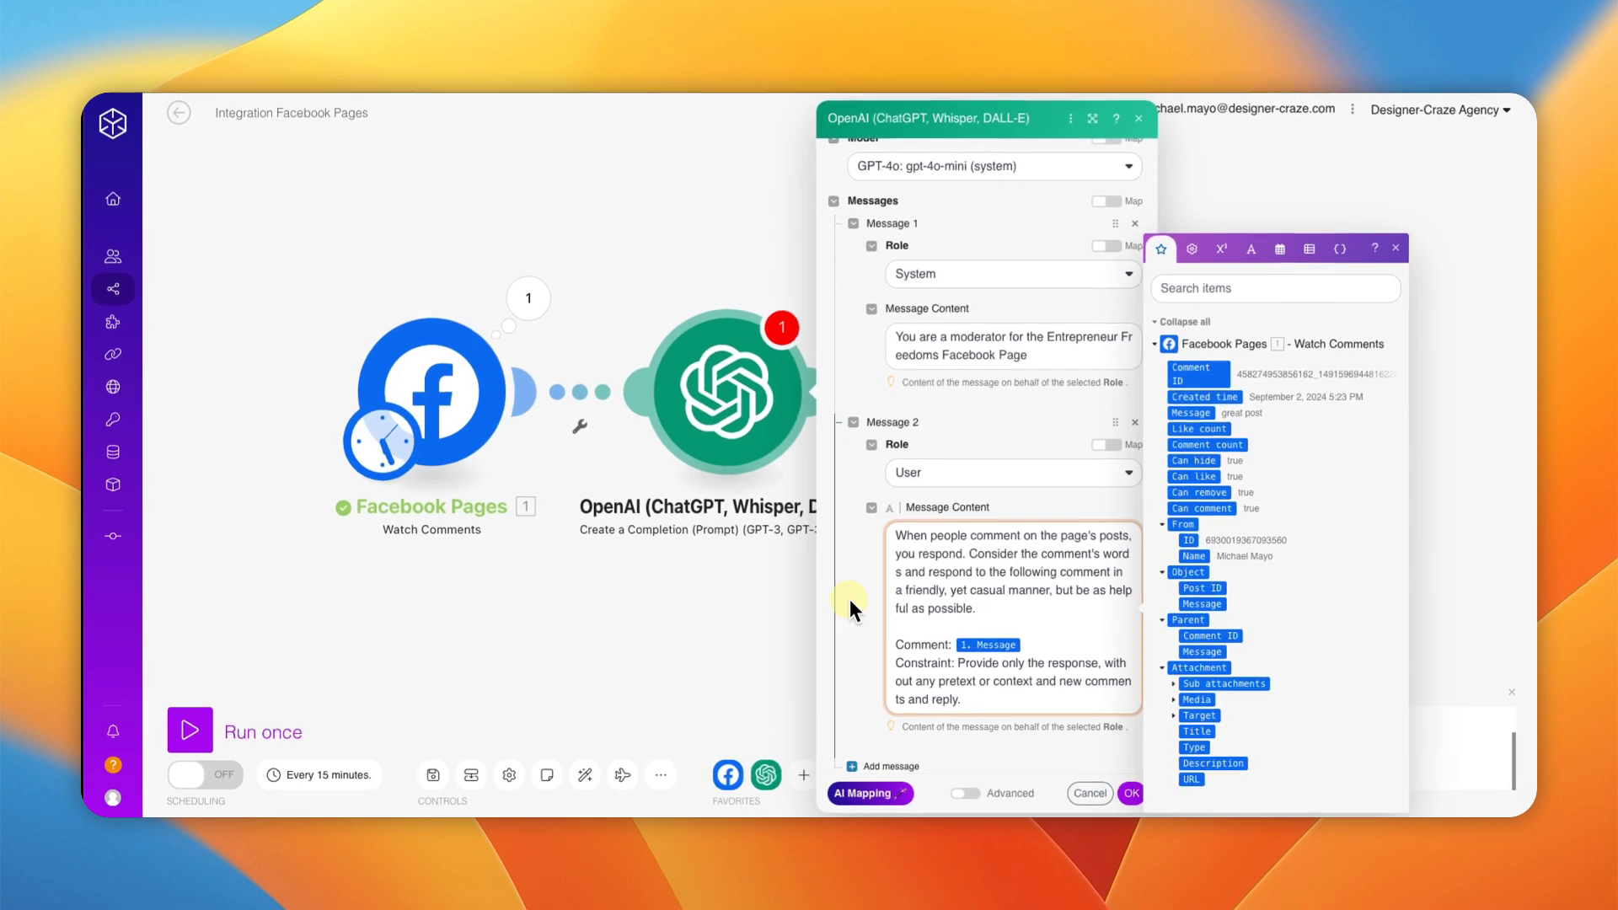
left_click(1025, 644)
key("Return")
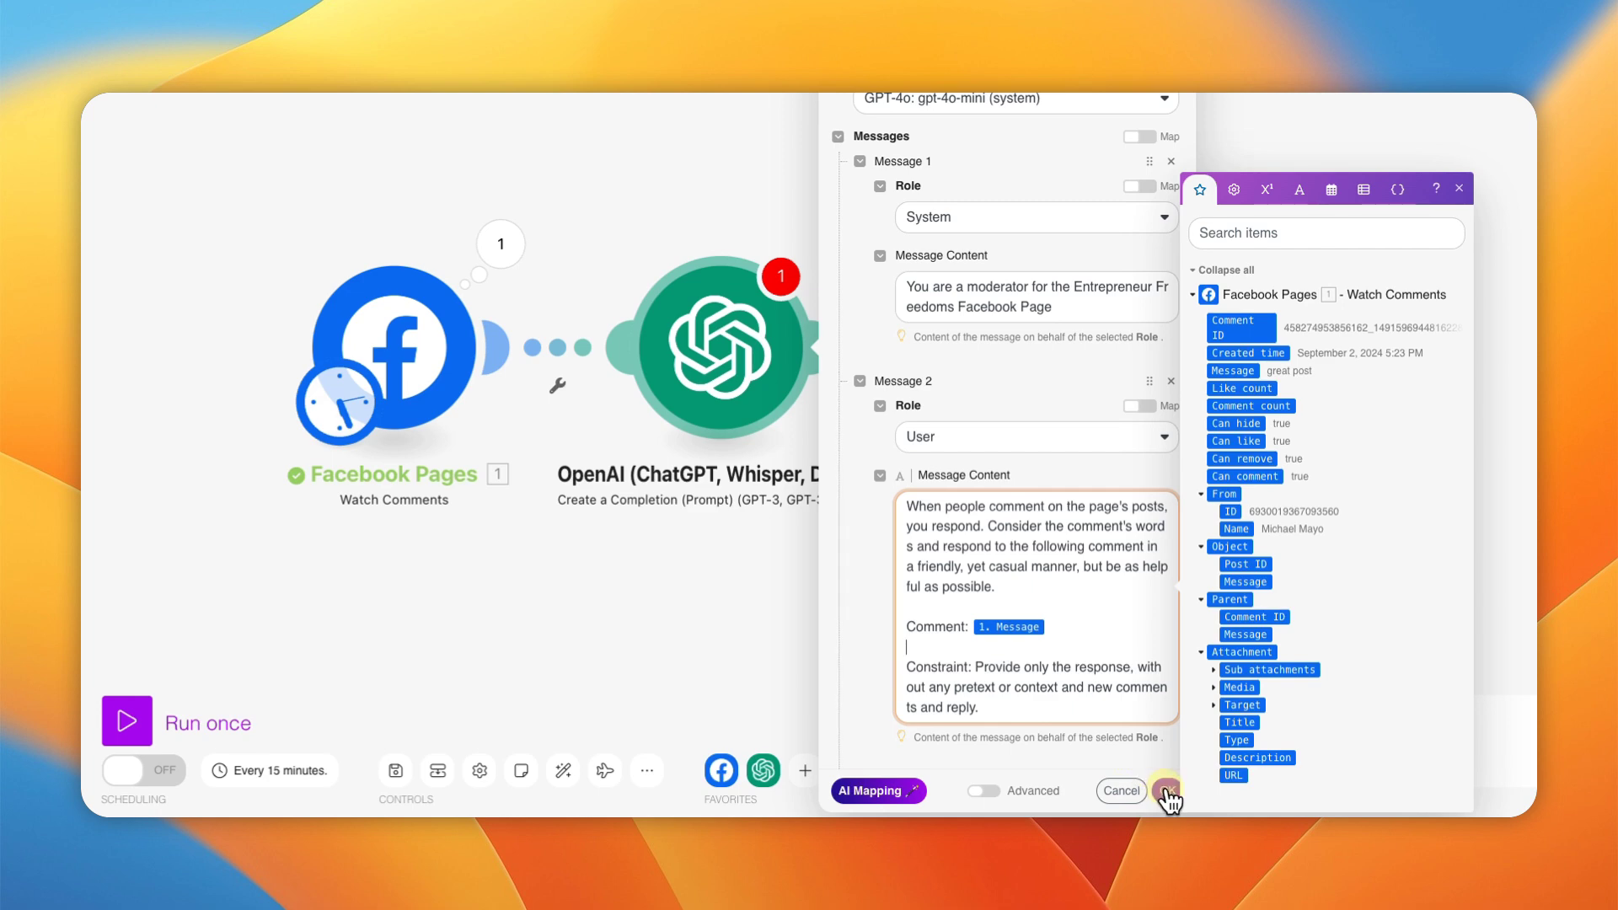
left_click(1167, 790)
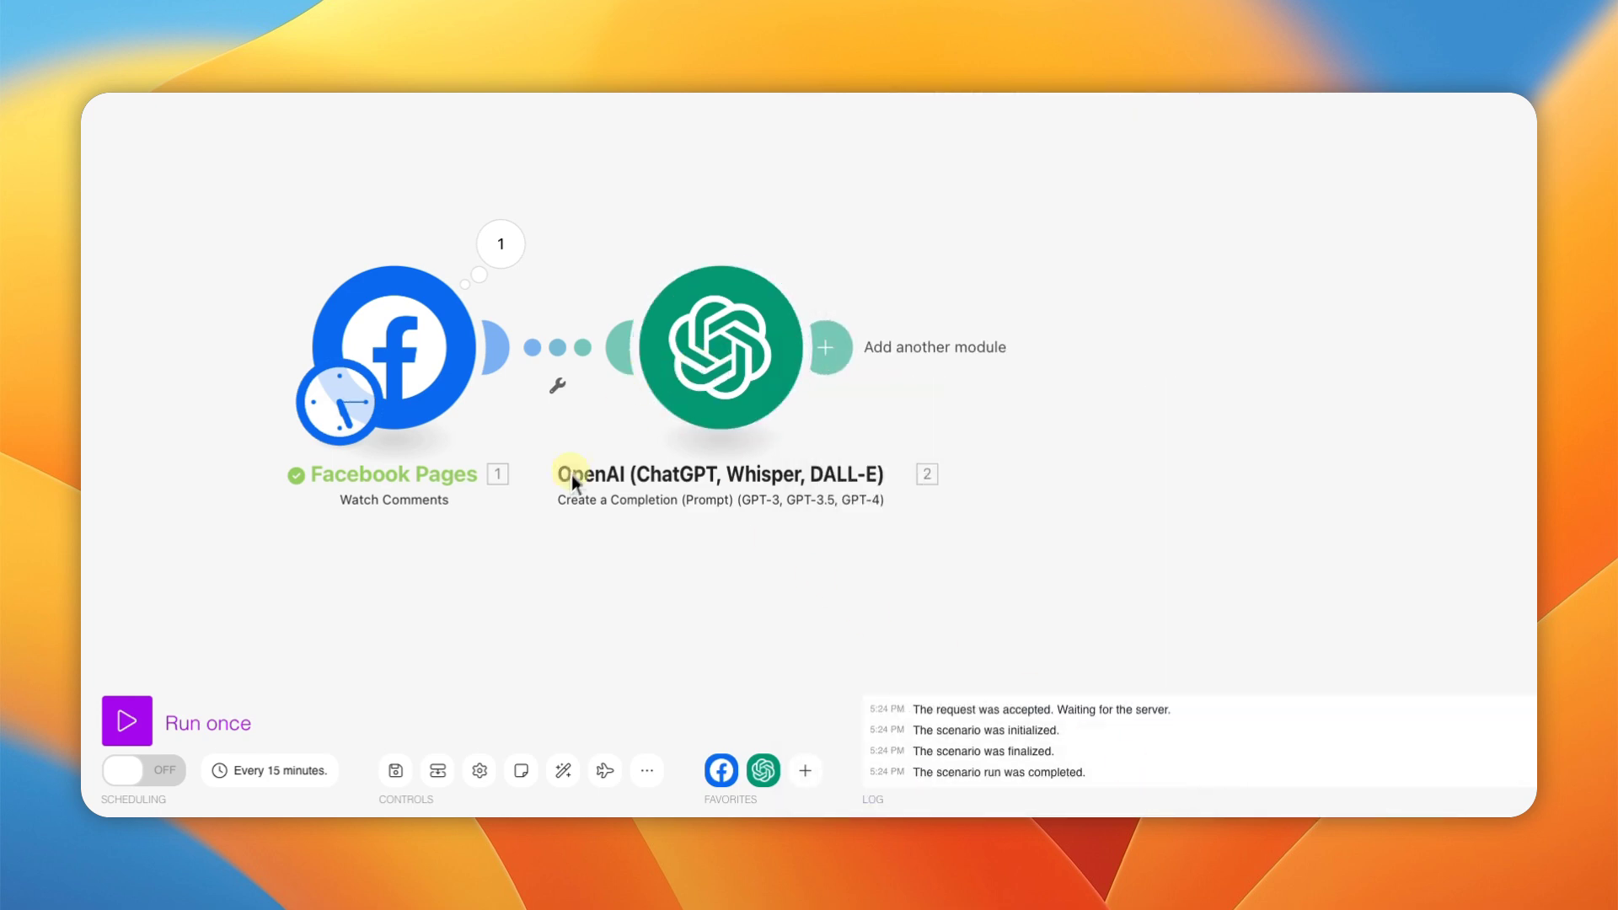
left_click(446, 773)
Step: Set the Watch Comments trigger to start from the manually chosen "great post" comment and run the two-module scenario once
right_click(463, 335)
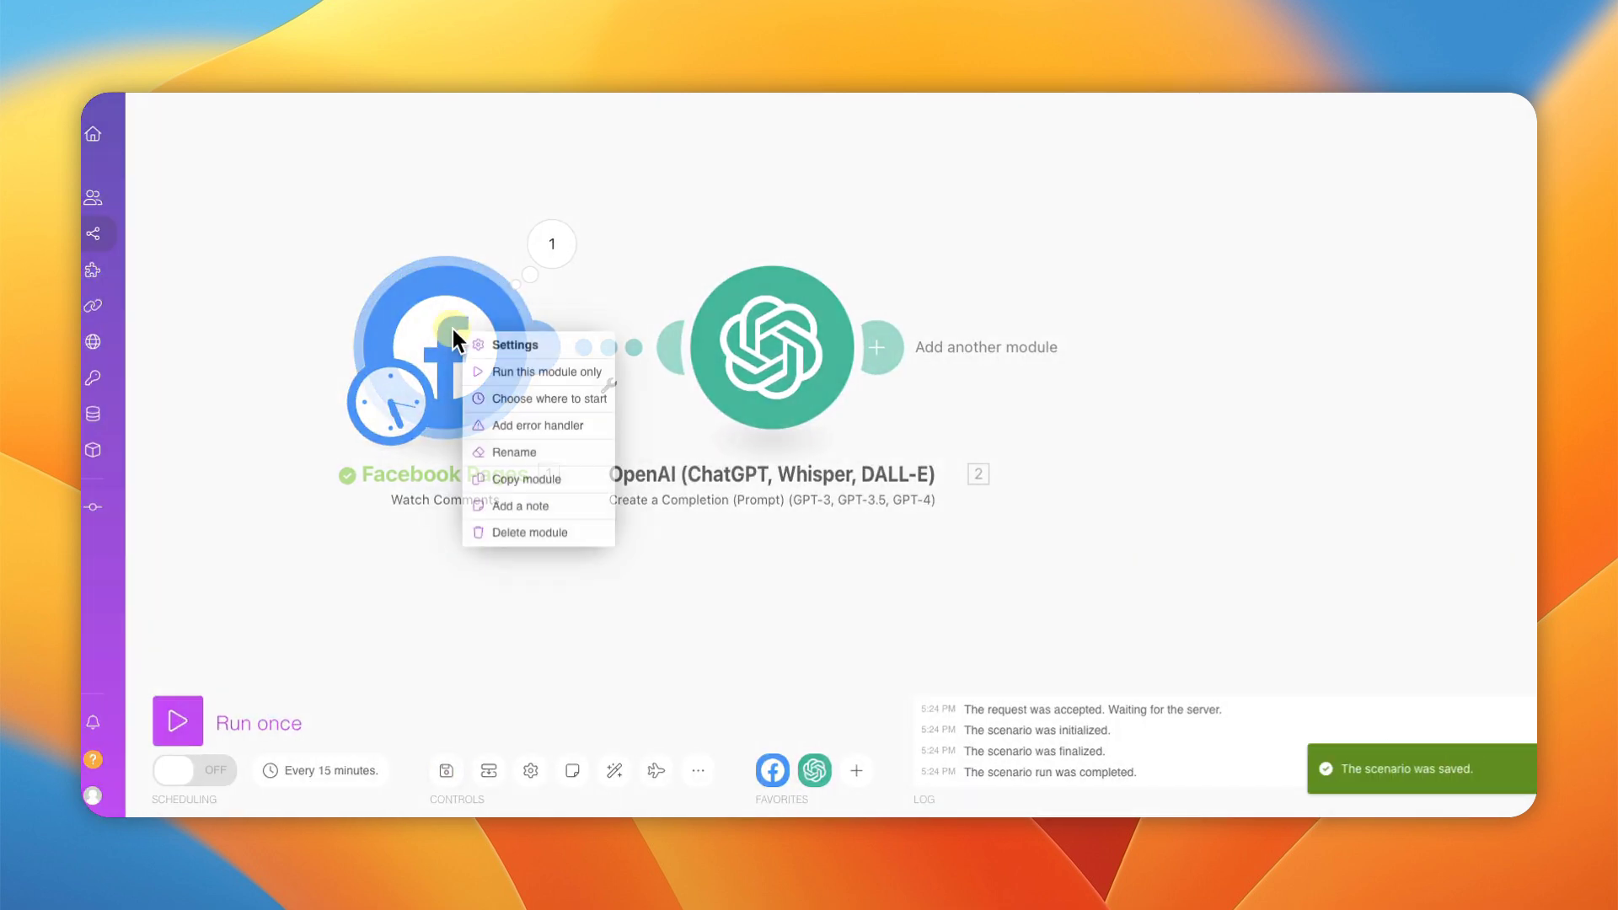
left_click(510, 402)
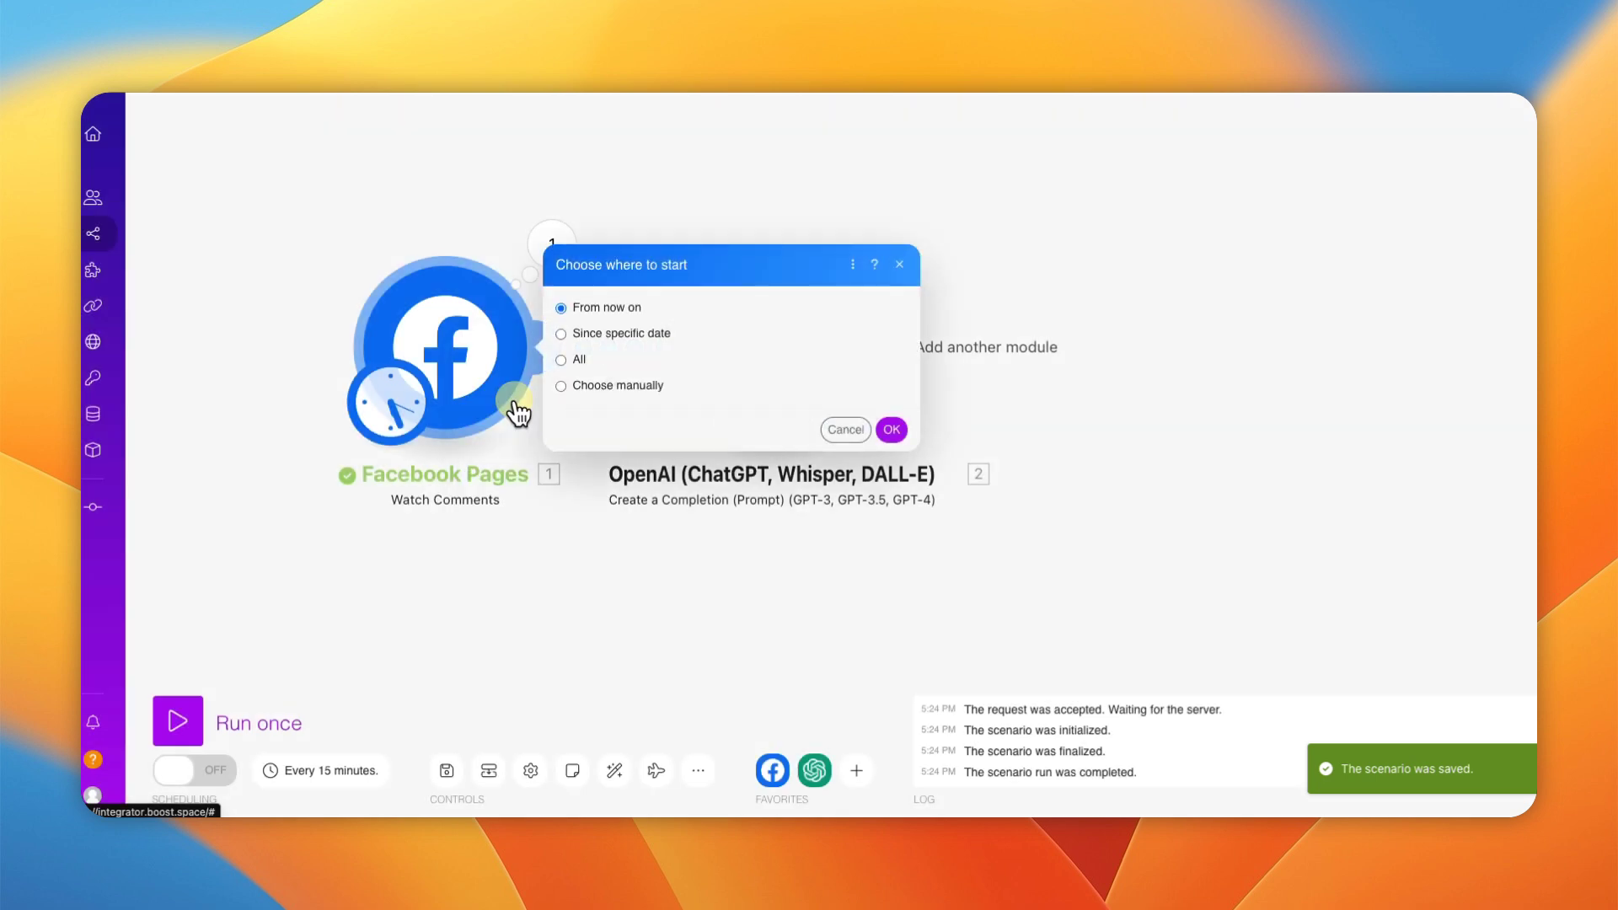
left_click(620, 389)
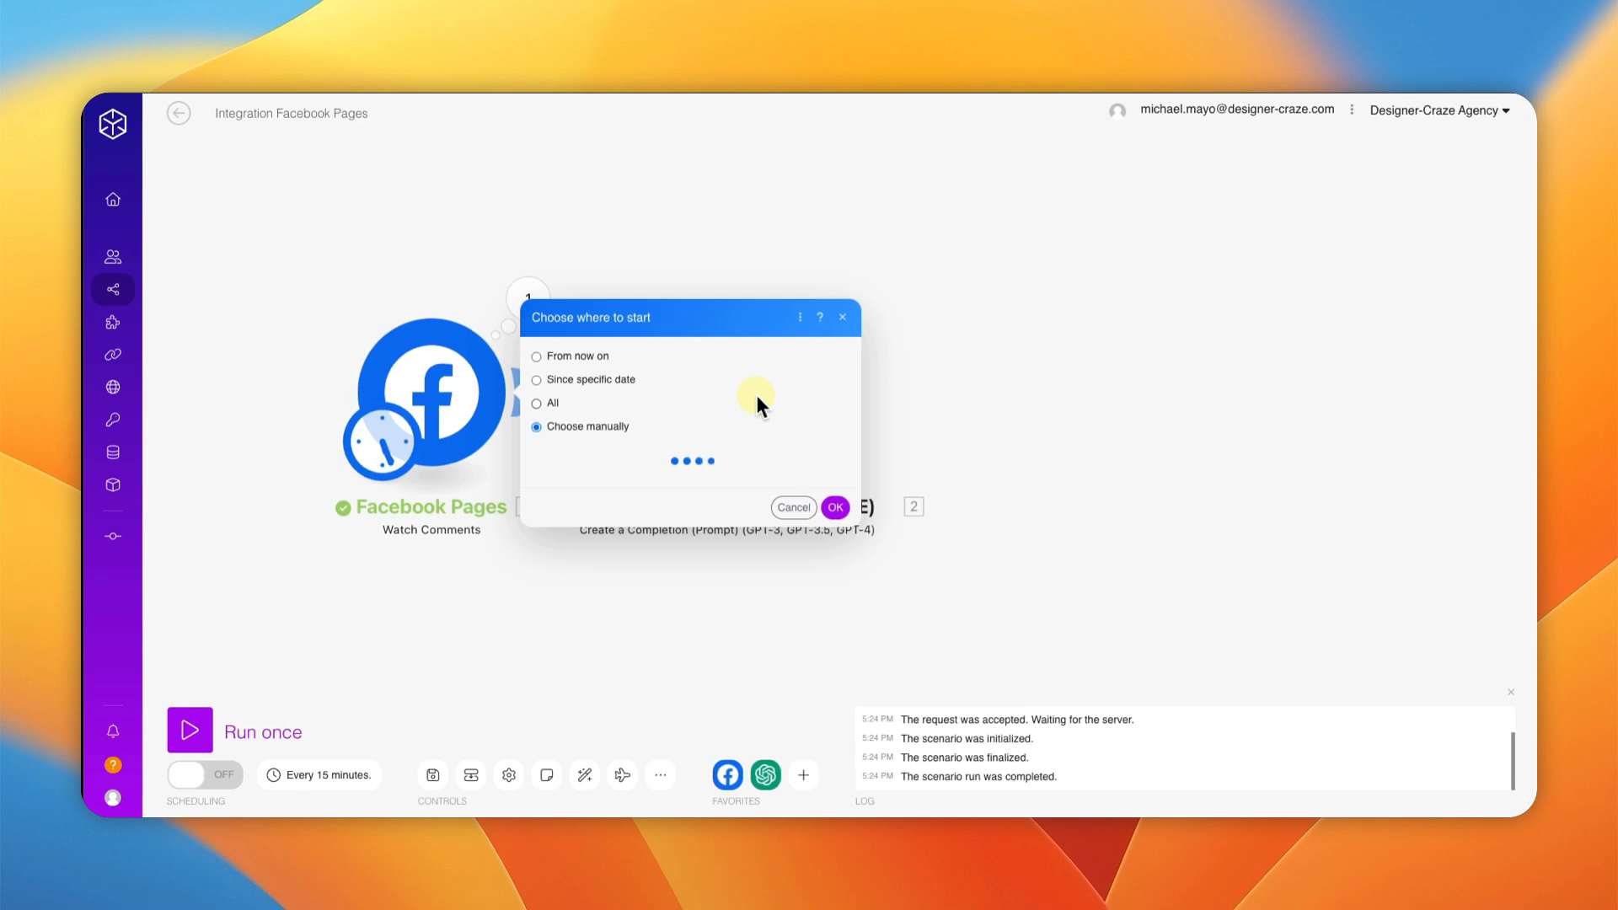
left_click(608, 459)
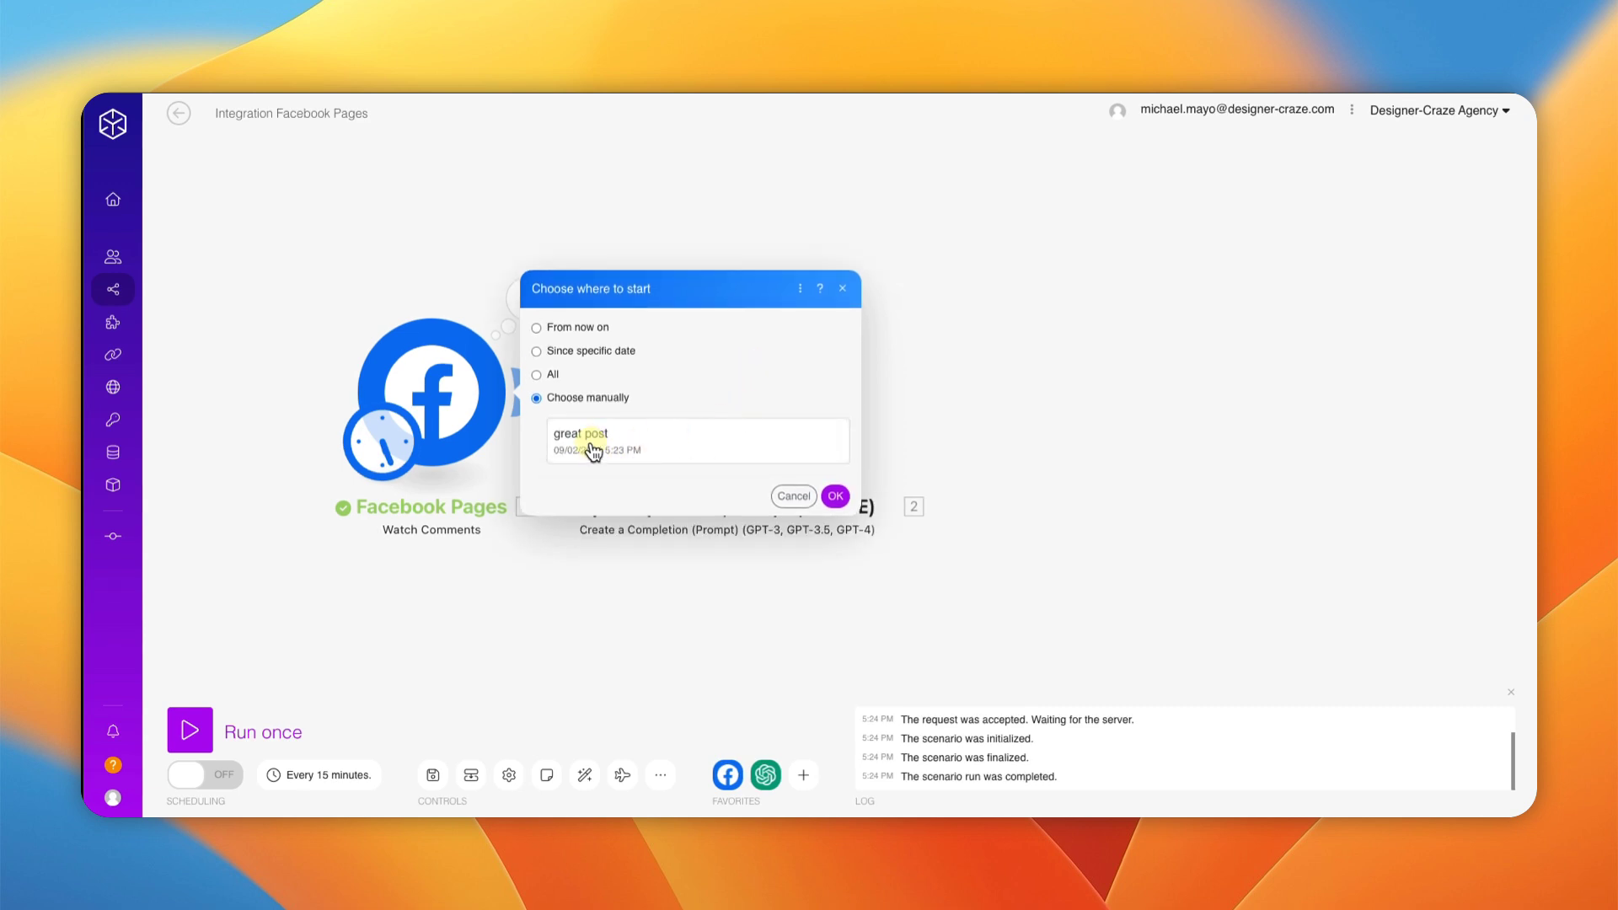
left_click(835, 496)
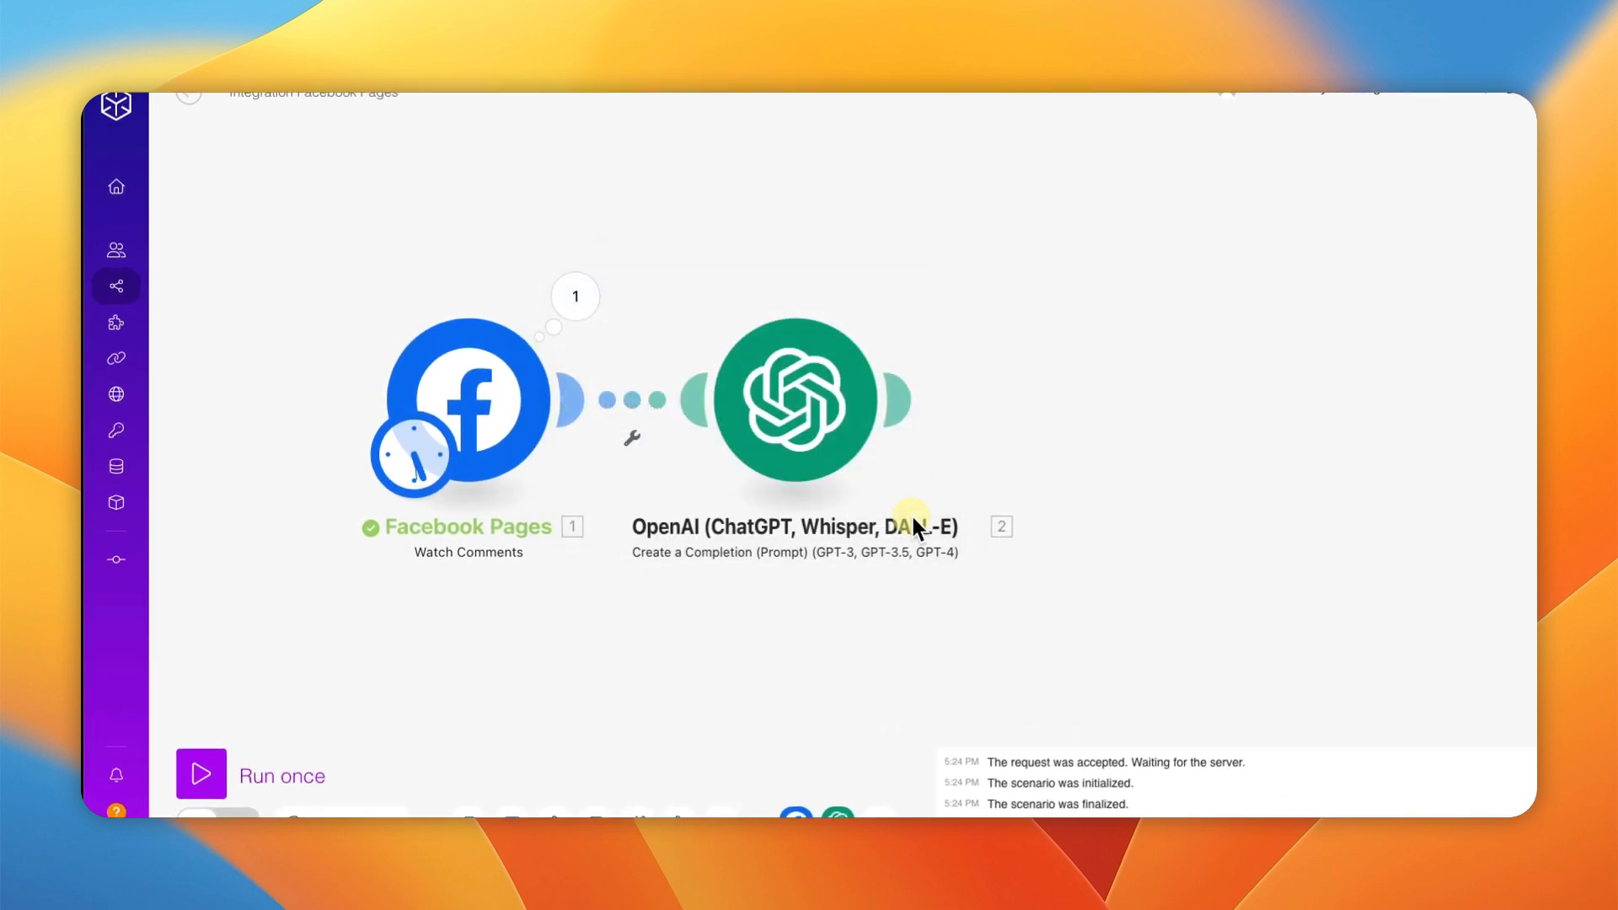
left_click(215, 775)
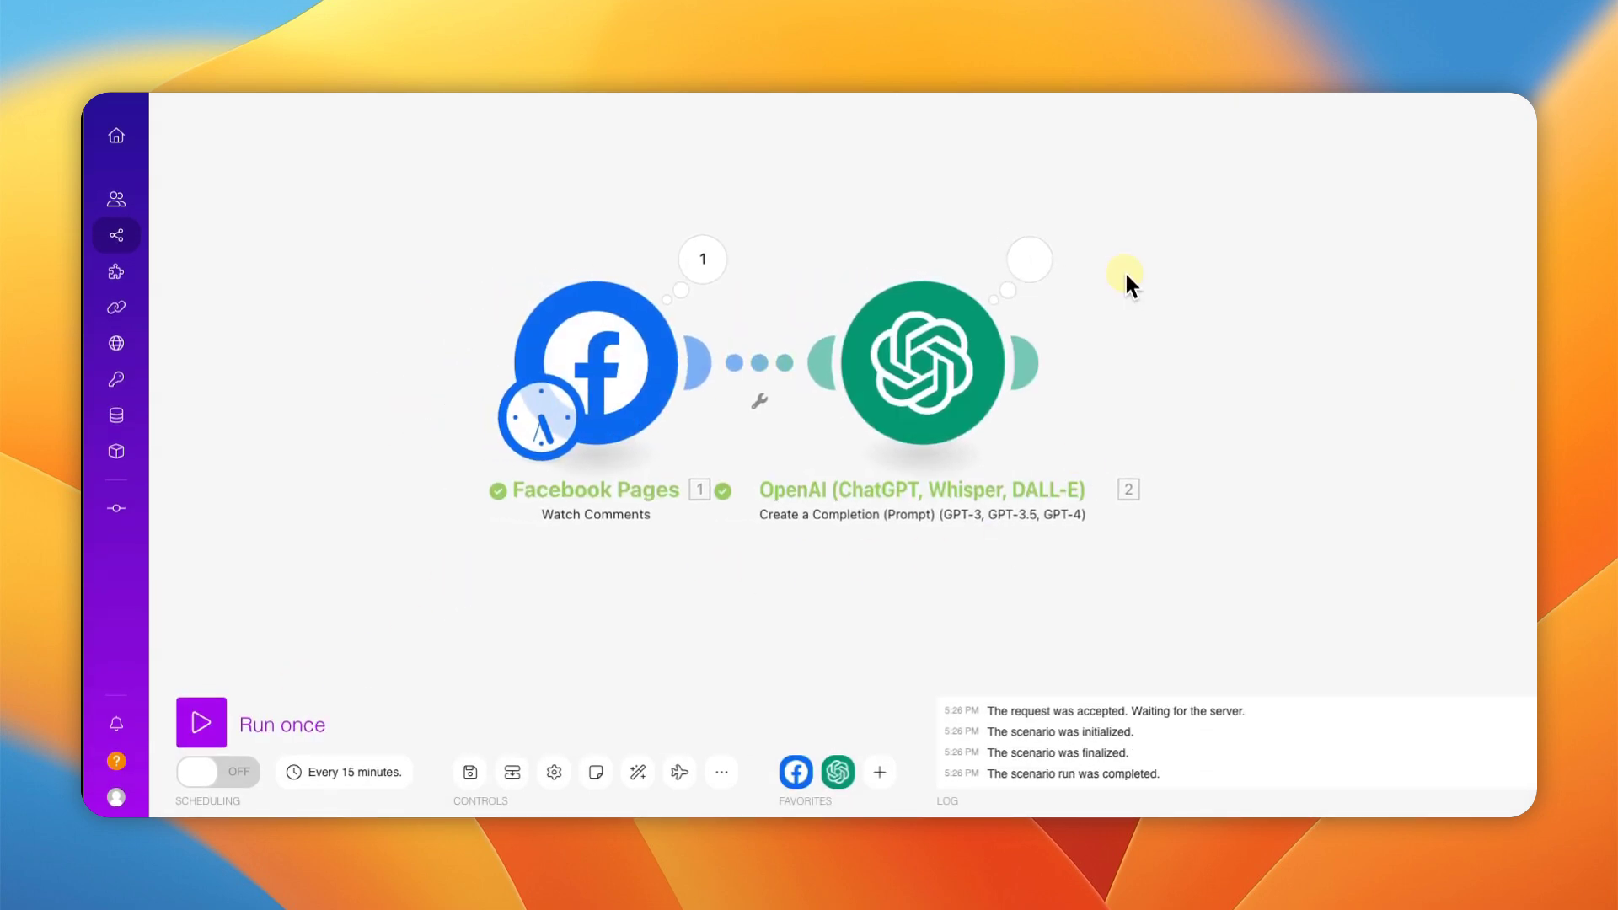
Step: Move the Facebook Pages and OpenAI modules closer together and open the OpenAI run output to examine the generated reply
left_click_drag(595, 372, 516, 371)
left_click_drag(922, 371, 798, 376)
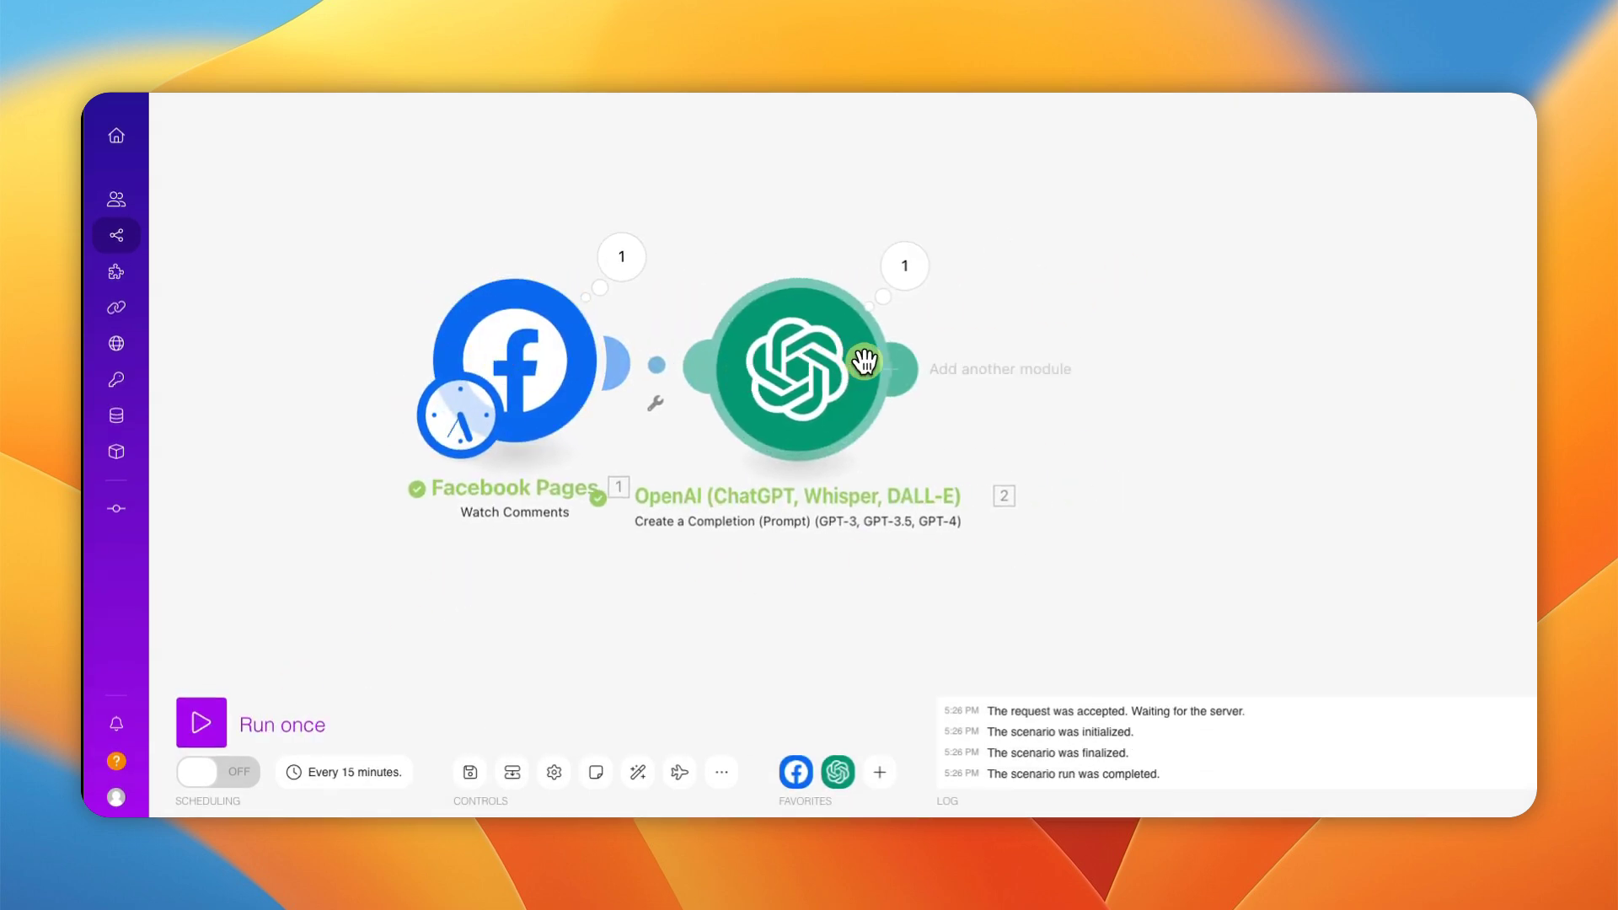
left_click(895, 274)
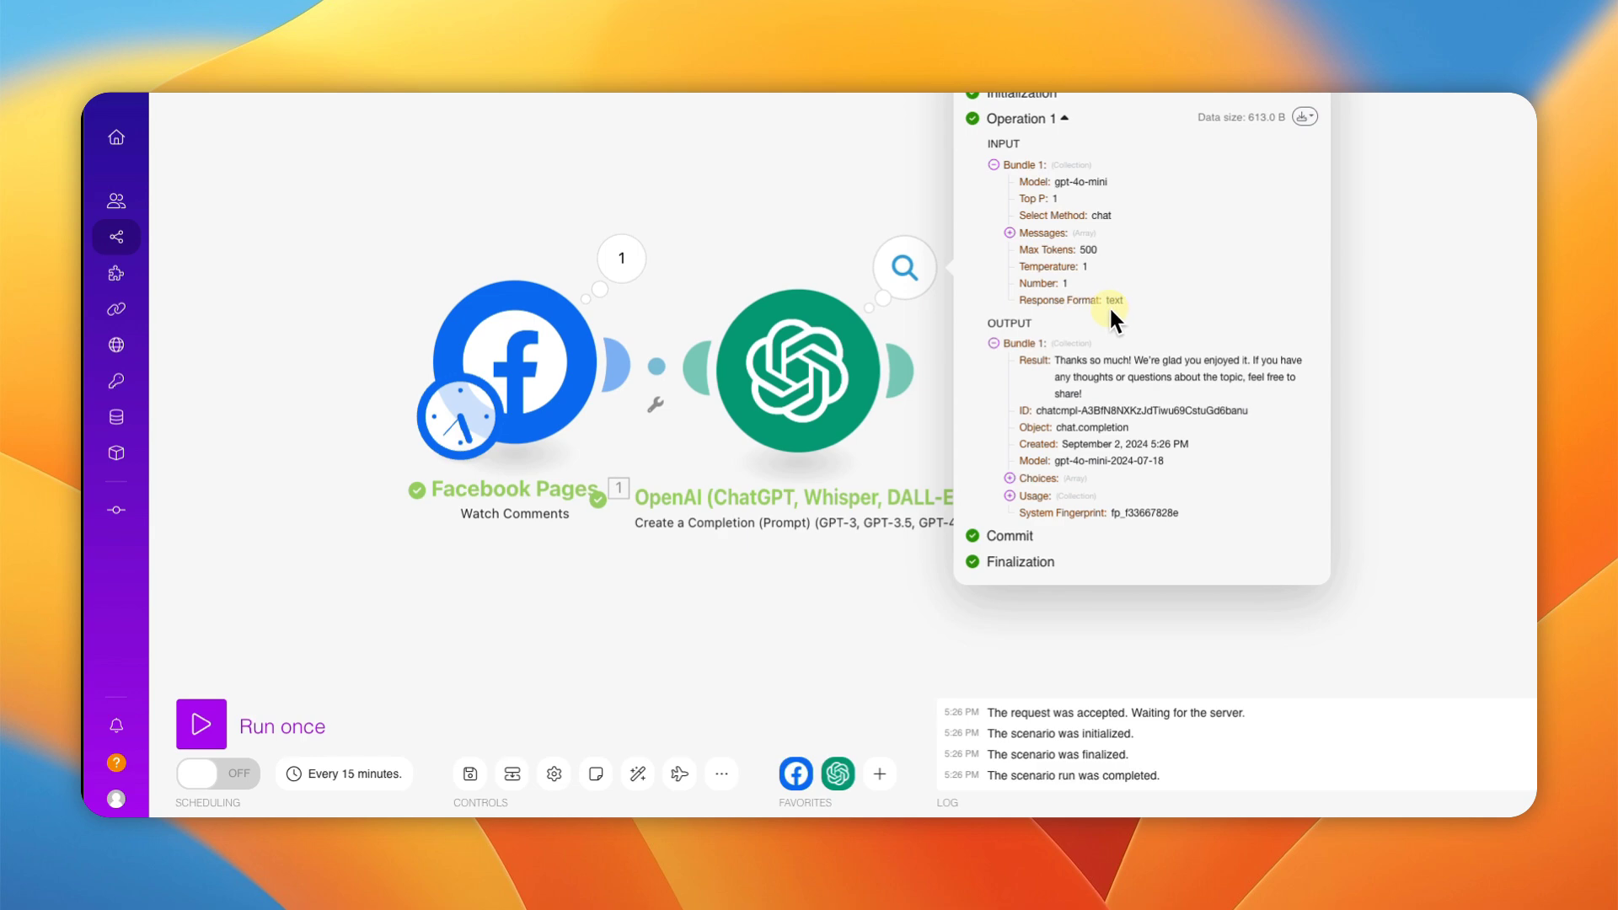
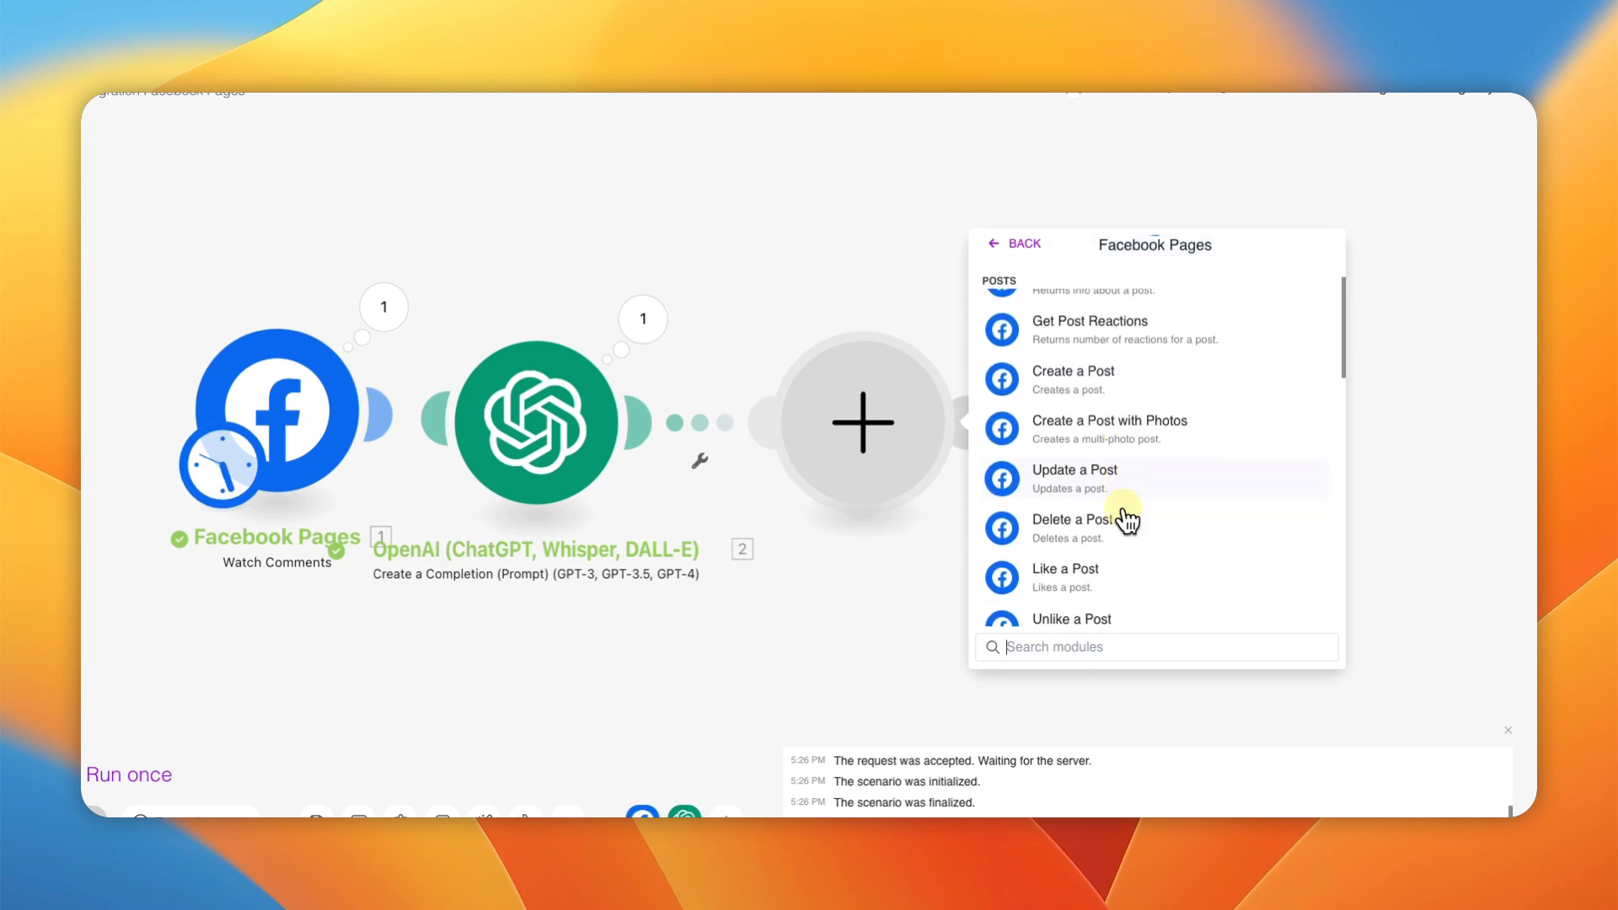
Step: Add a Facebook Pages Create a Comment module after the OpenAI module and move it slightly closer
scroll(1133, 543, "down", 6)
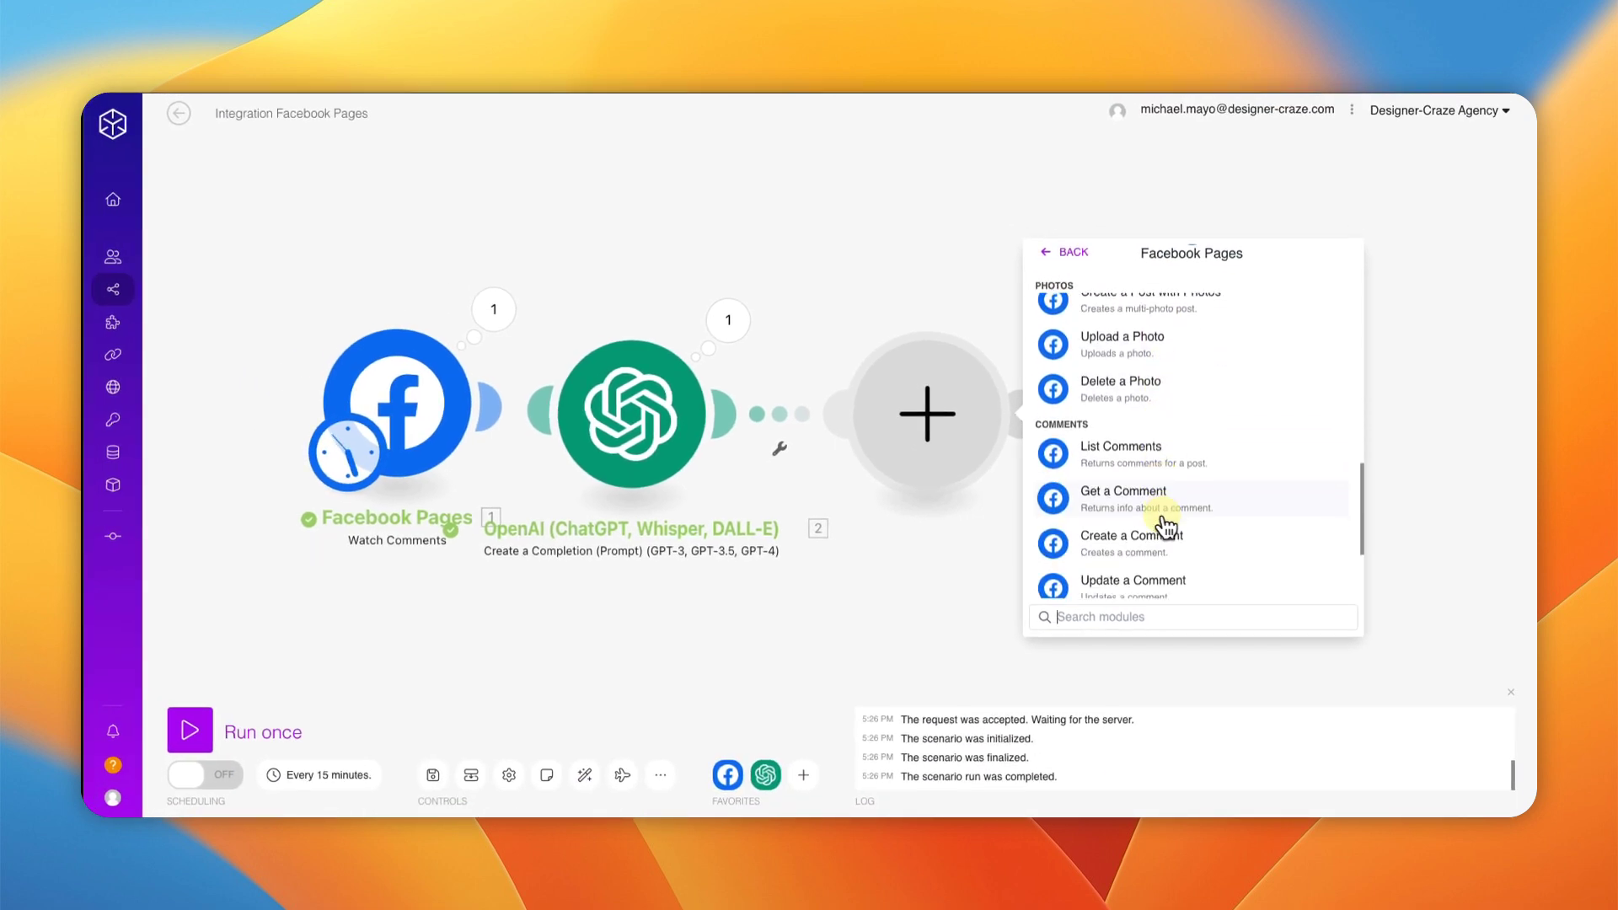
scroll(1165, 526, "down", 1)
left_click(1141, 497)
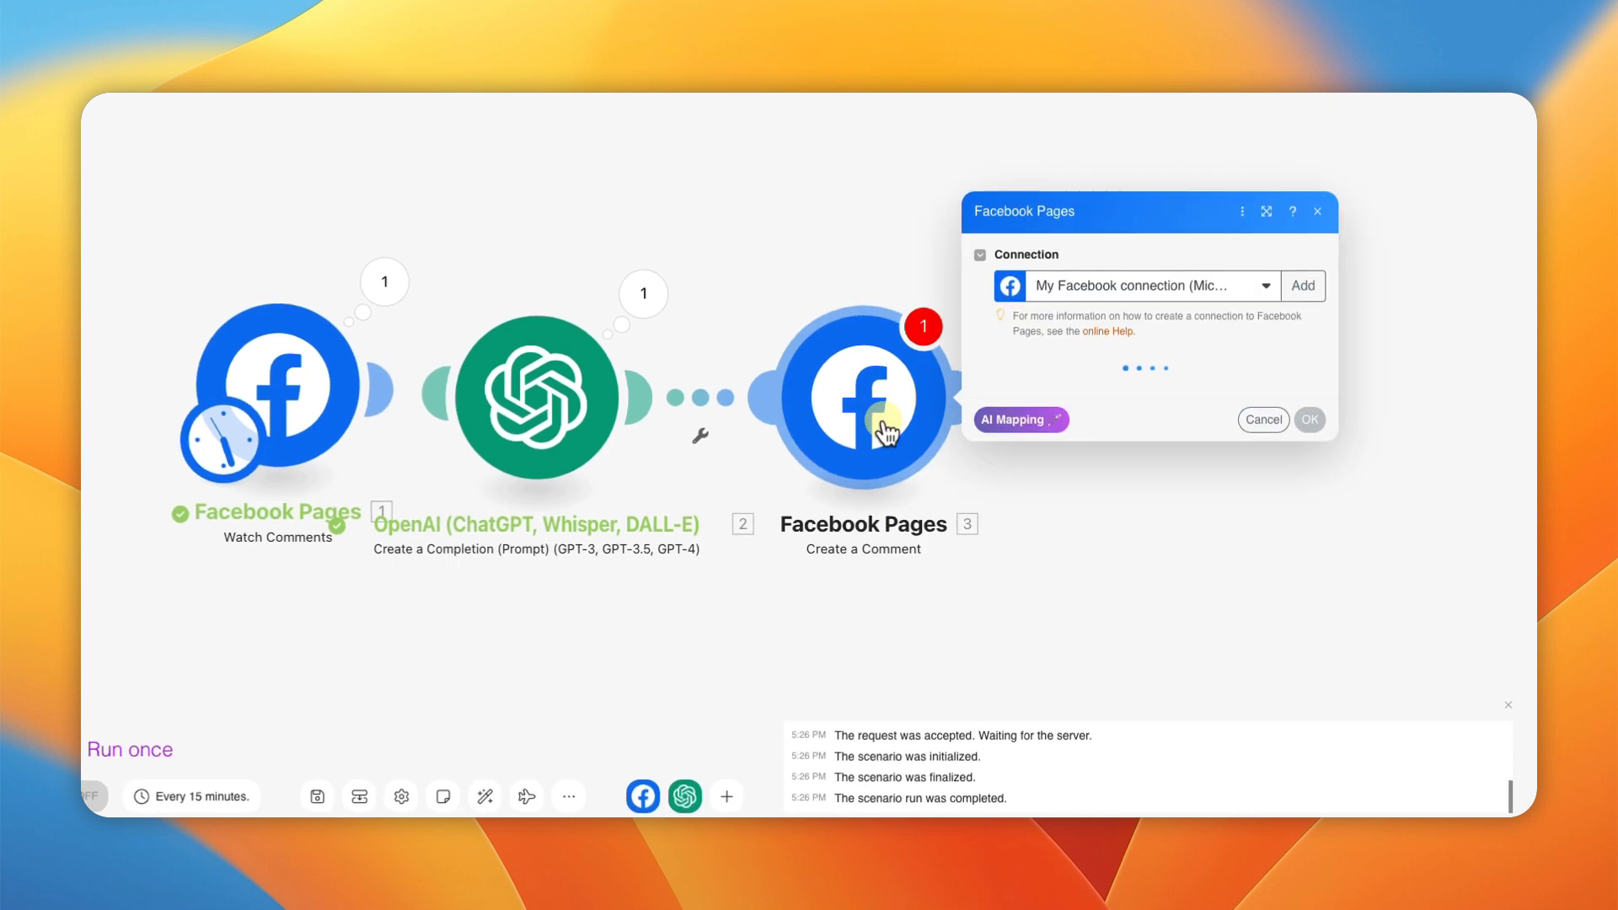
left_click_drag(884, 433, 842, 456)
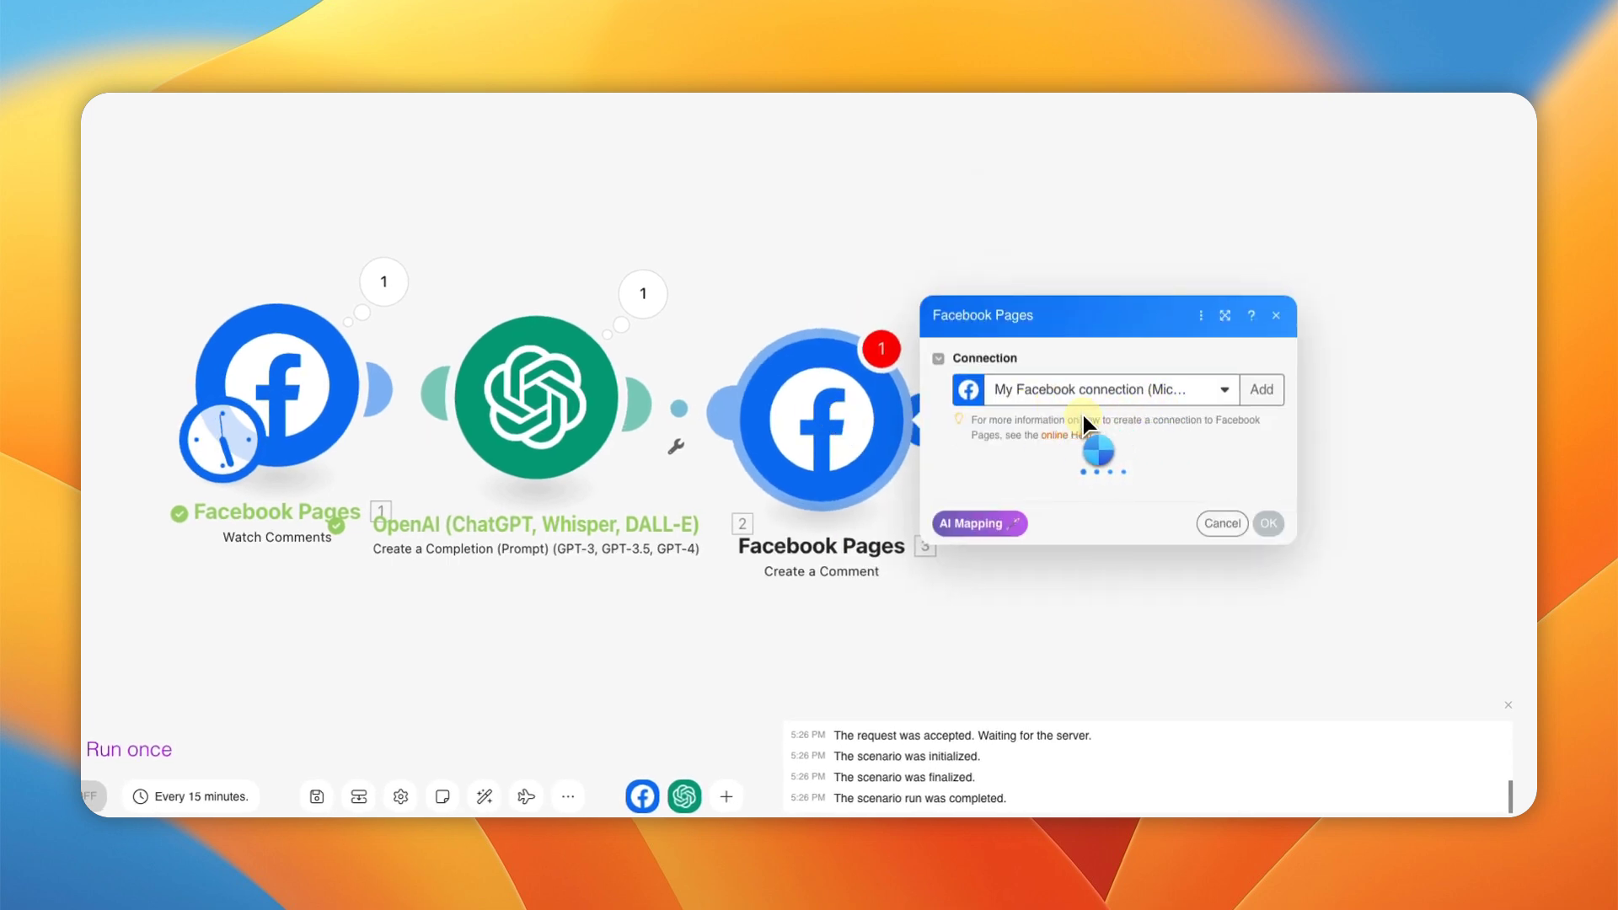
Step: Set the comment module's page to Entrepreneur Freedoms (Phoenix) and map its Post ID to the Watch Comments module's Comment ID
left_click(1038, 418)
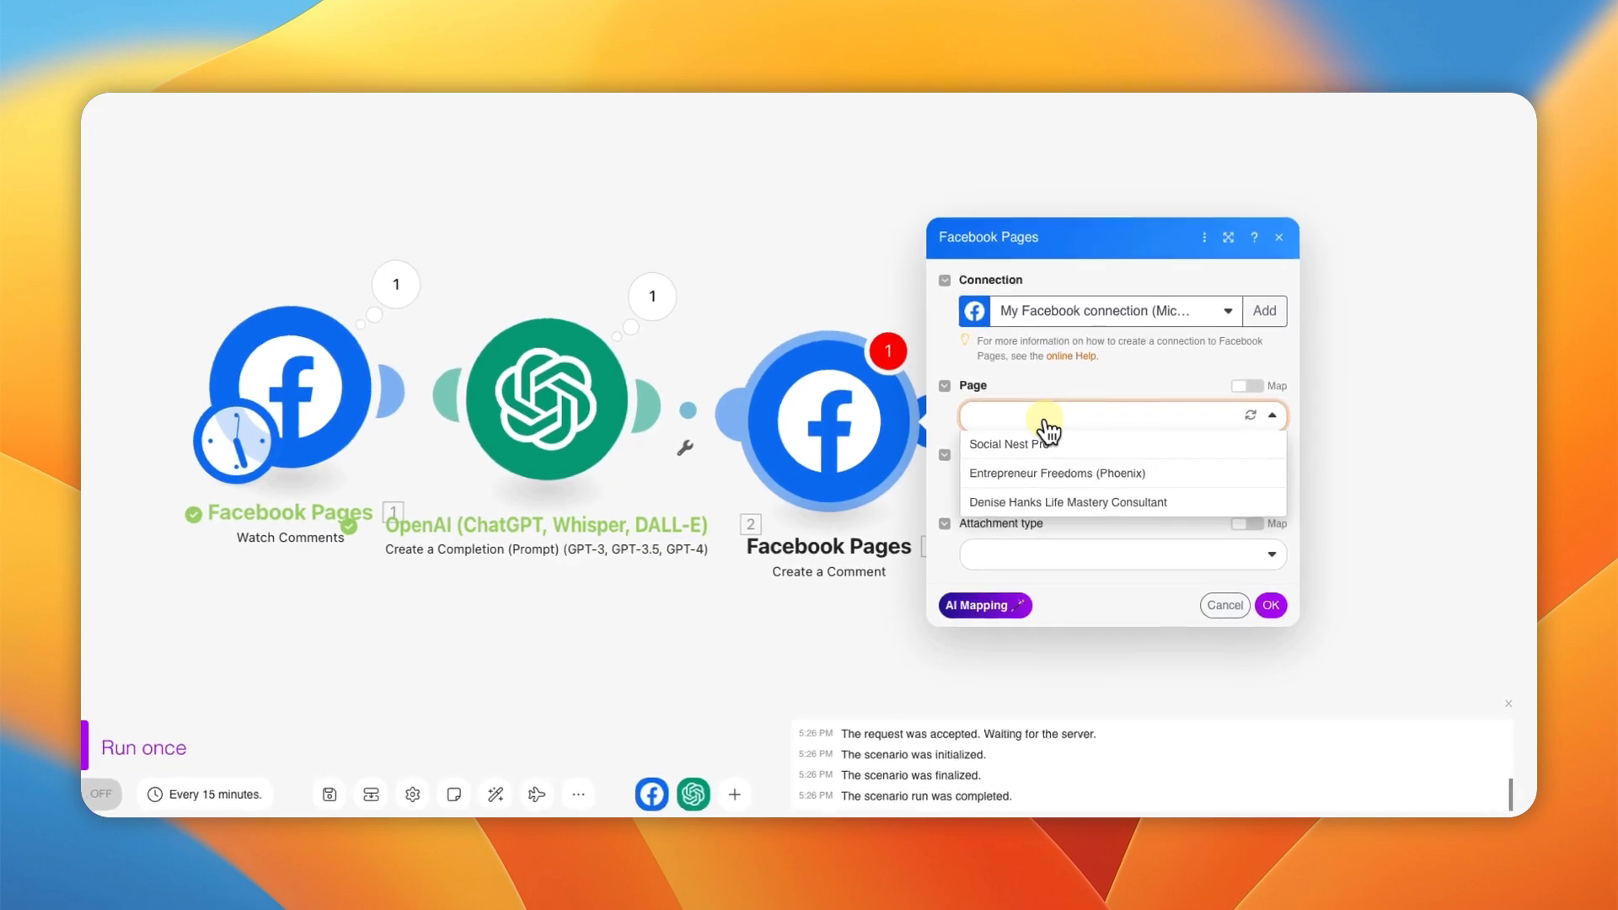
left_click(1022, 472)
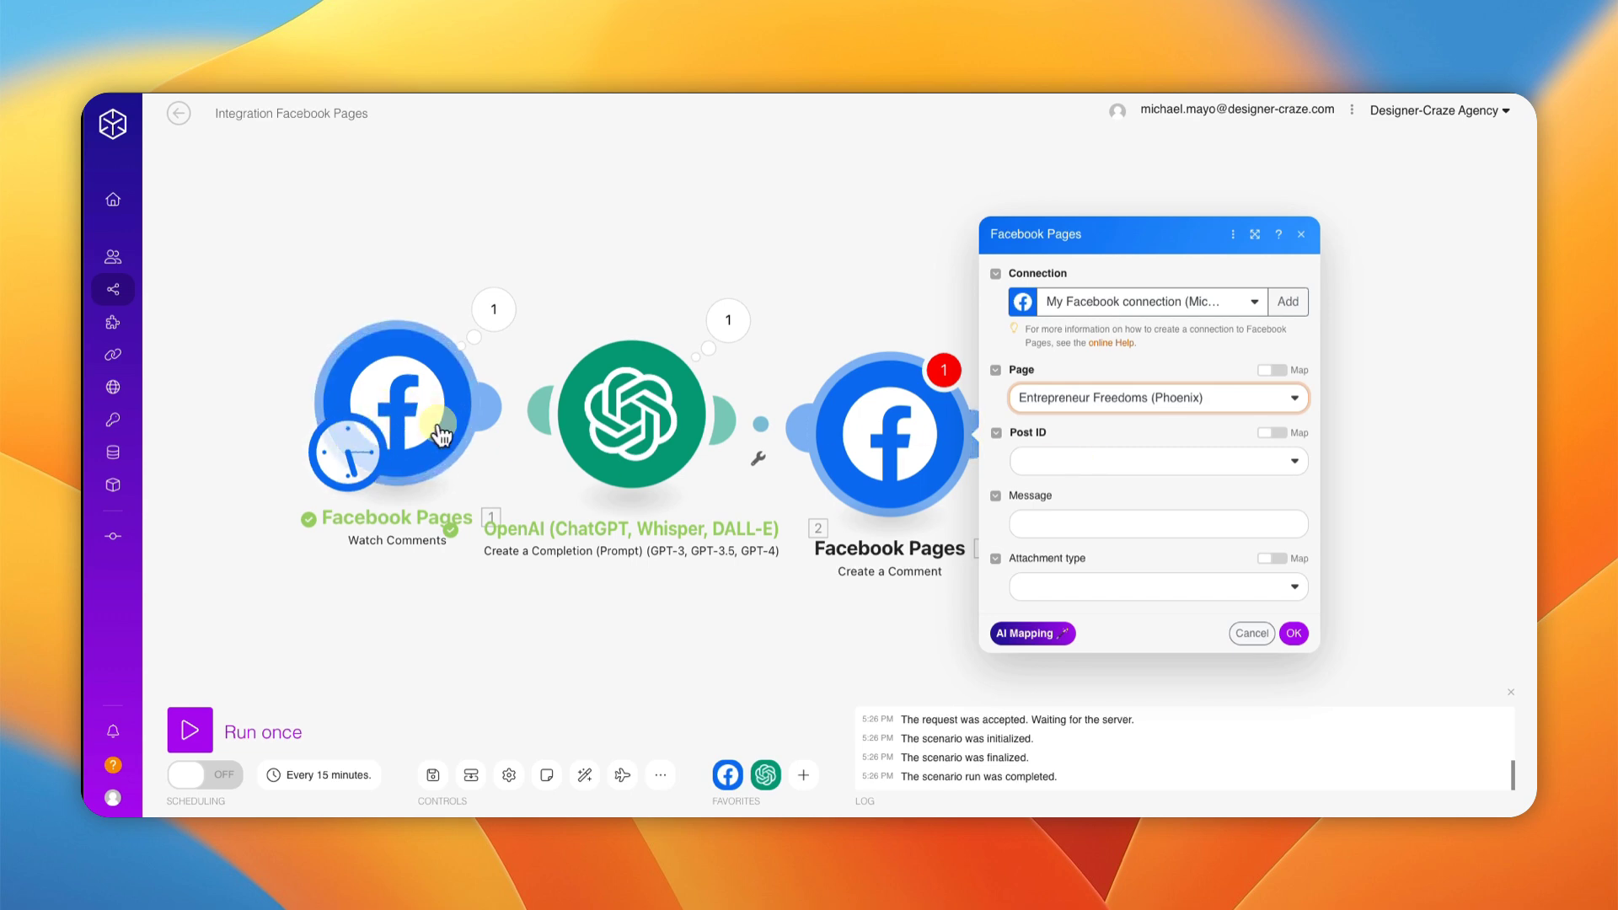
left_click(1129, 464)
left_click(1131, 464)
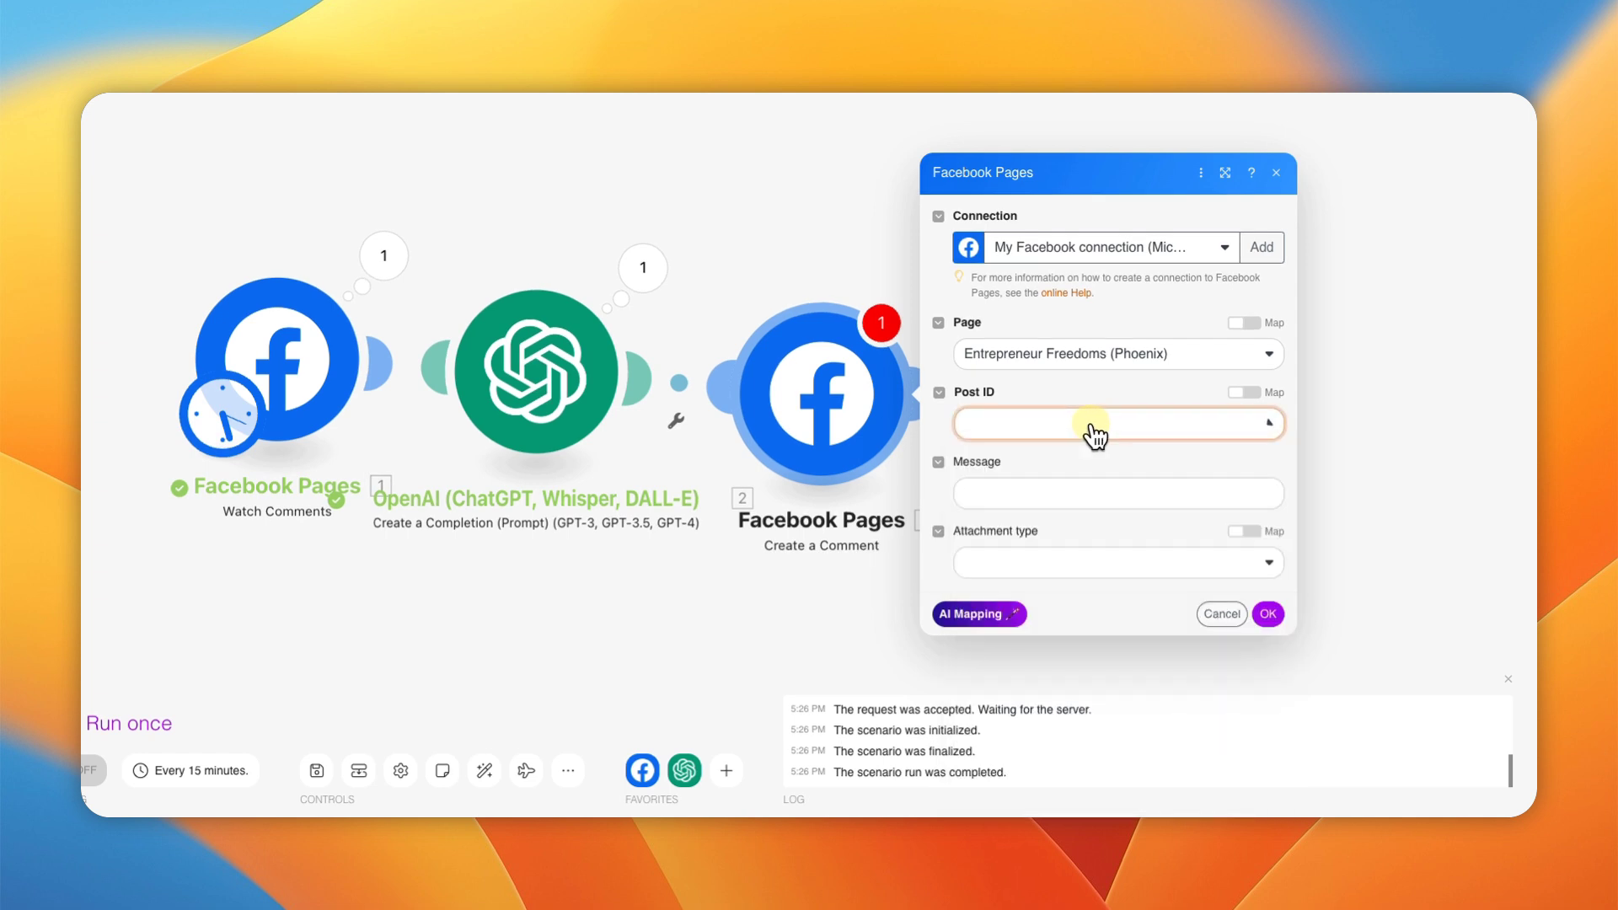
left_click(1244, 393)
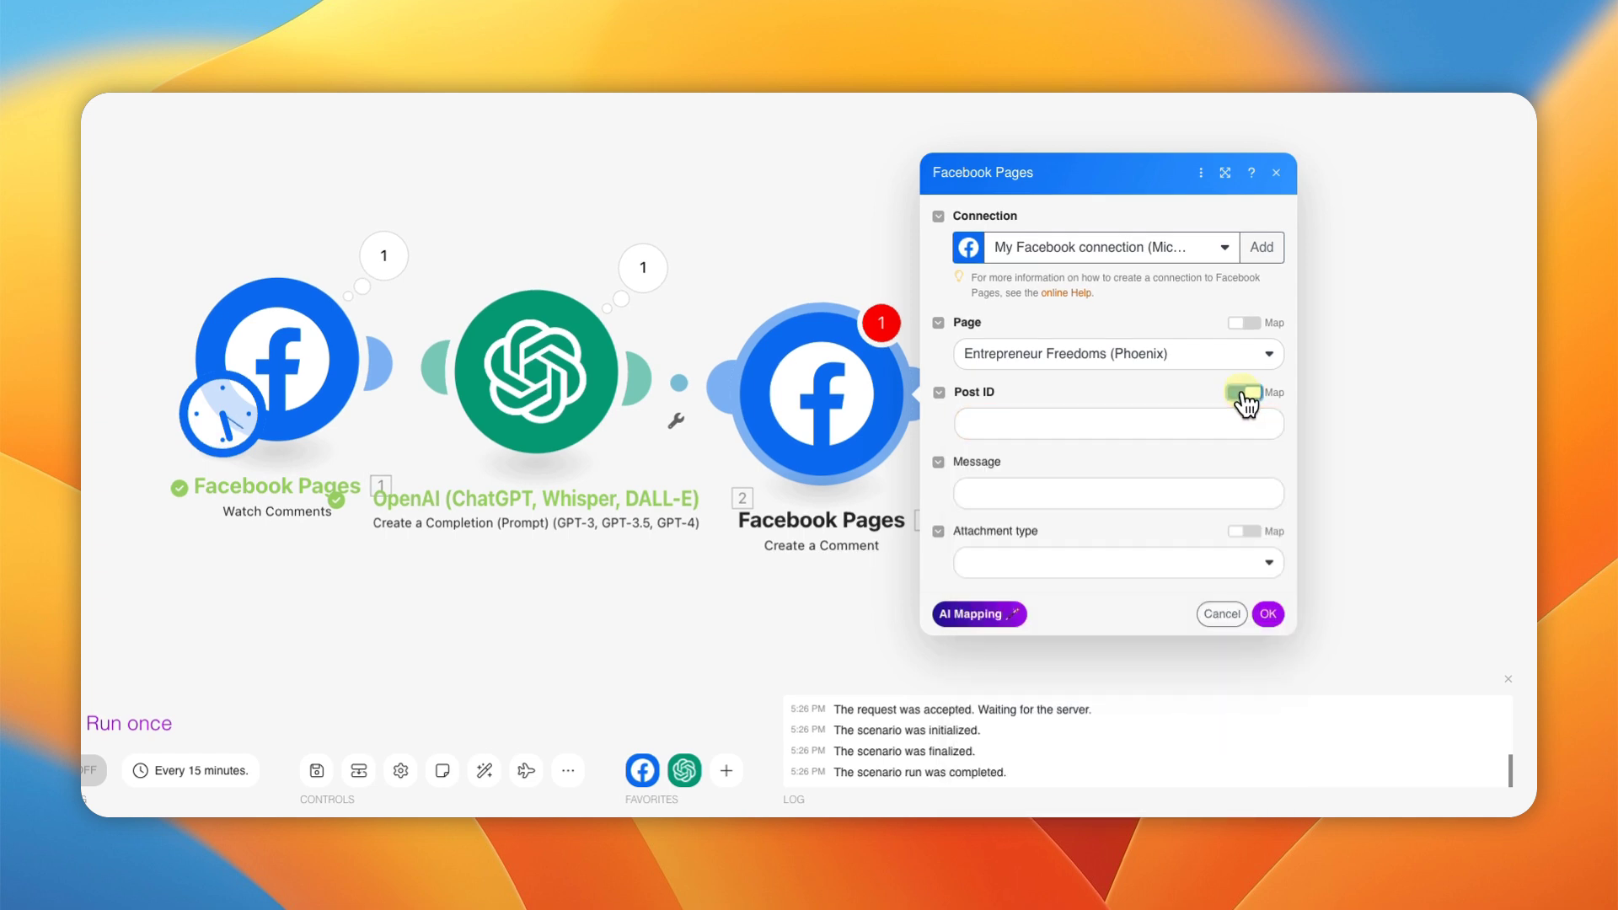
left_click(1124, 423)
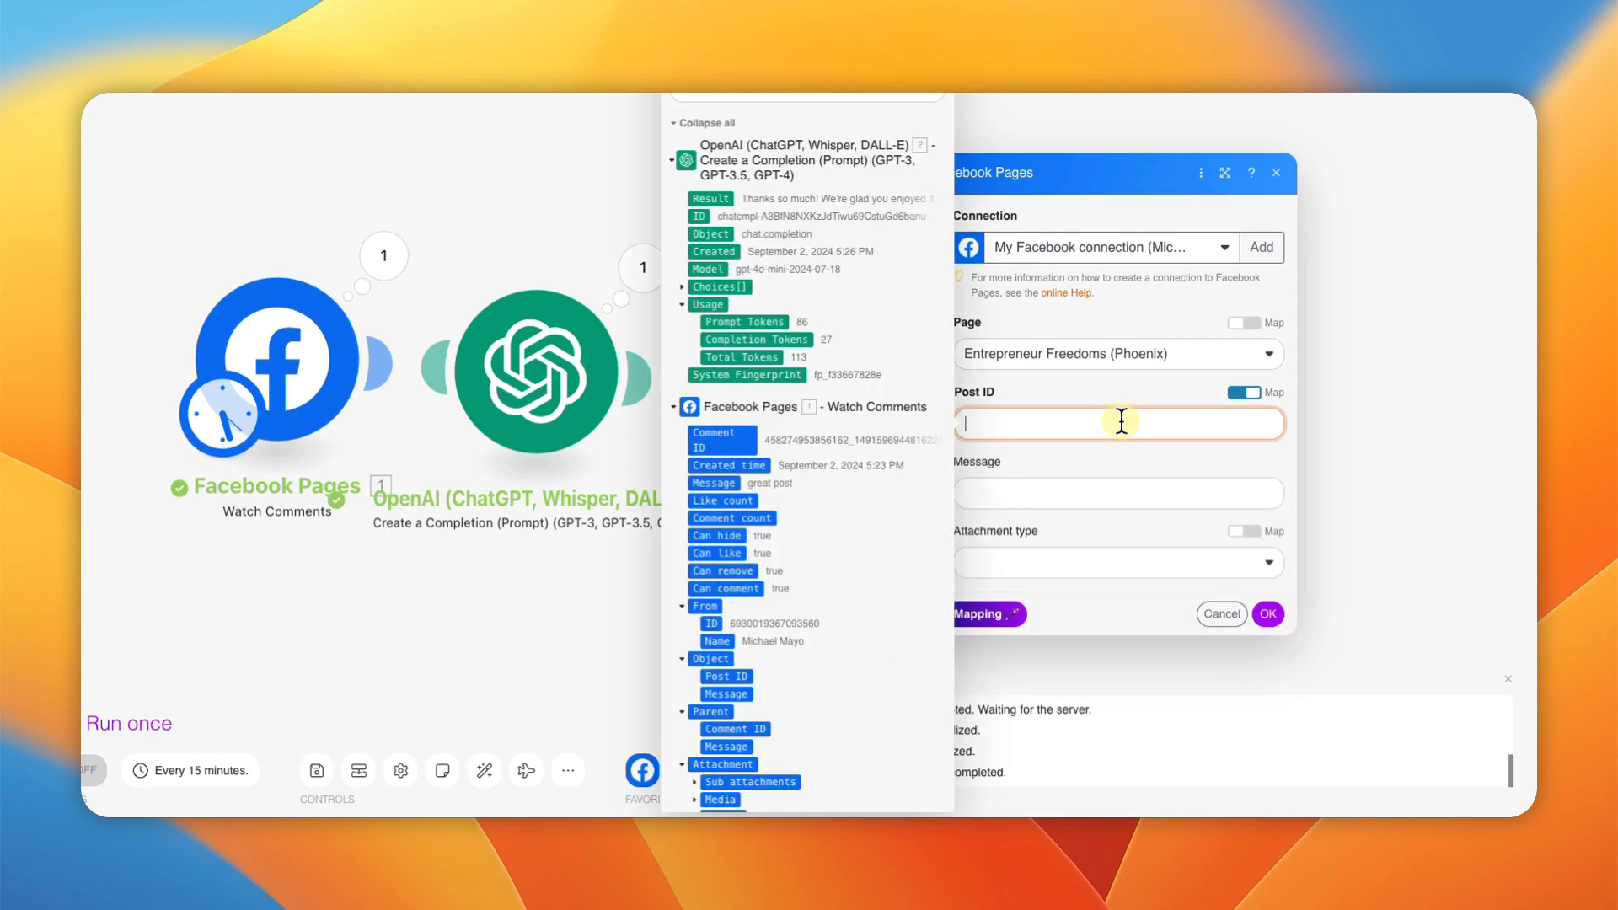
left_click(720, 444)
left_click_drag(720, 444, 1029, 423)
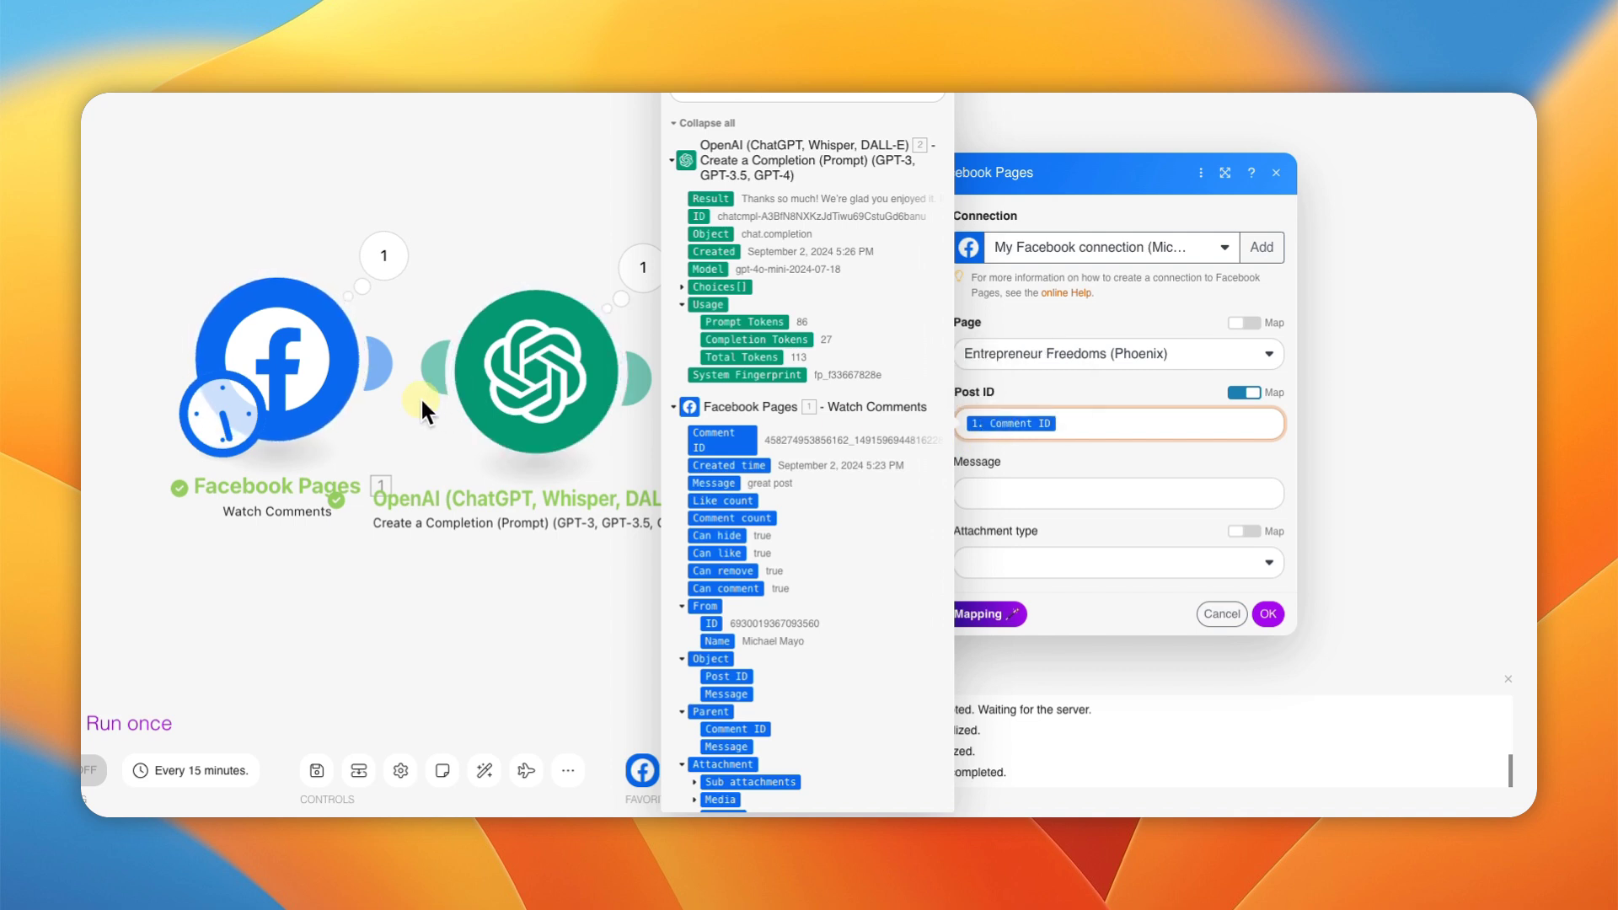
left_click(1117, 458)
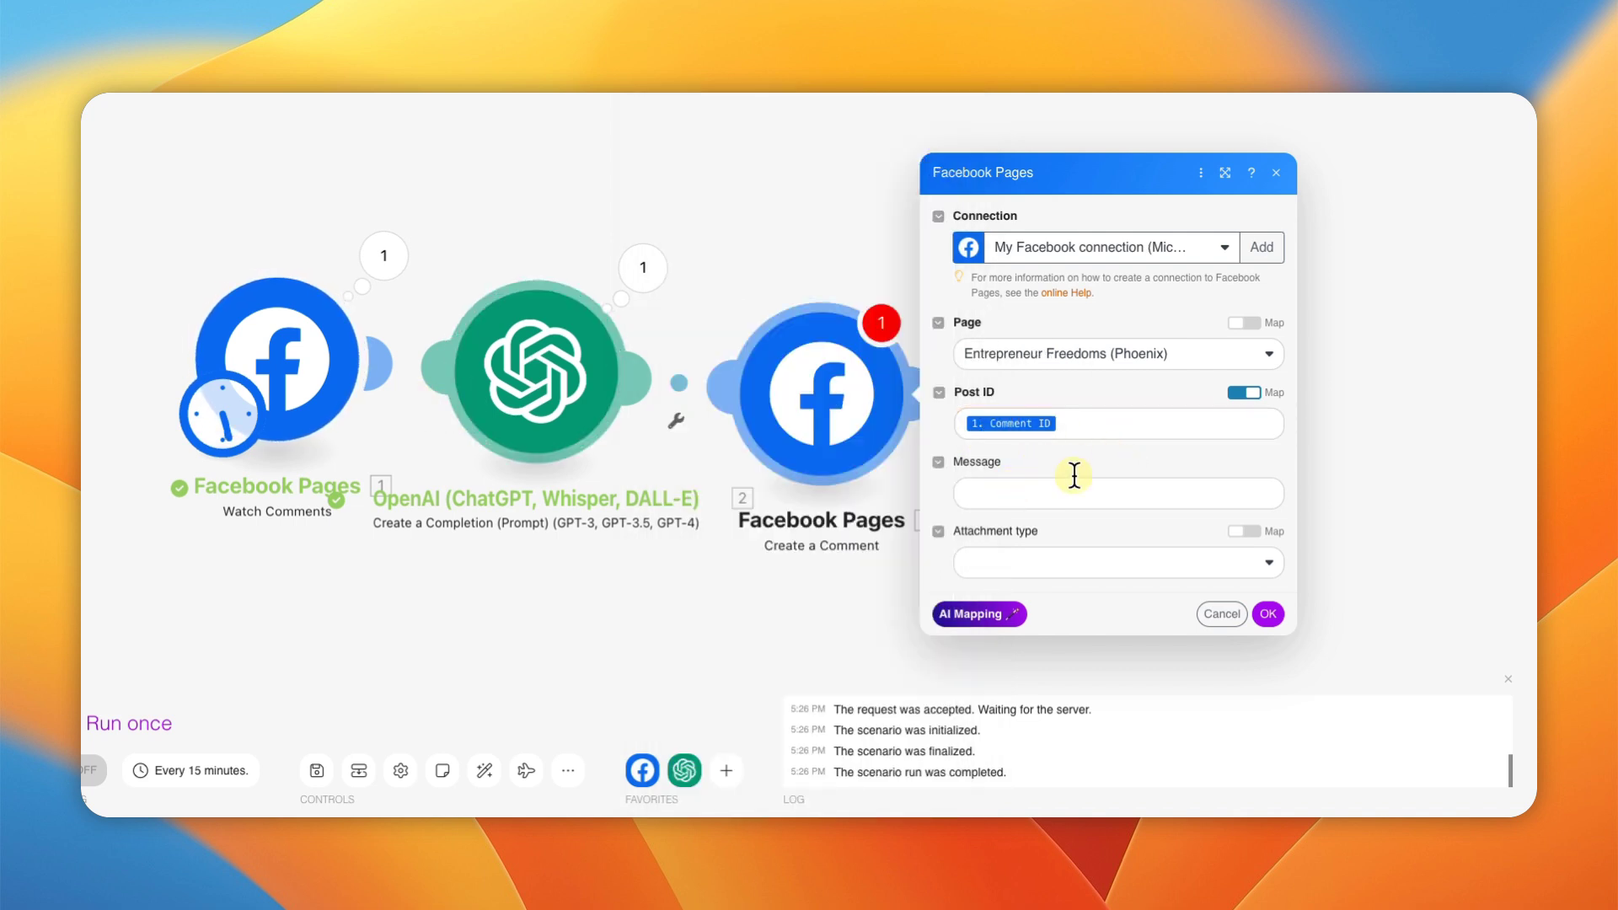
Step: Set the comment's message to trim(replace(2. Choices[]: Message.Content; "; space)), using the OpenAI output
left_click(996, 495)
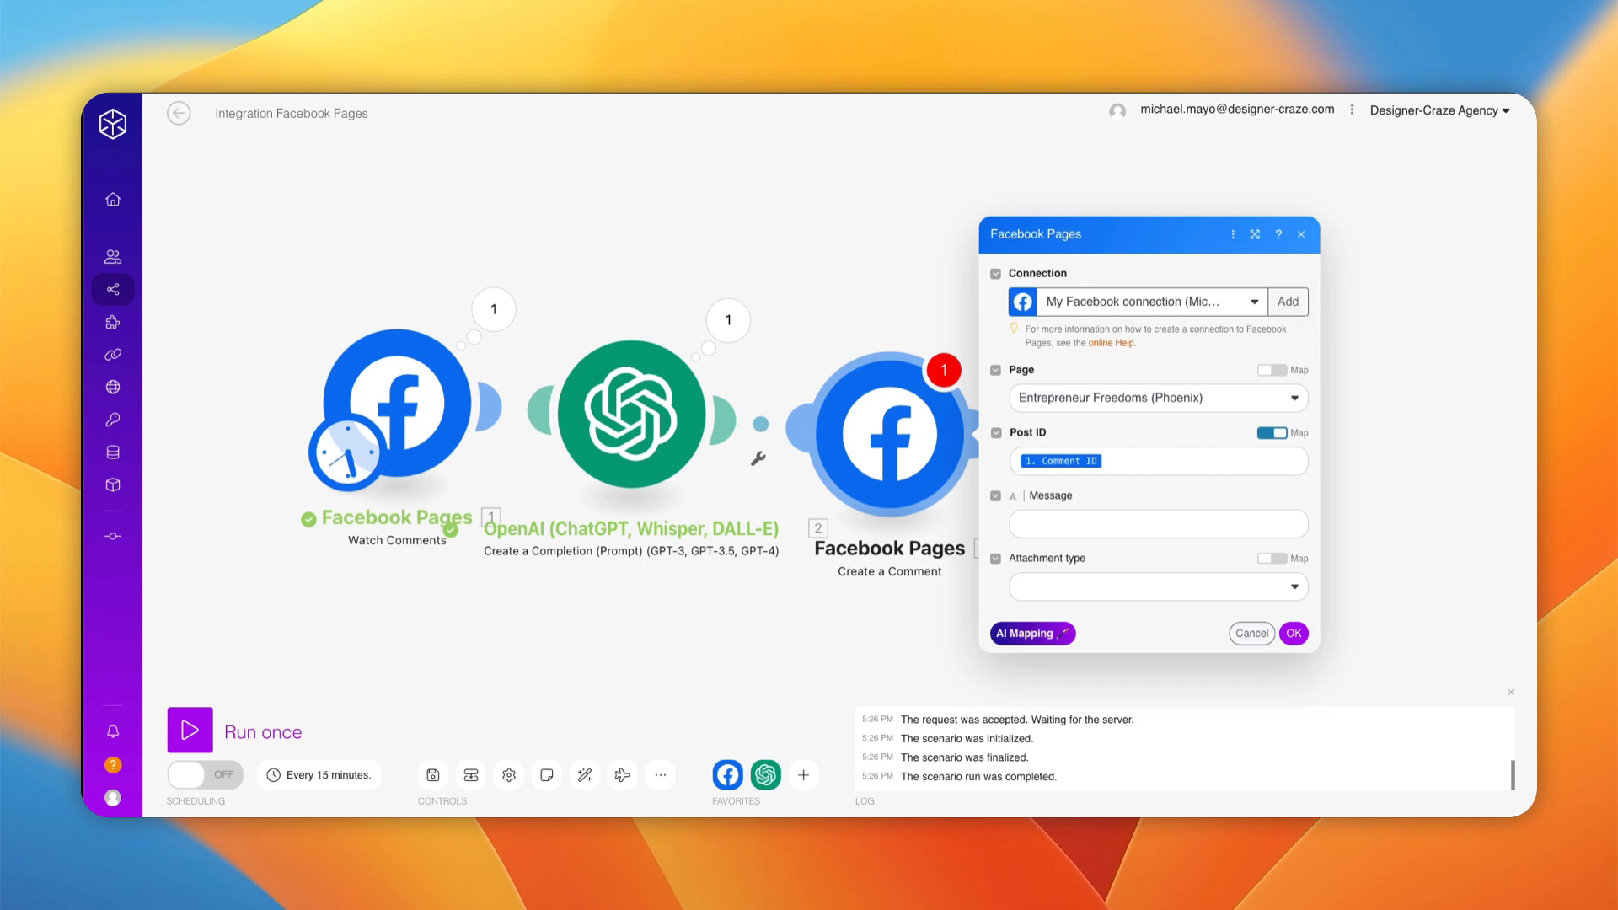
left_click(1028, 527)
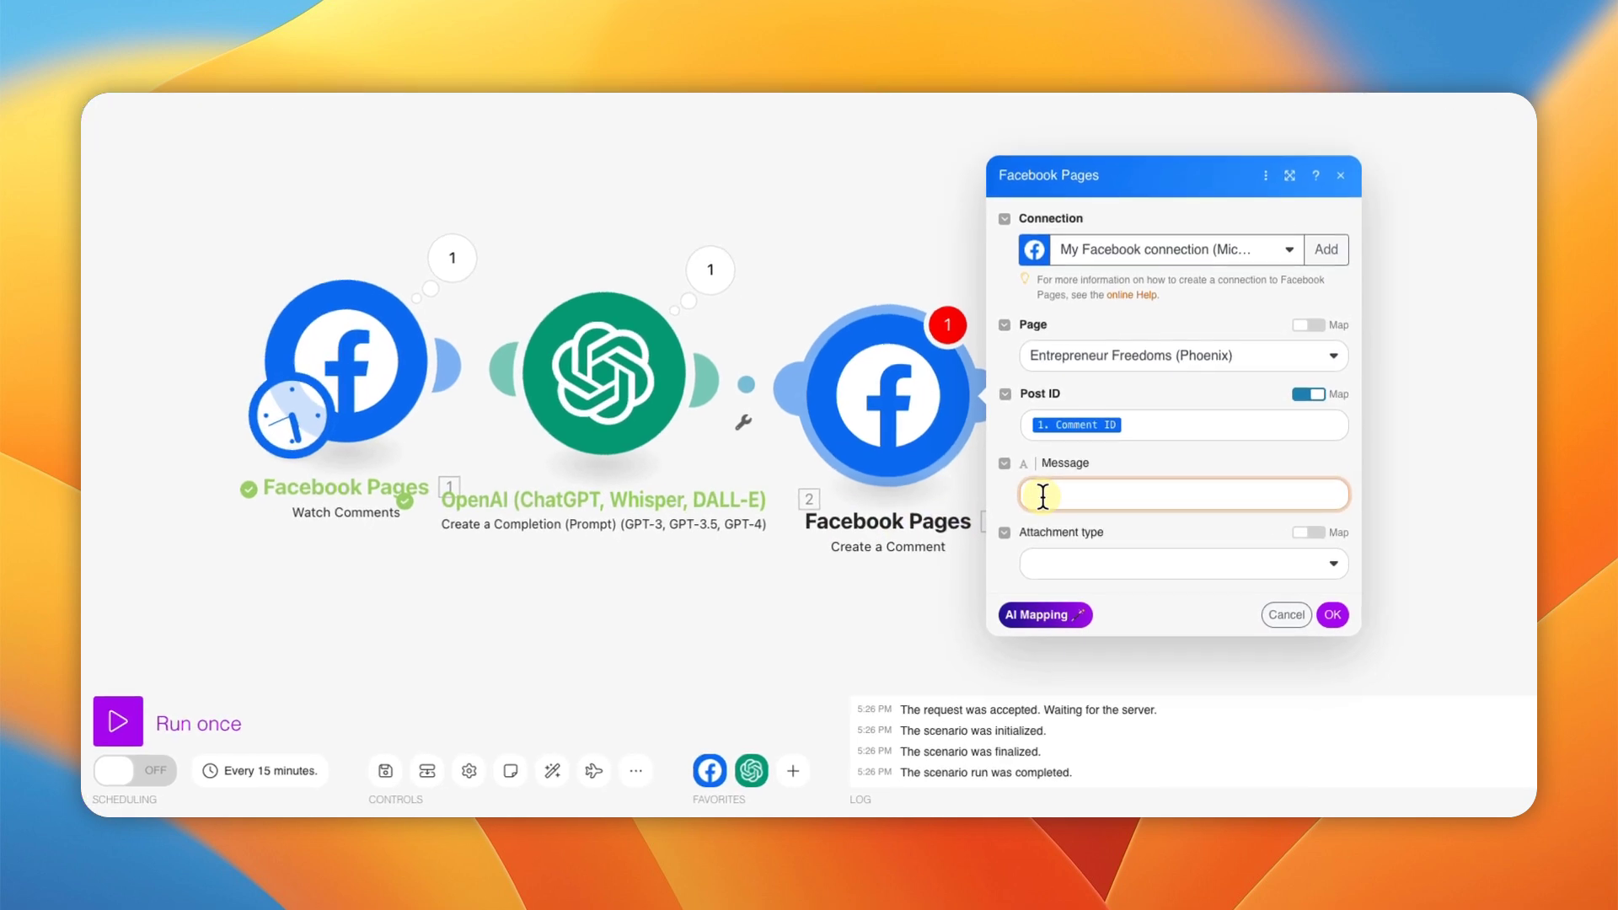
type("trim(replace(2. Choices[]: Message.Content; \\\"; space))")
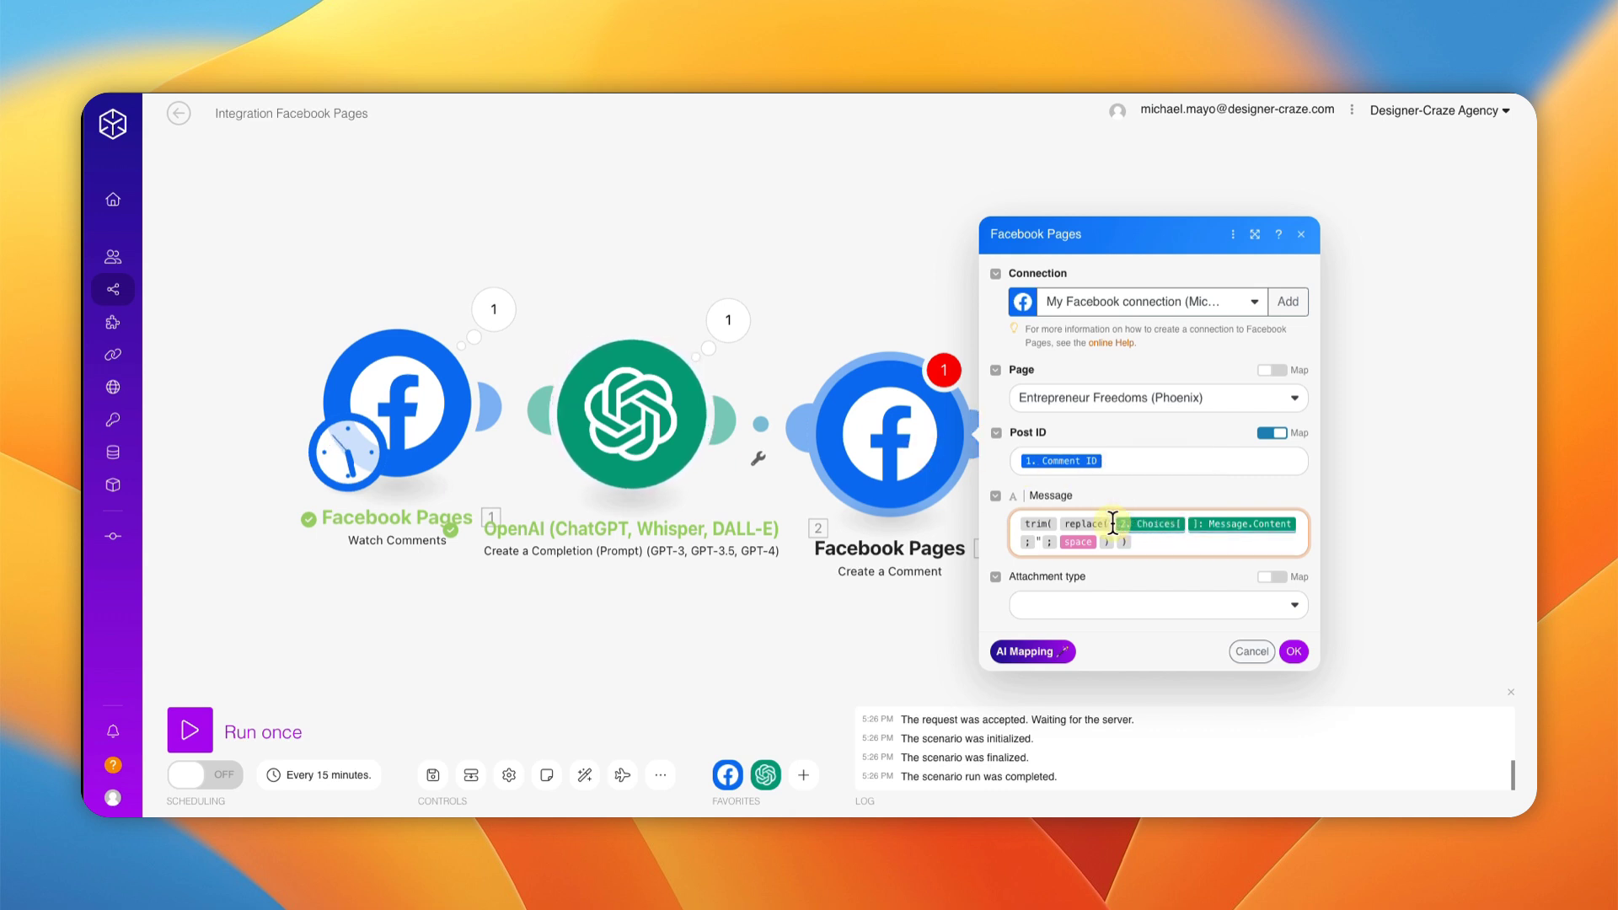
left_click(1017, 541)
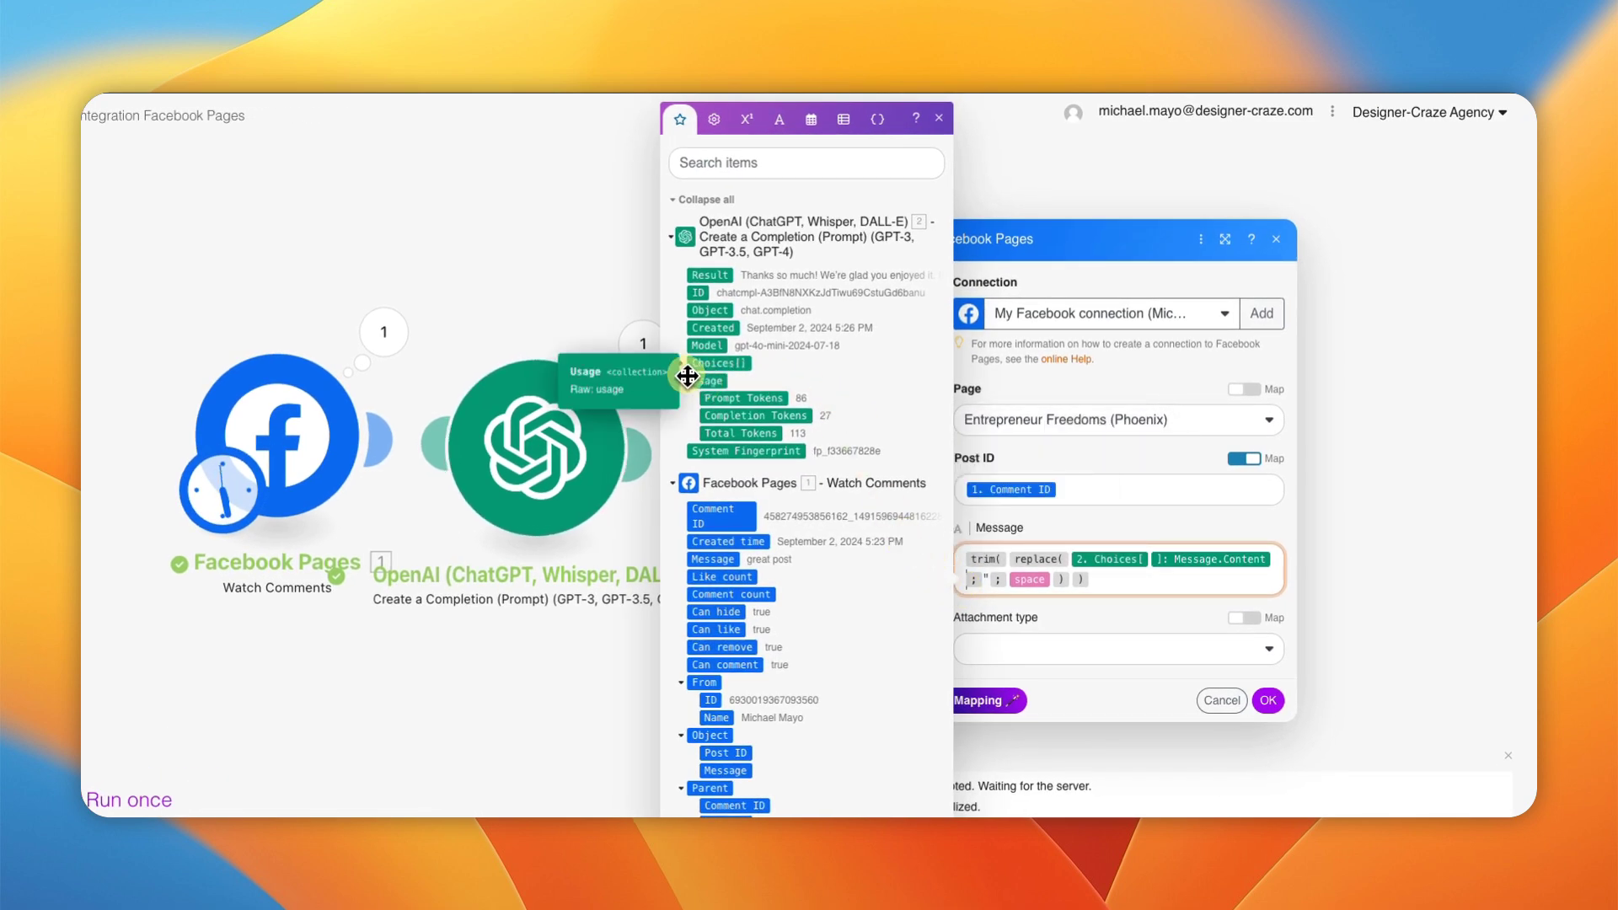
left_click(682, 364)
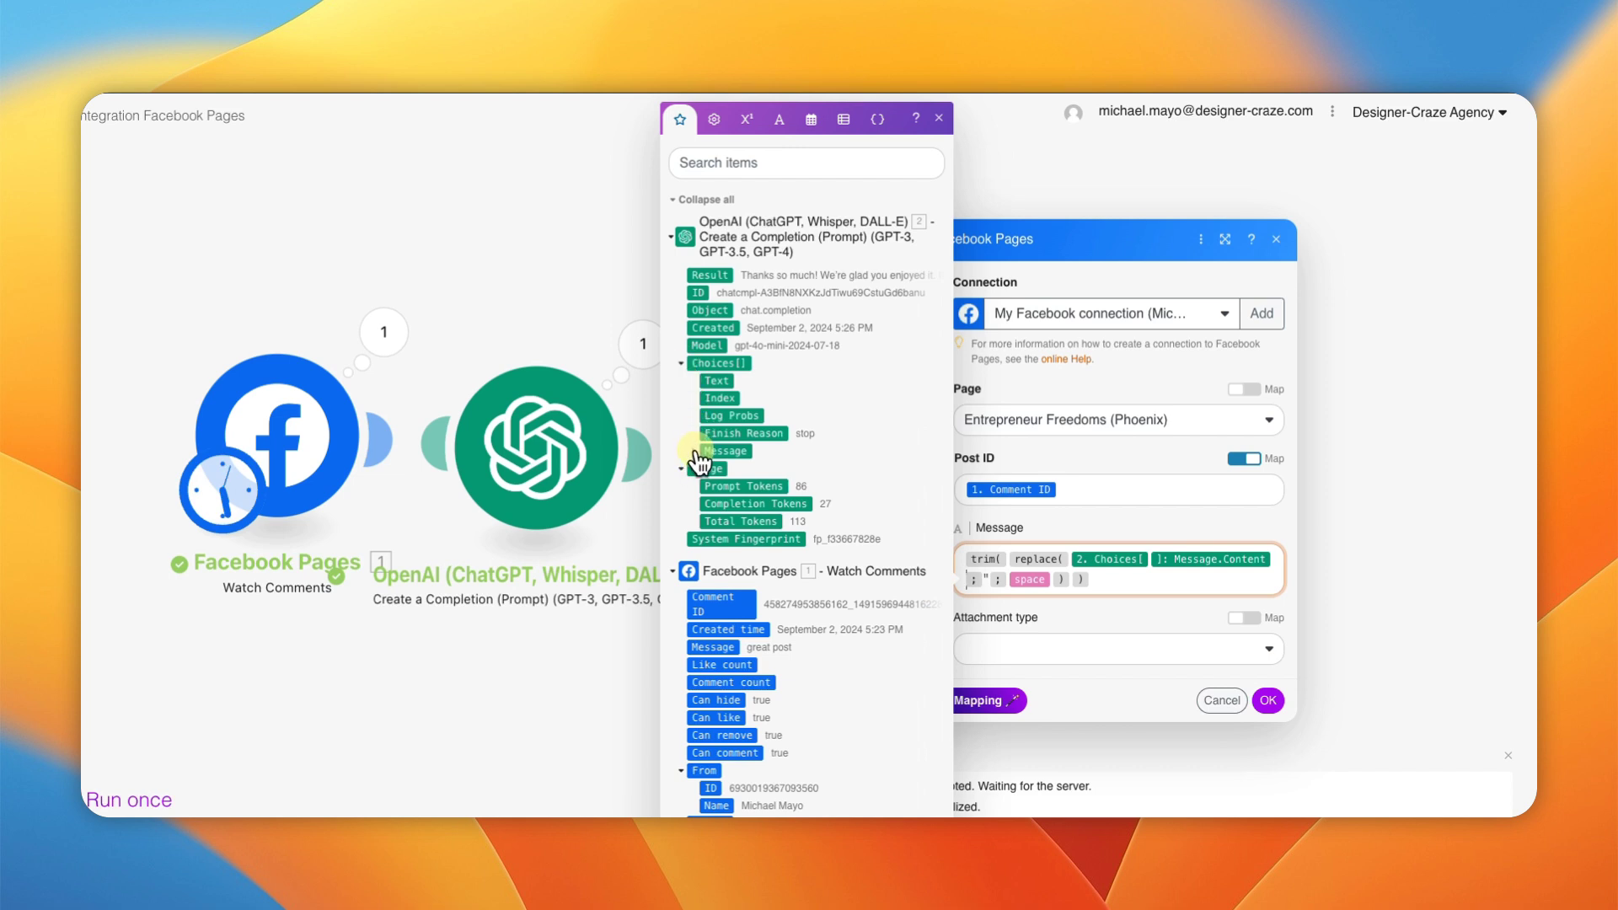
left_click(693, 451)
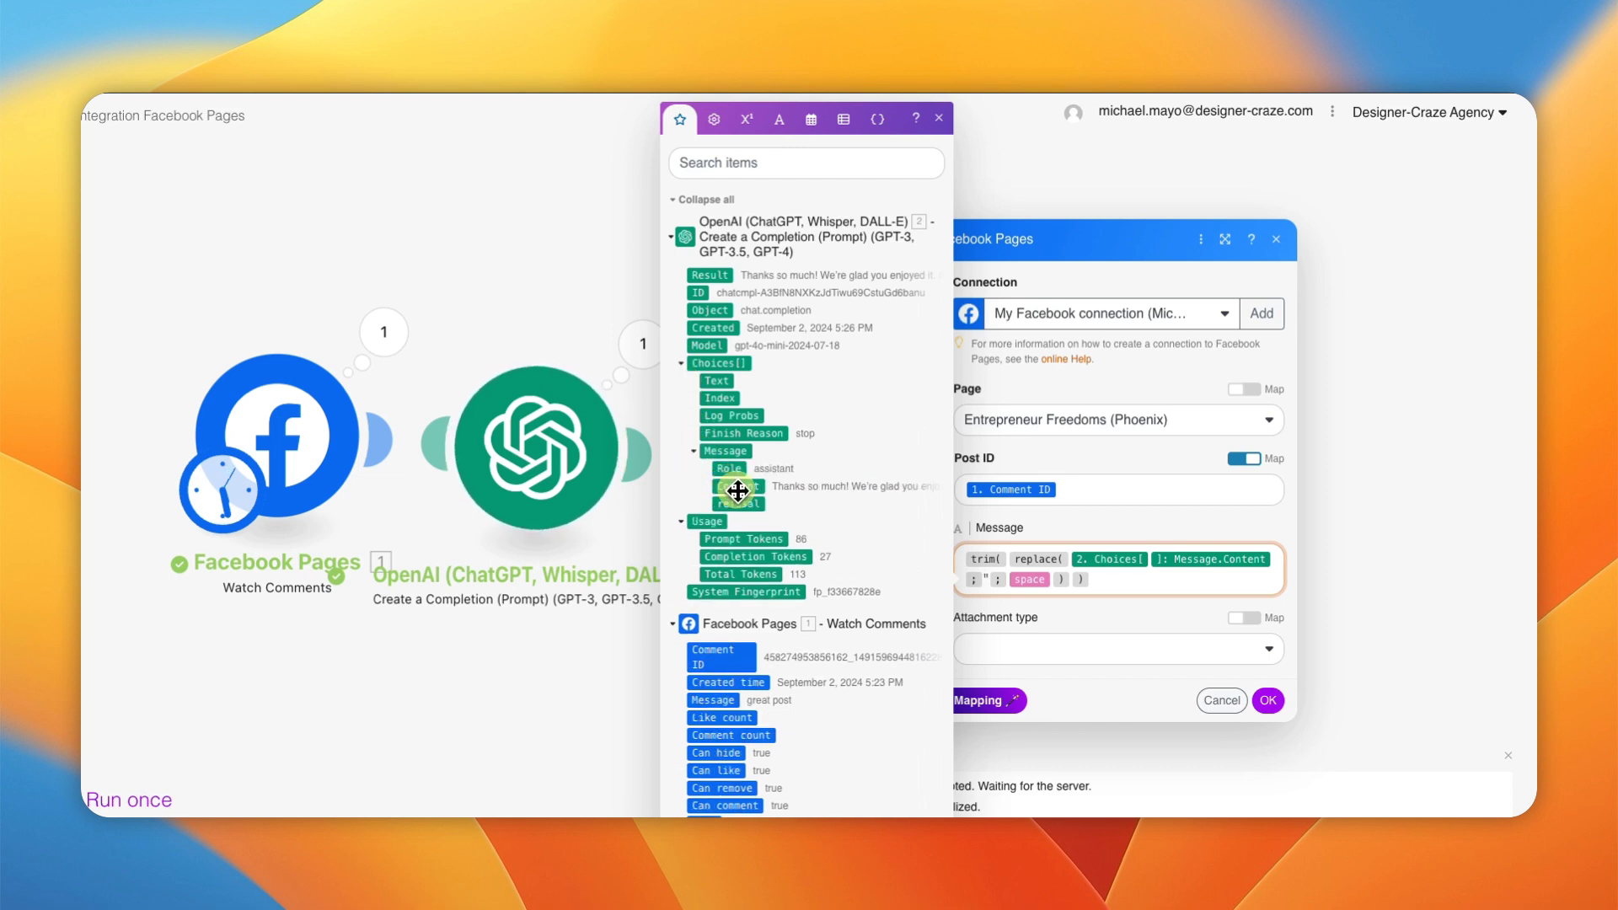
left_click_drag(737, 490, 1141, 589)
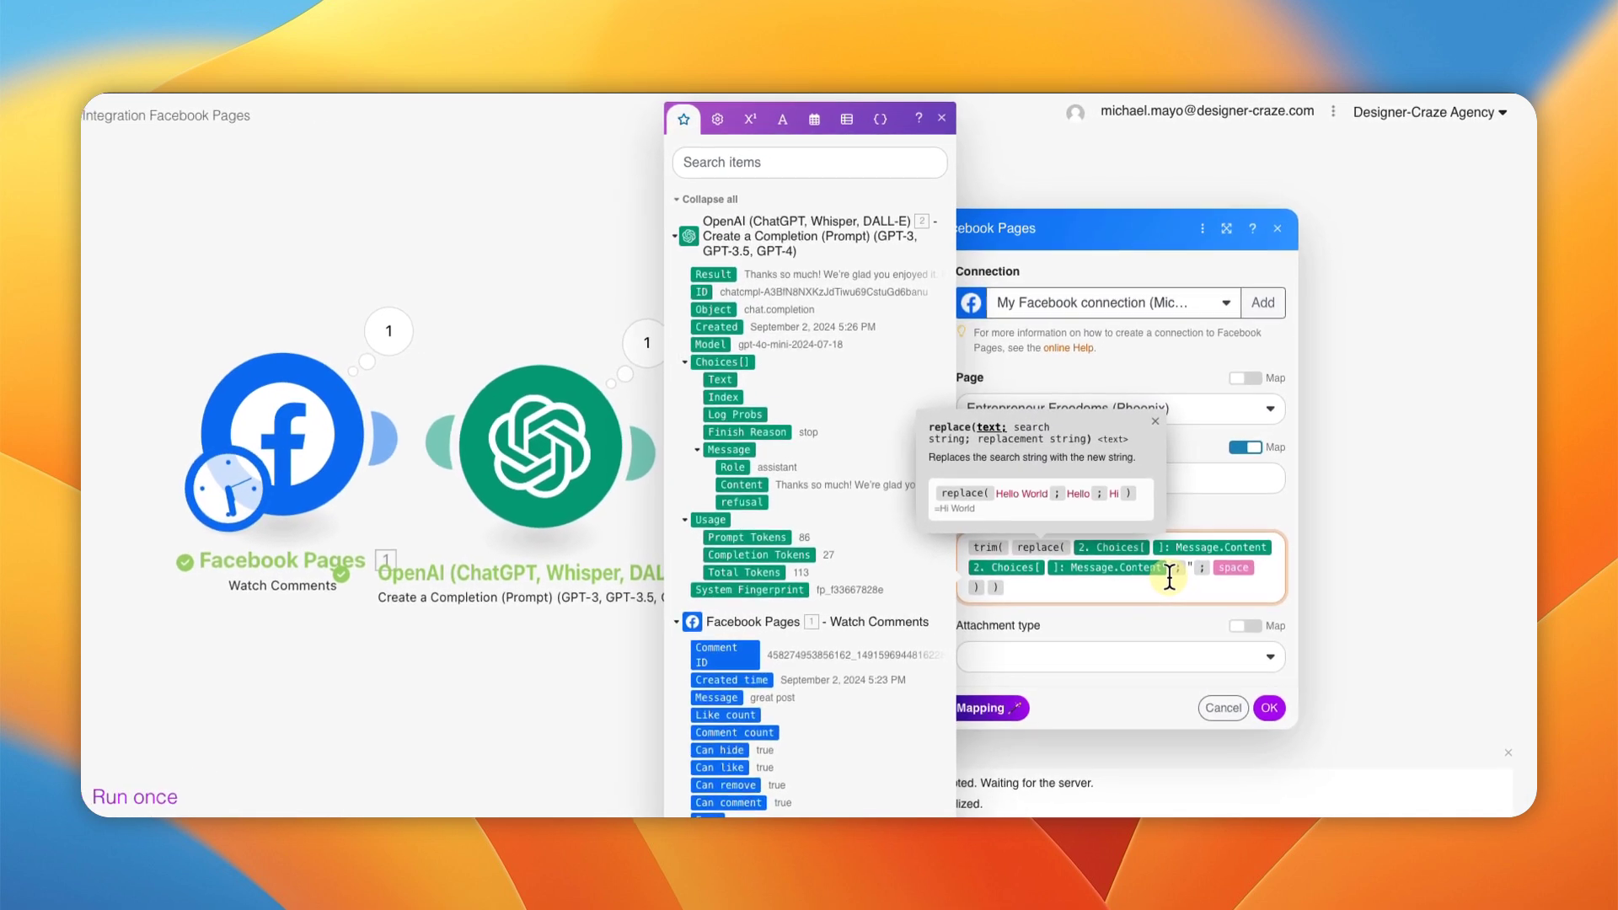
key("BackSpace")
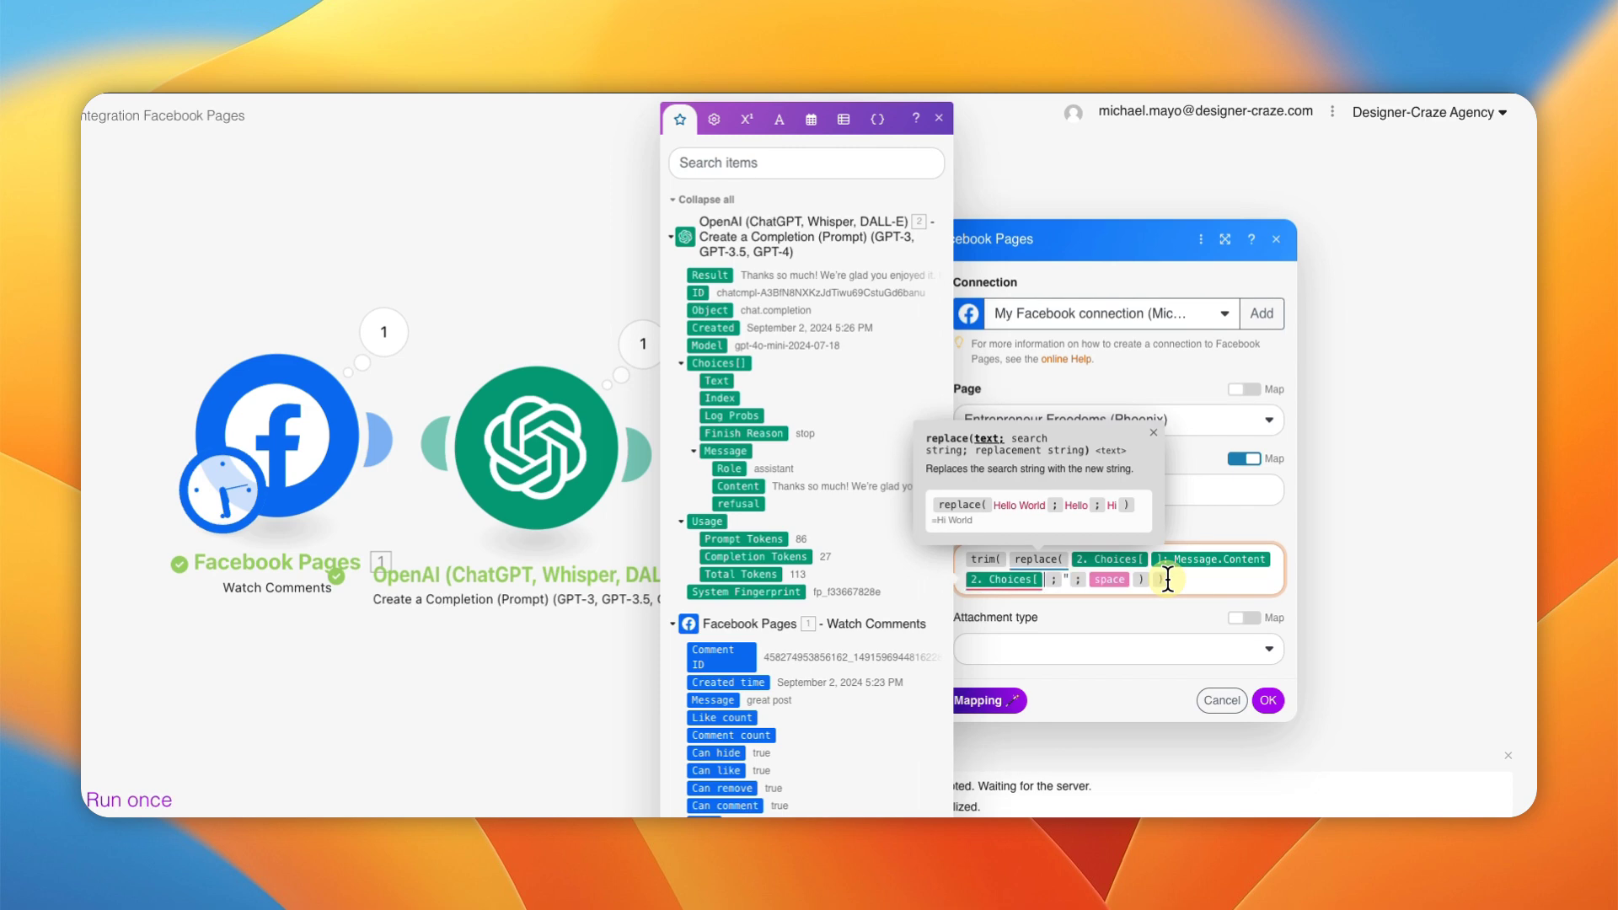
key("BackSpace")
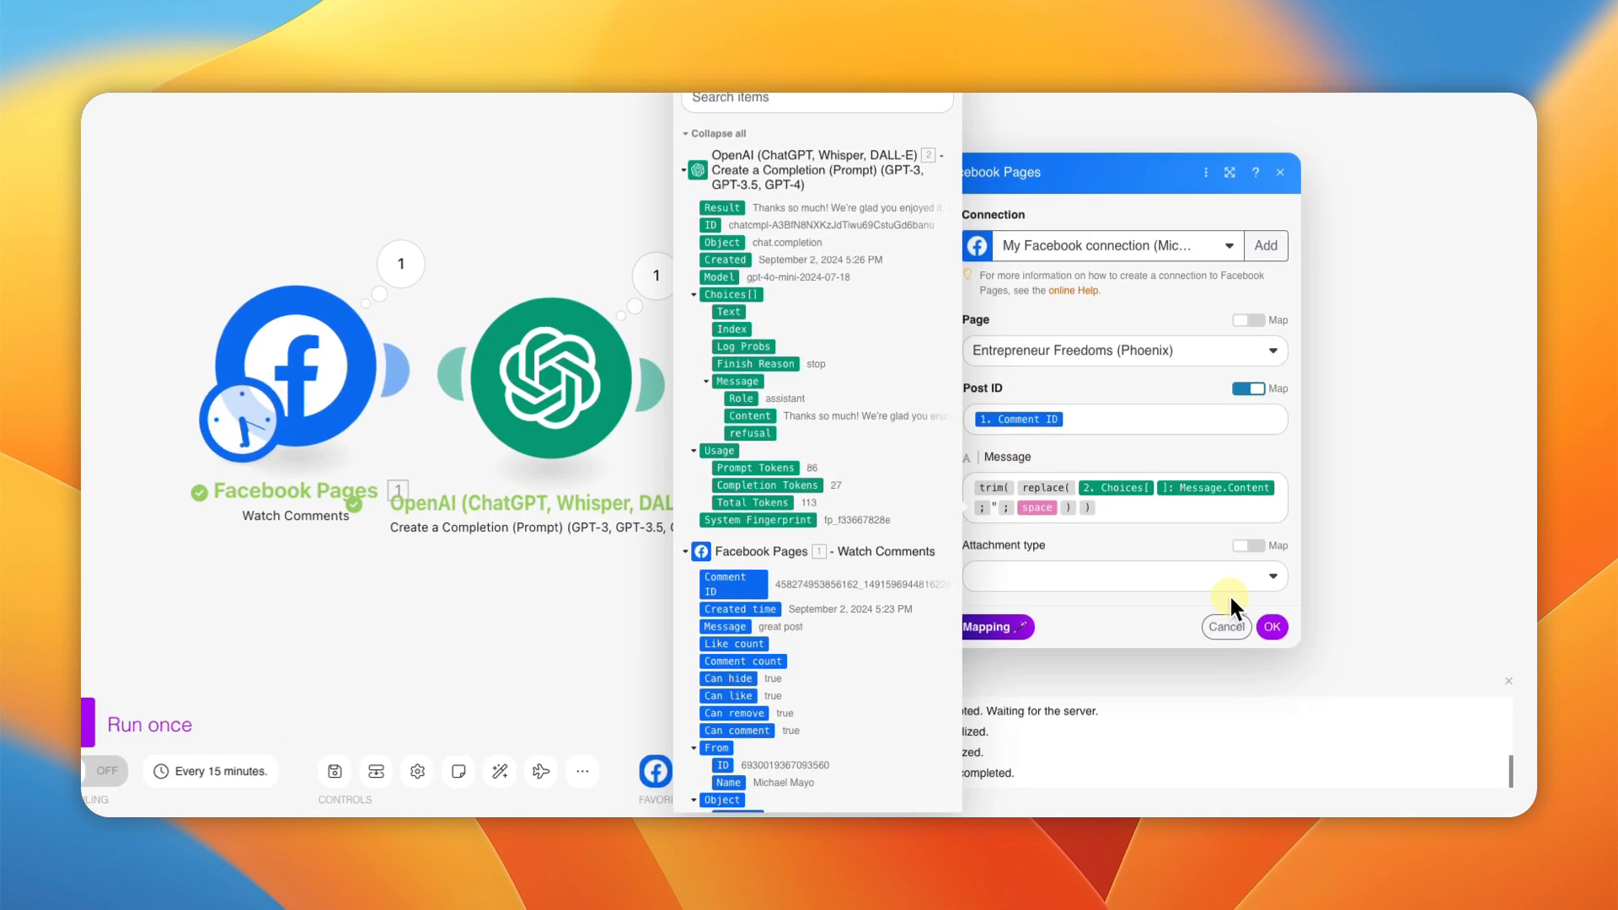
Step: Confirm the Create a Comment module's settings and save the scenario
left_click(1270, 624)
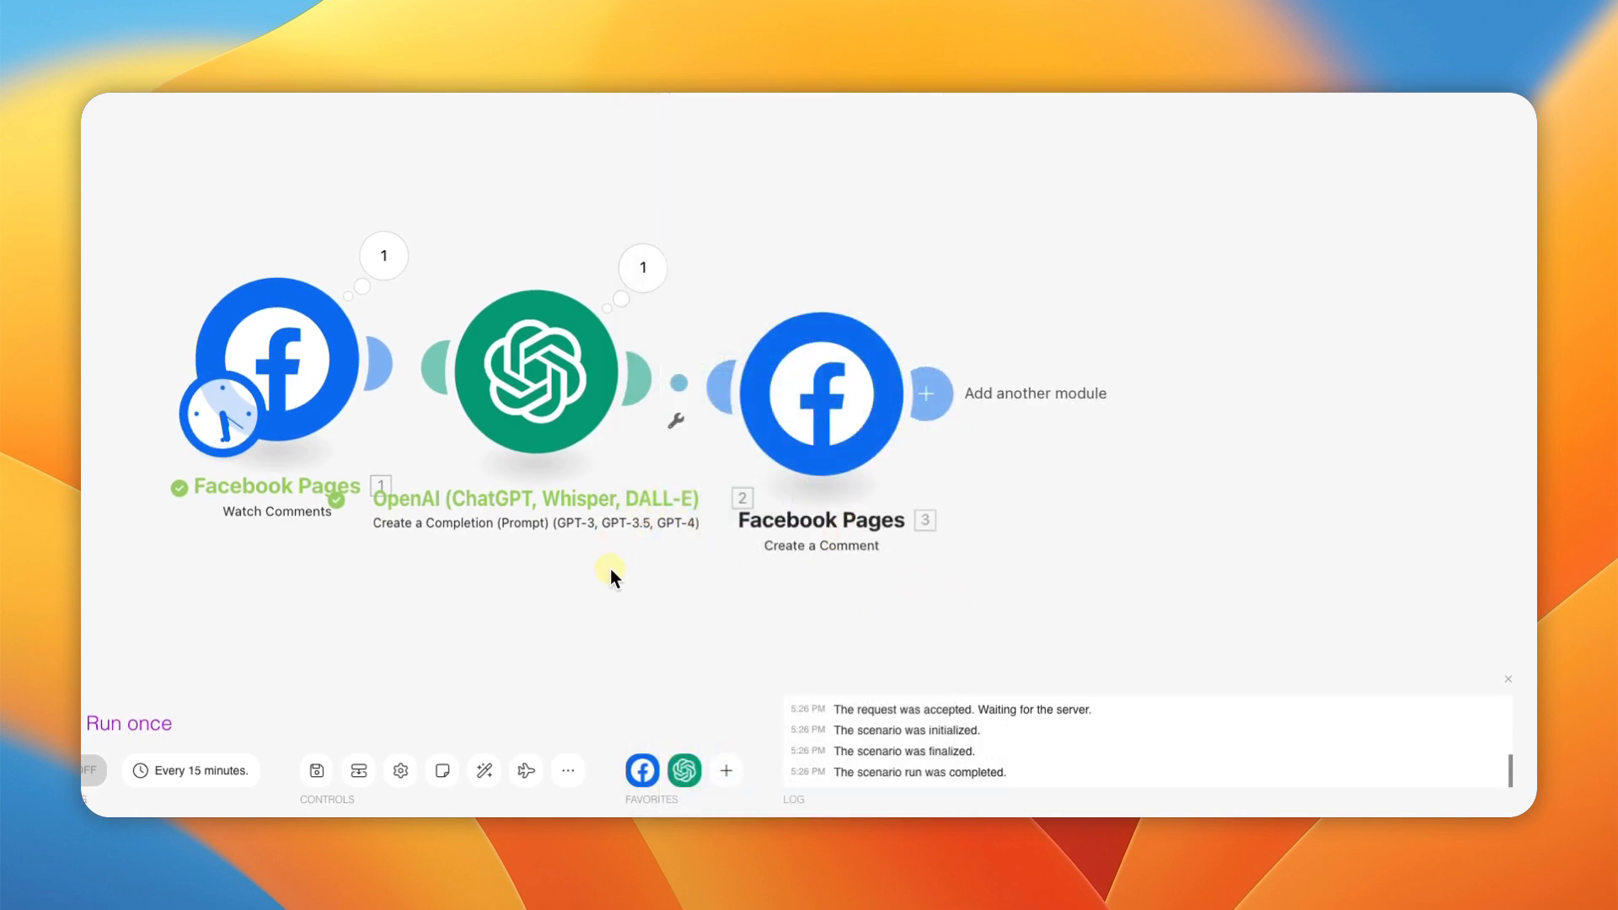
left_click_drag(610, 569, 796, 459)
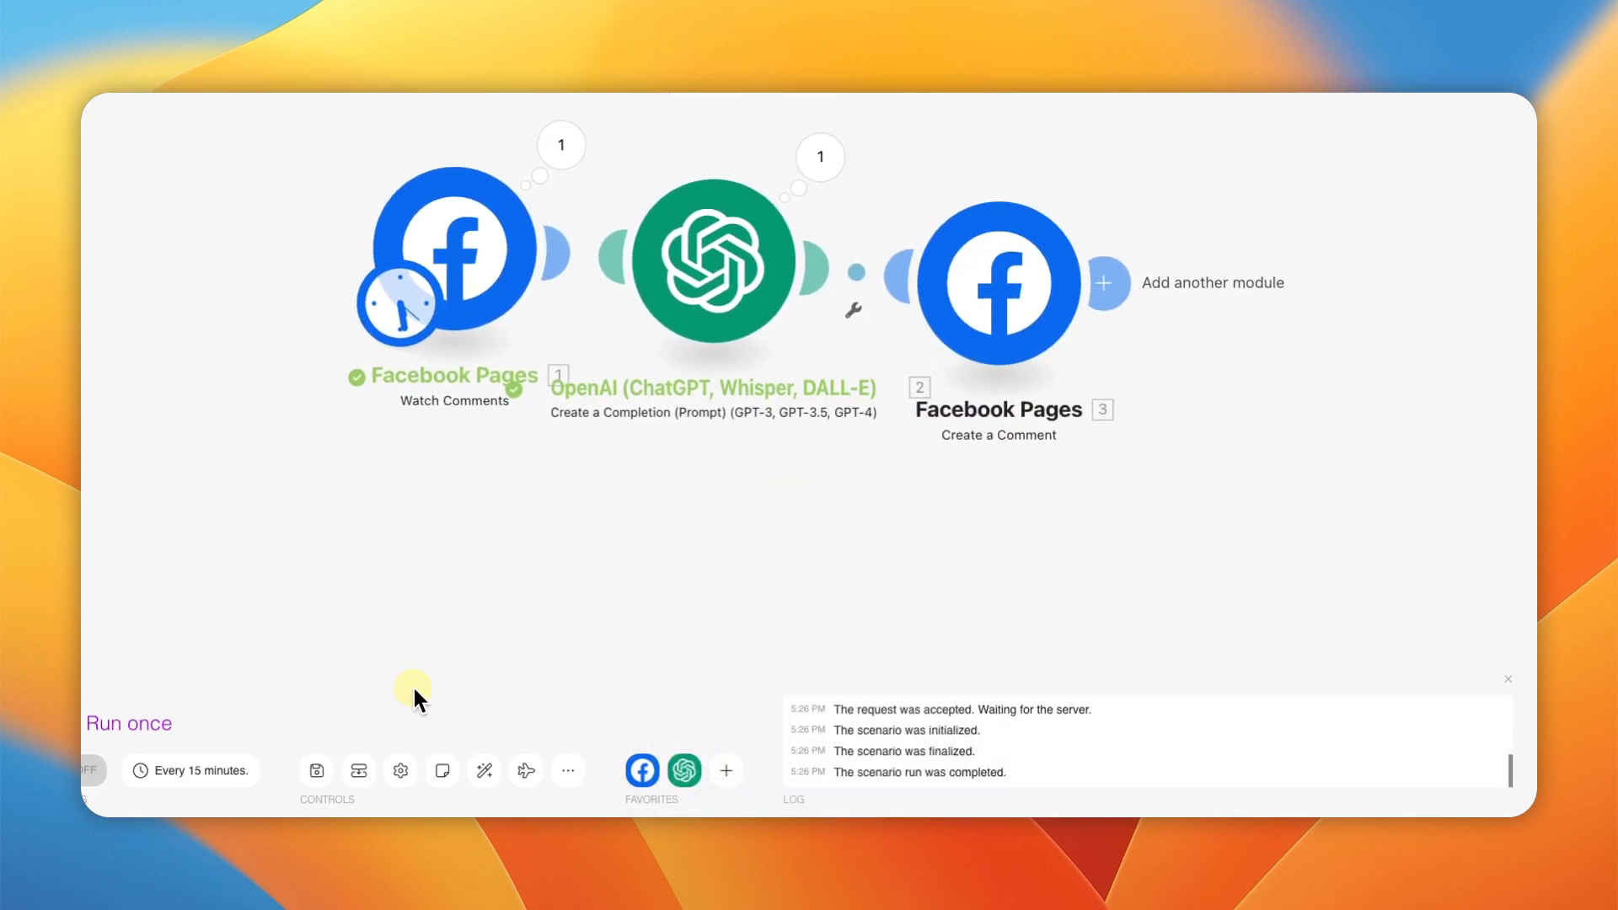
left_click(319, 771)
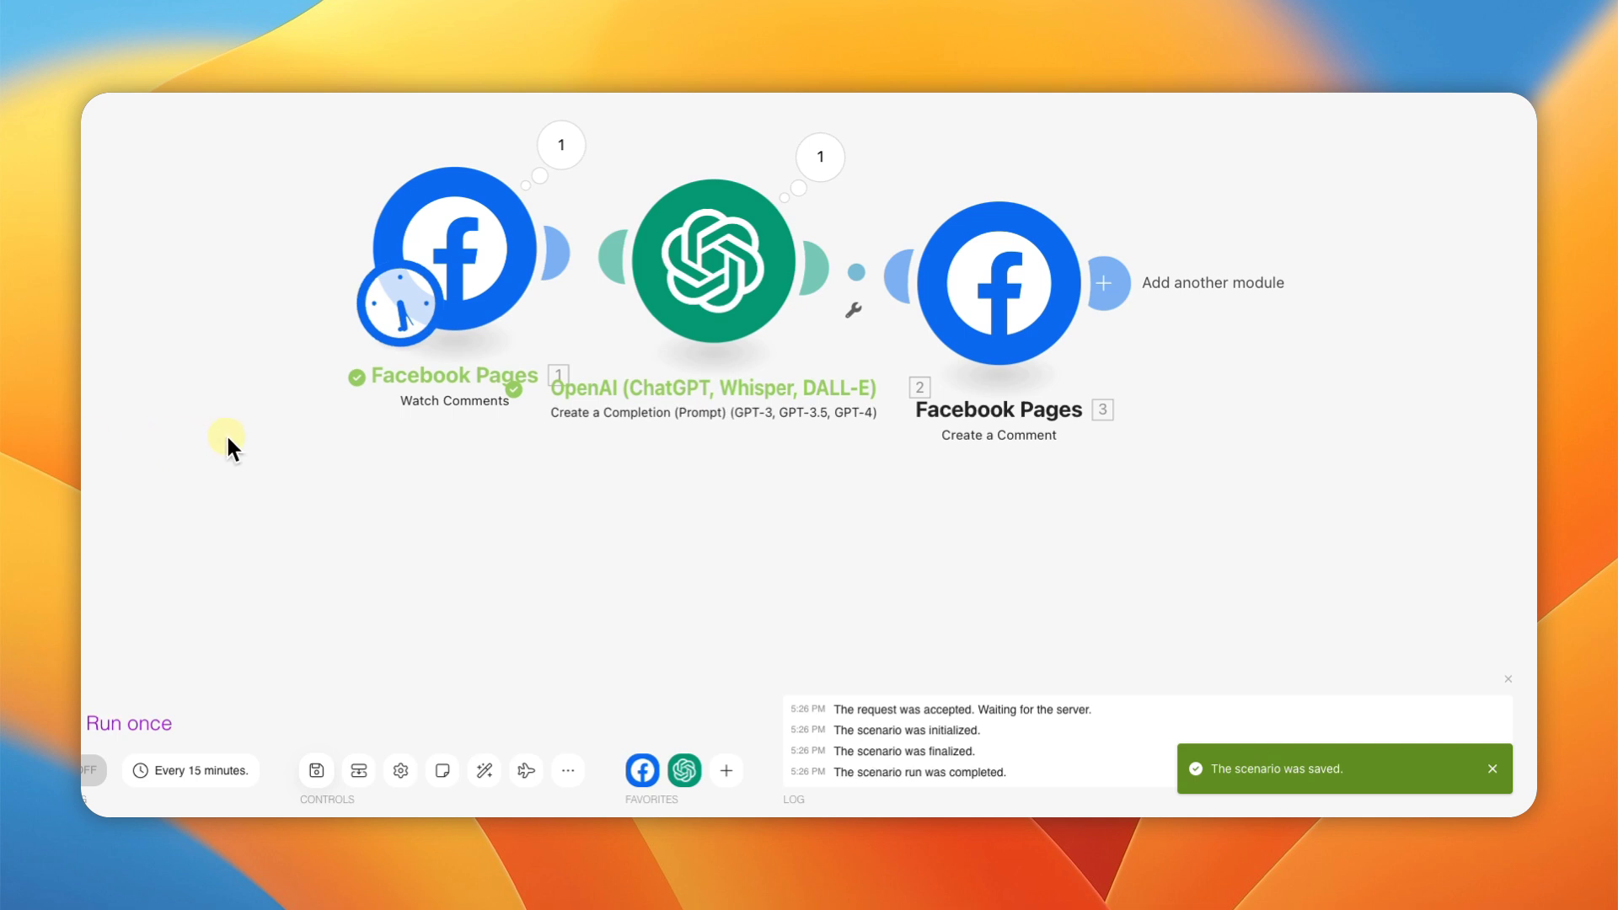
Step: Move the Watch Comments module farther from the OpenAI module and set it to start from the manually chosen "great post" comment
left_click_drag(446, 270, 290, 281)
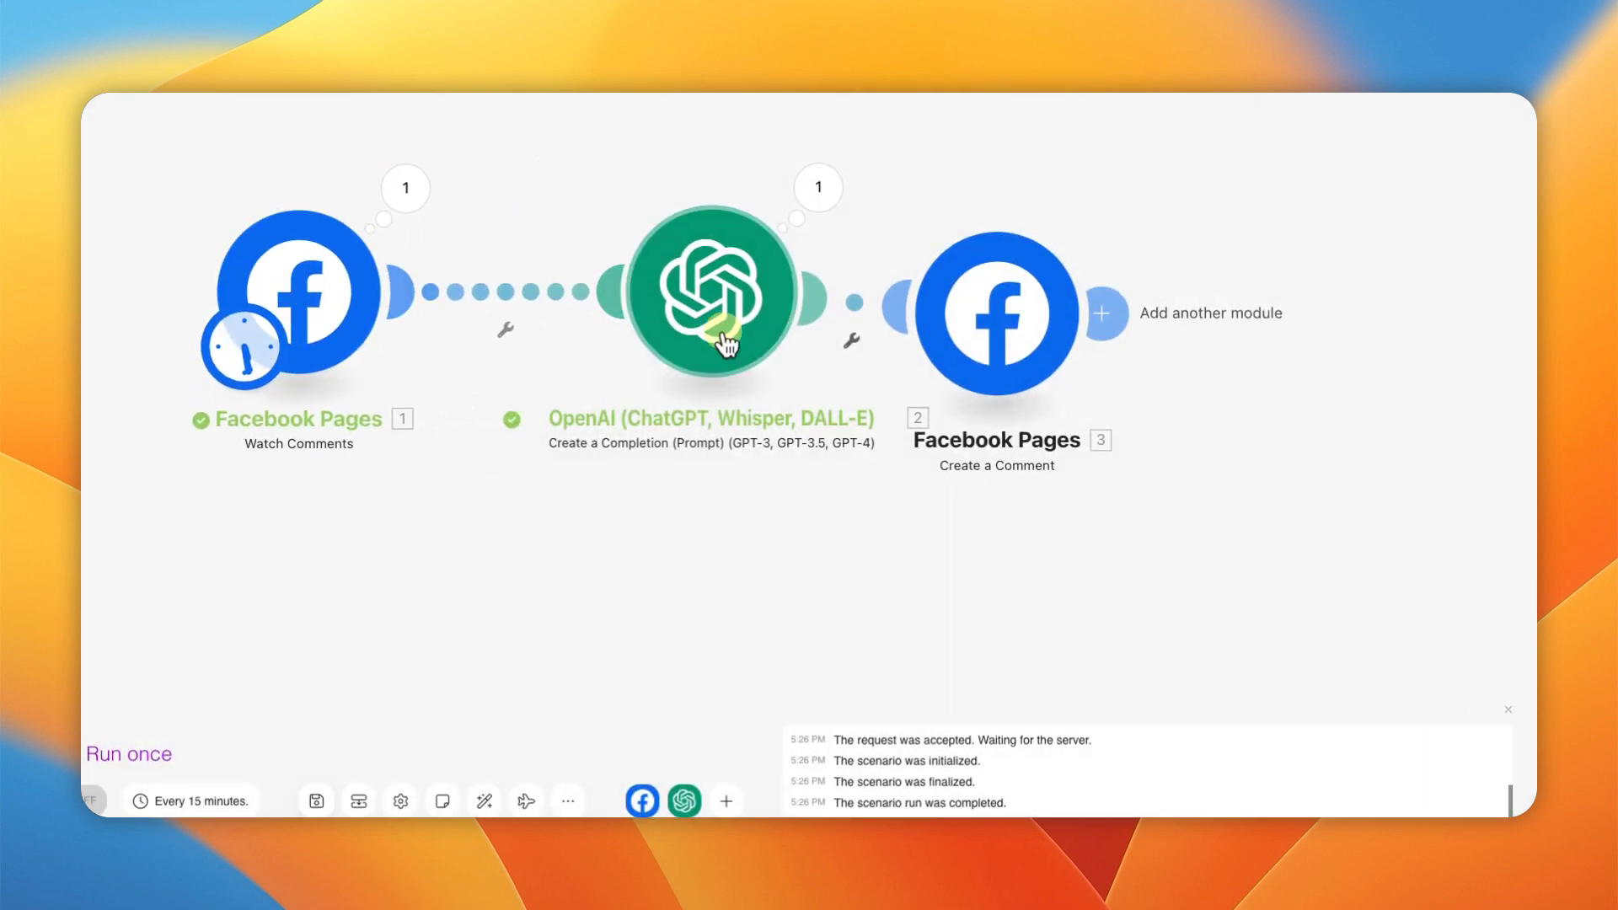
scroll(592, 505, "right", 5)
scroll(593, 505, "up", 2)
right_click(200, 347)
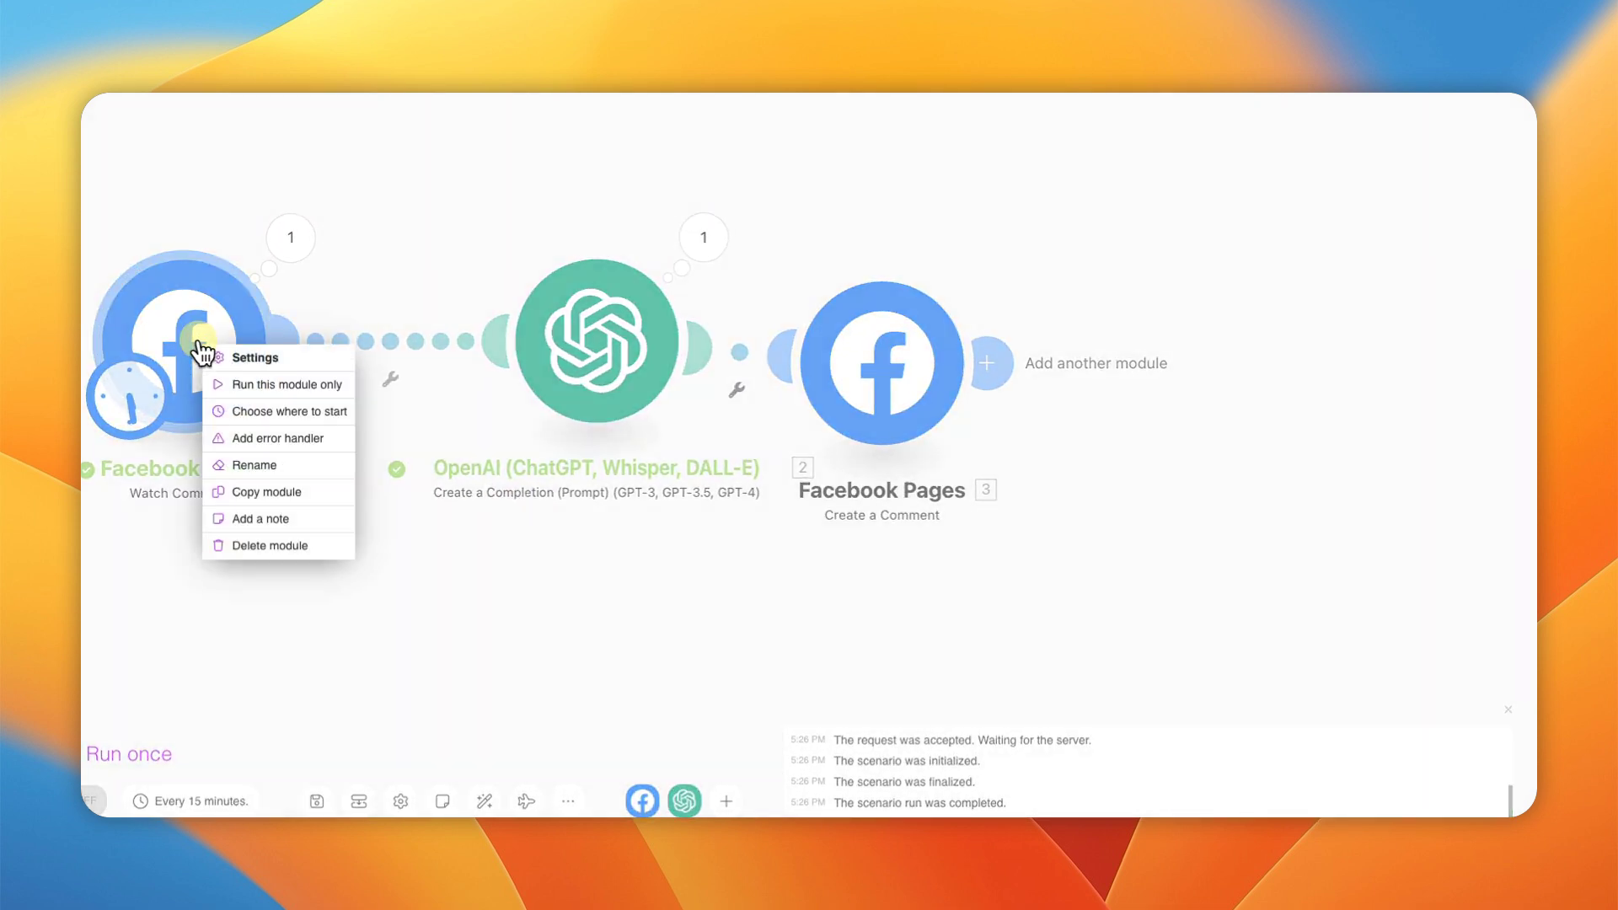
left_click(268, 413)
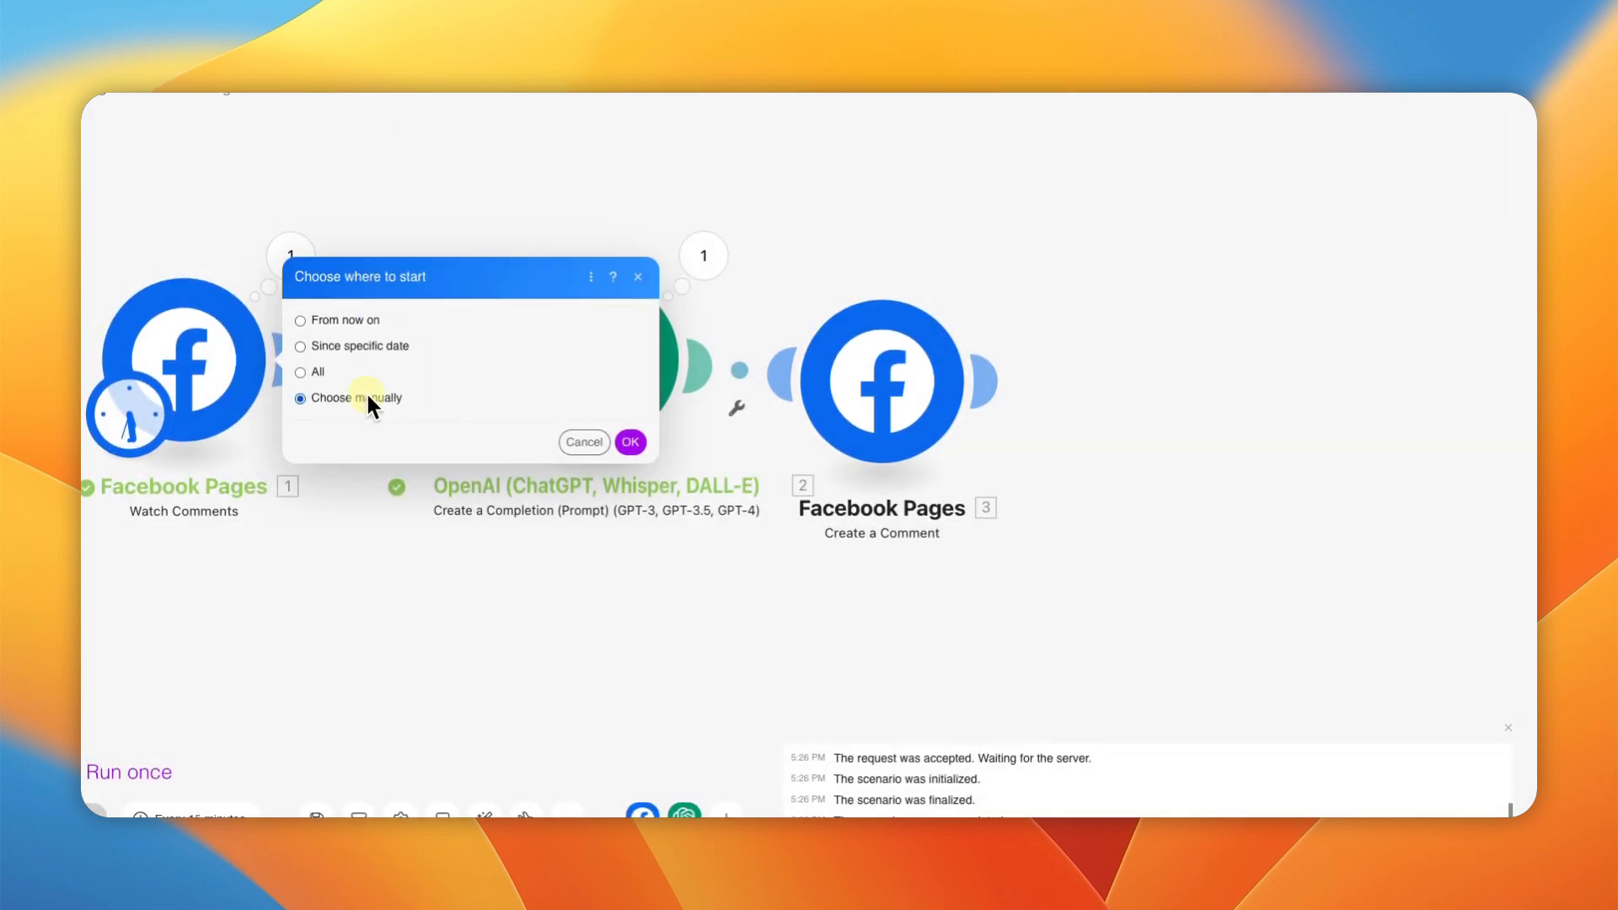
left_click(631, 441)
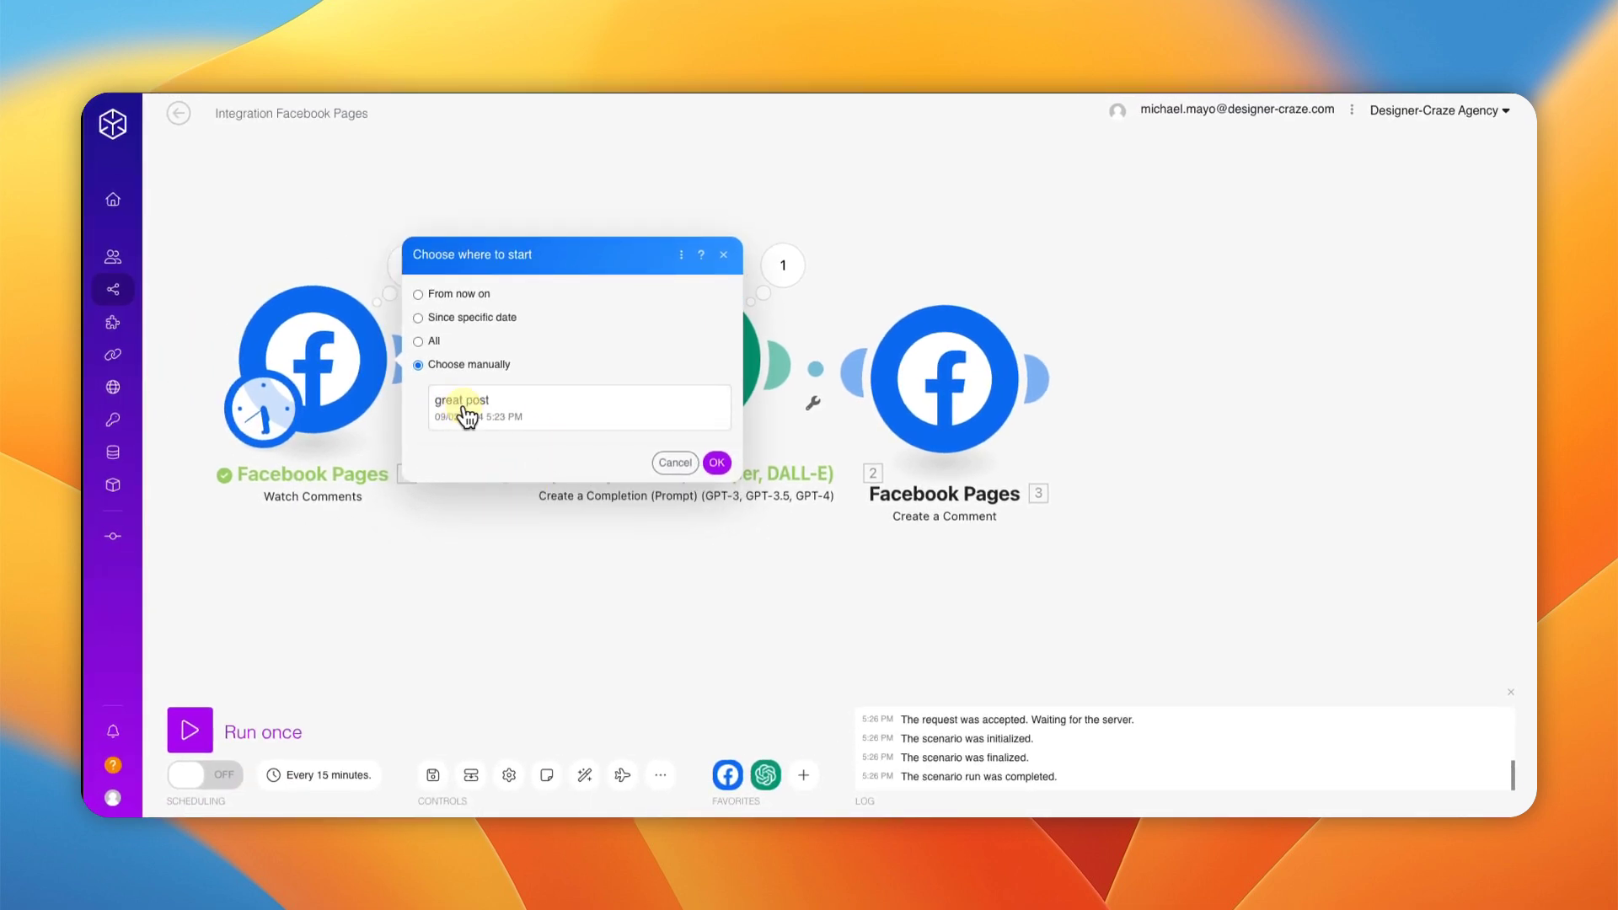
left_click(464, 410)
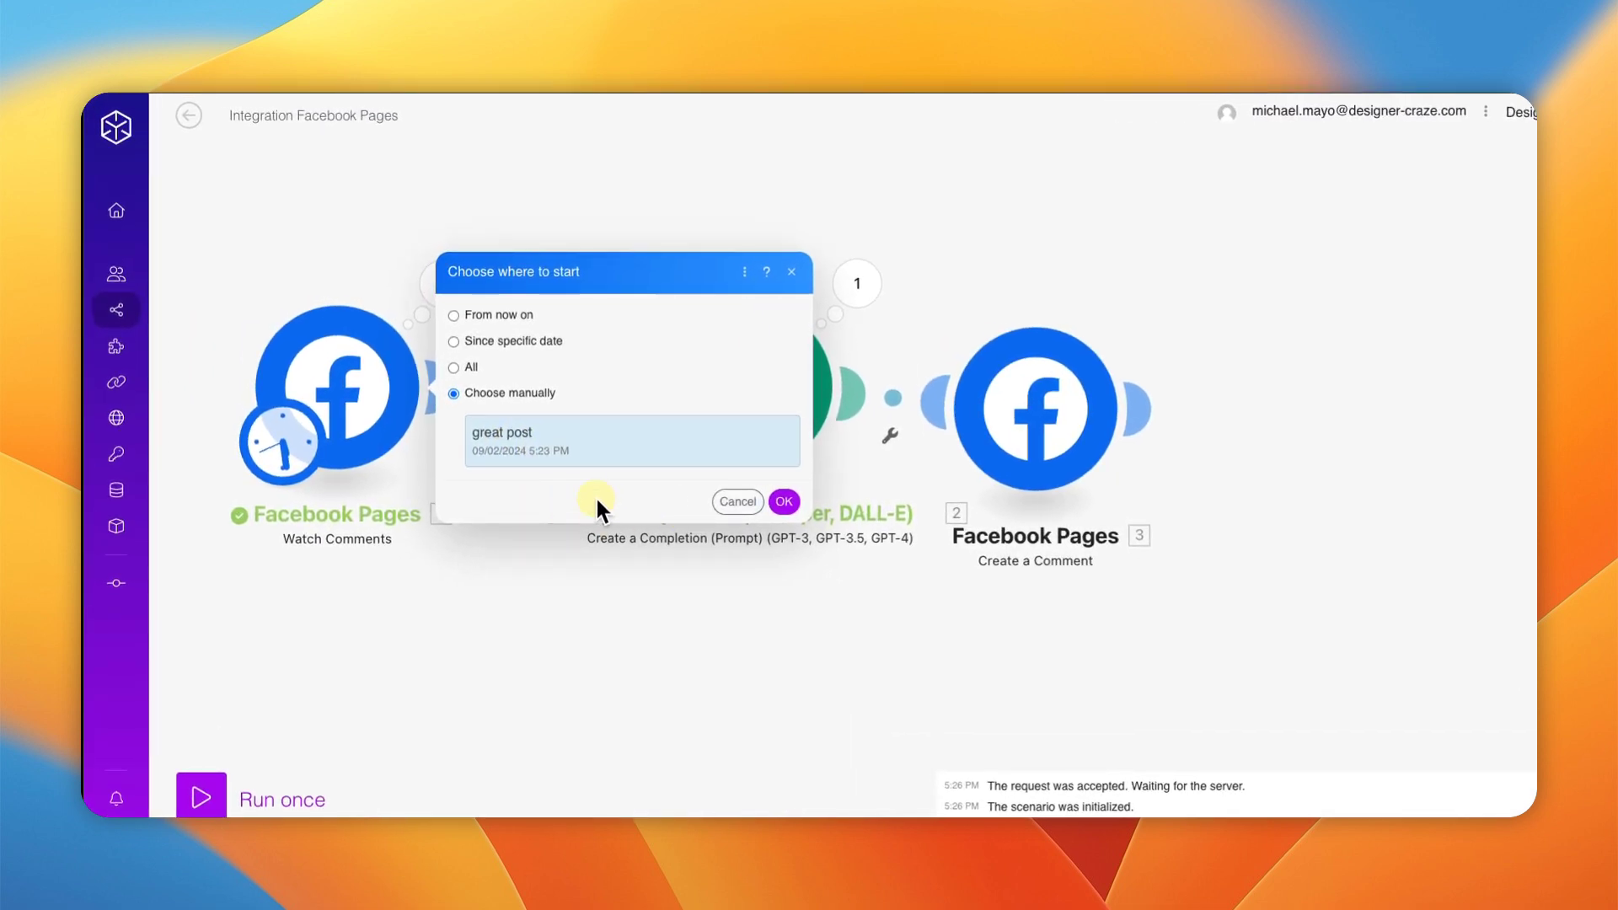
left_click(783, 501)
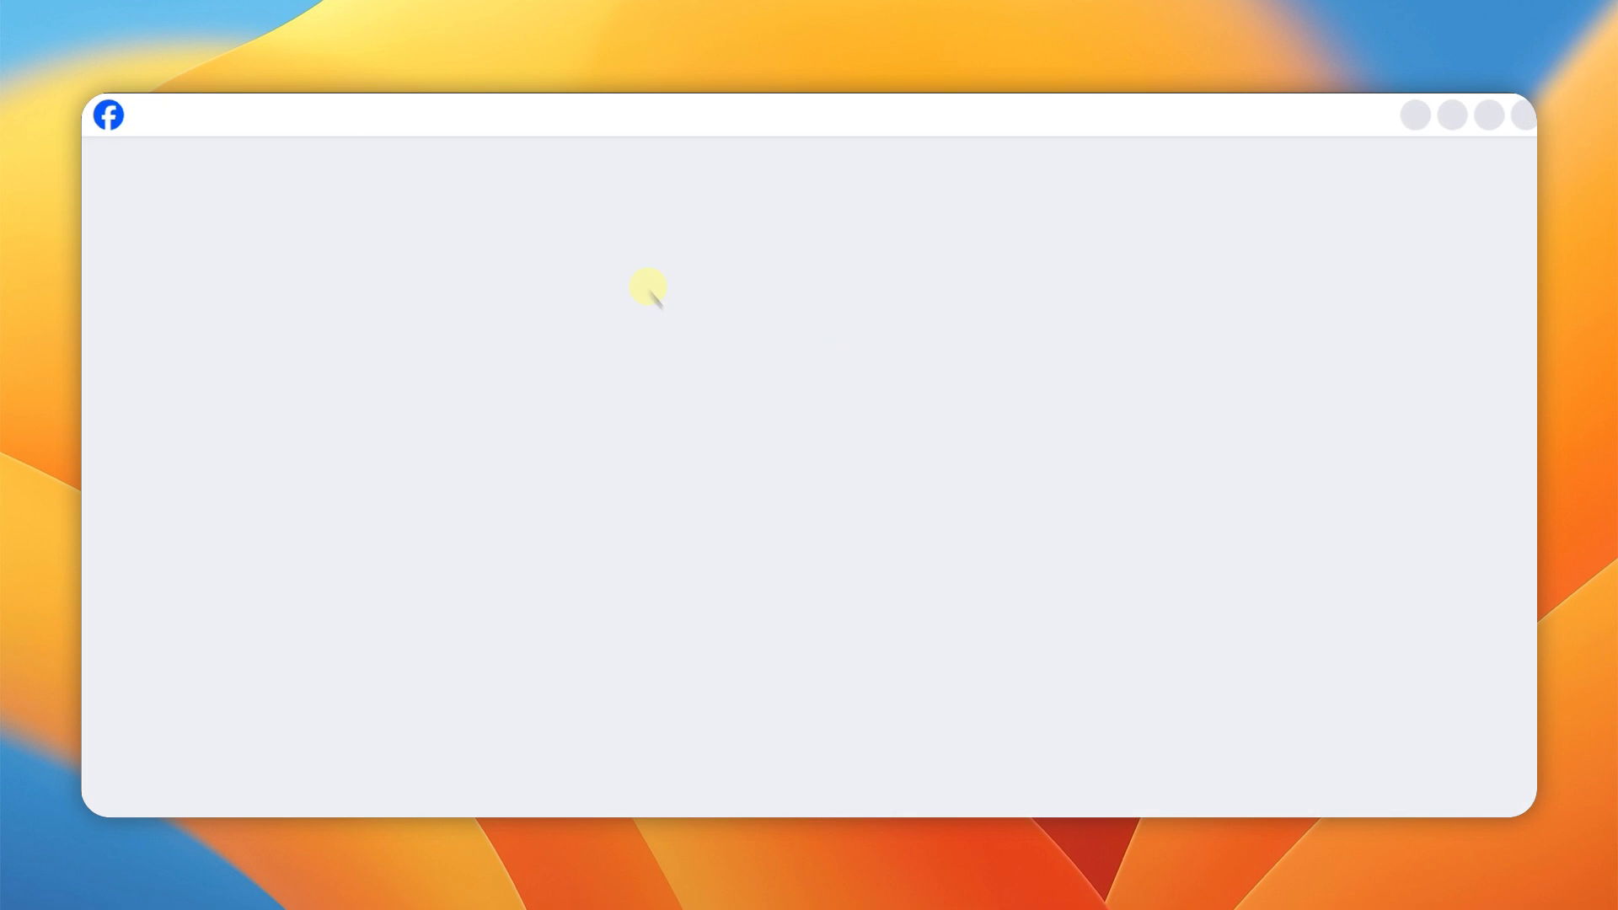
Step: Switch to the Entrepreneur Freedoms page on Facebook and examine the replies under the "great post" comment
scroll(1137, 484, "down", 3)
scroll(1138, 484, "down", 2)
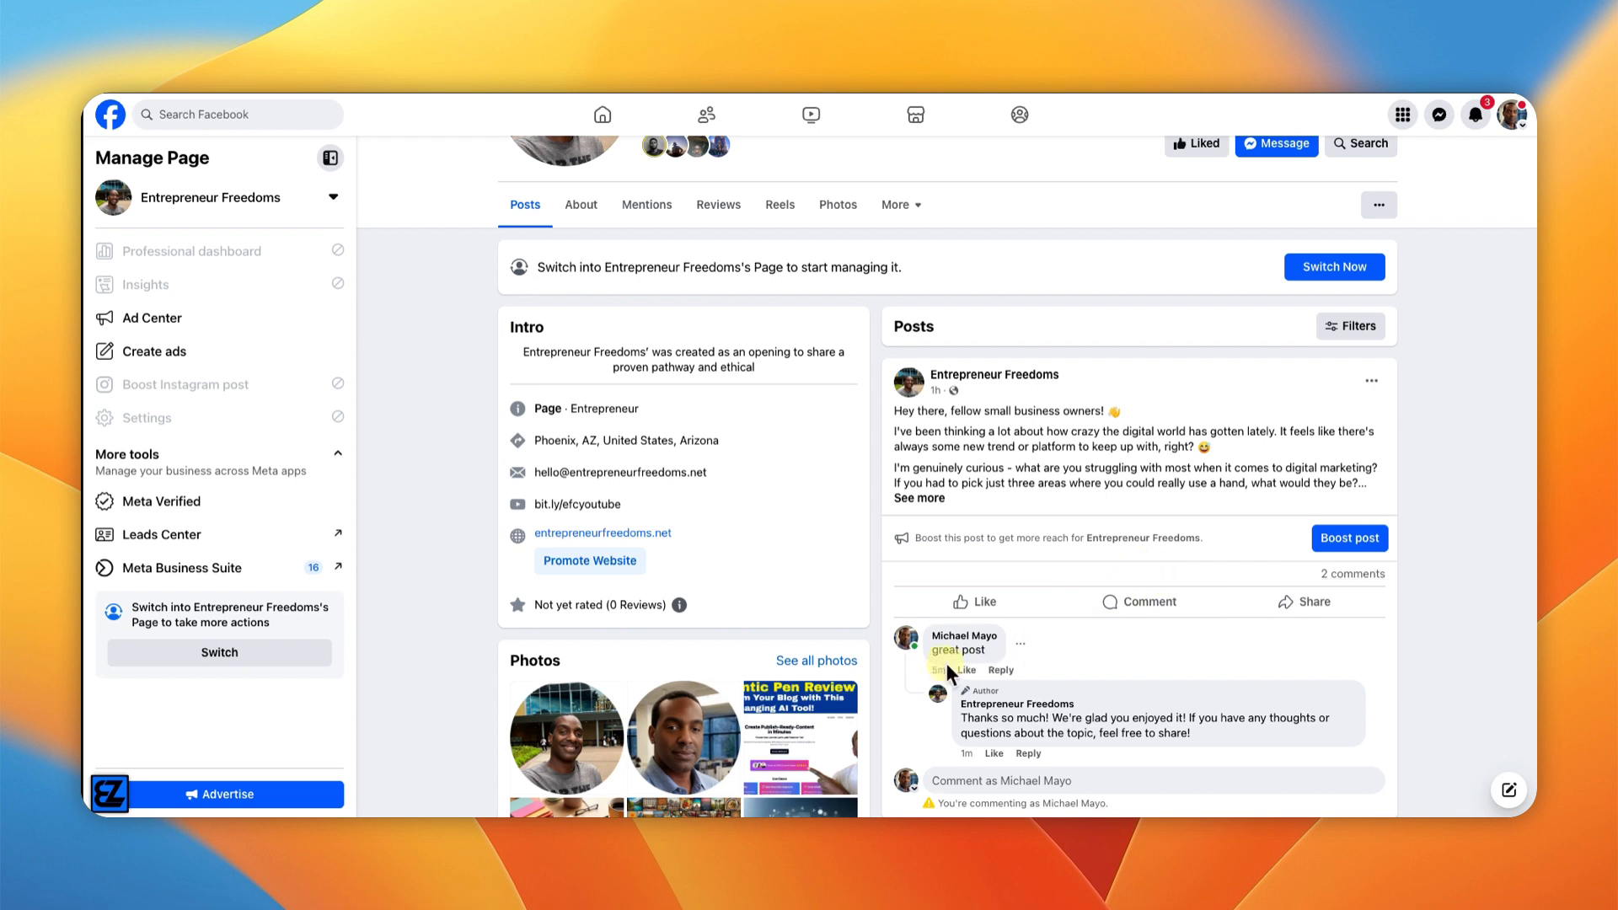
scroll(1139, 613, "down", 1)
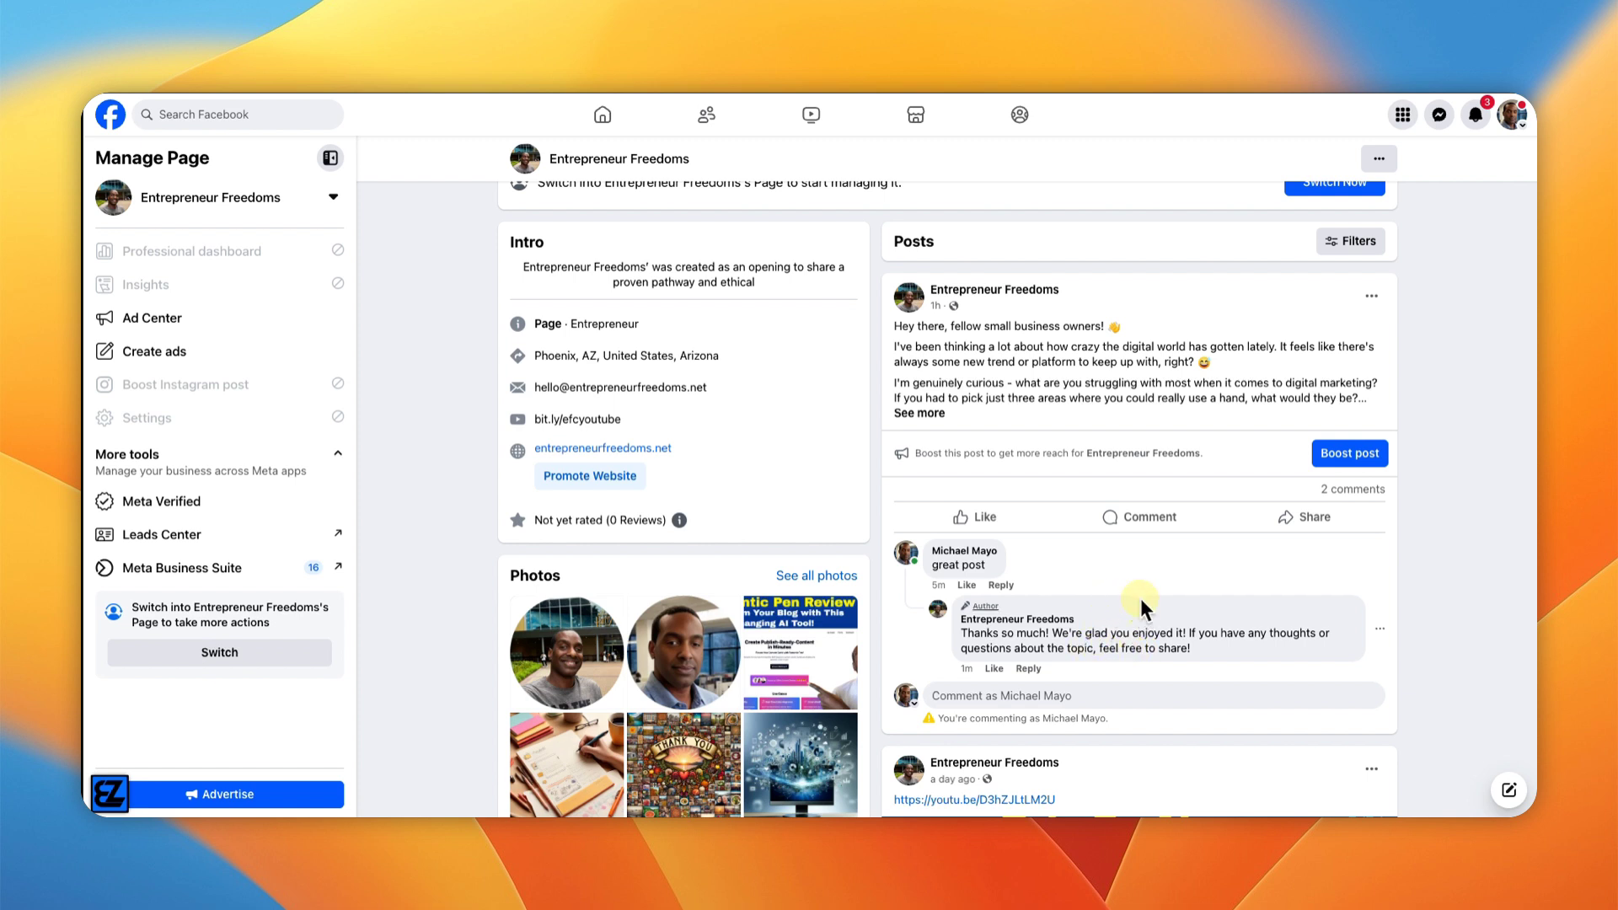
scroll(1144, 570, "down", 1)
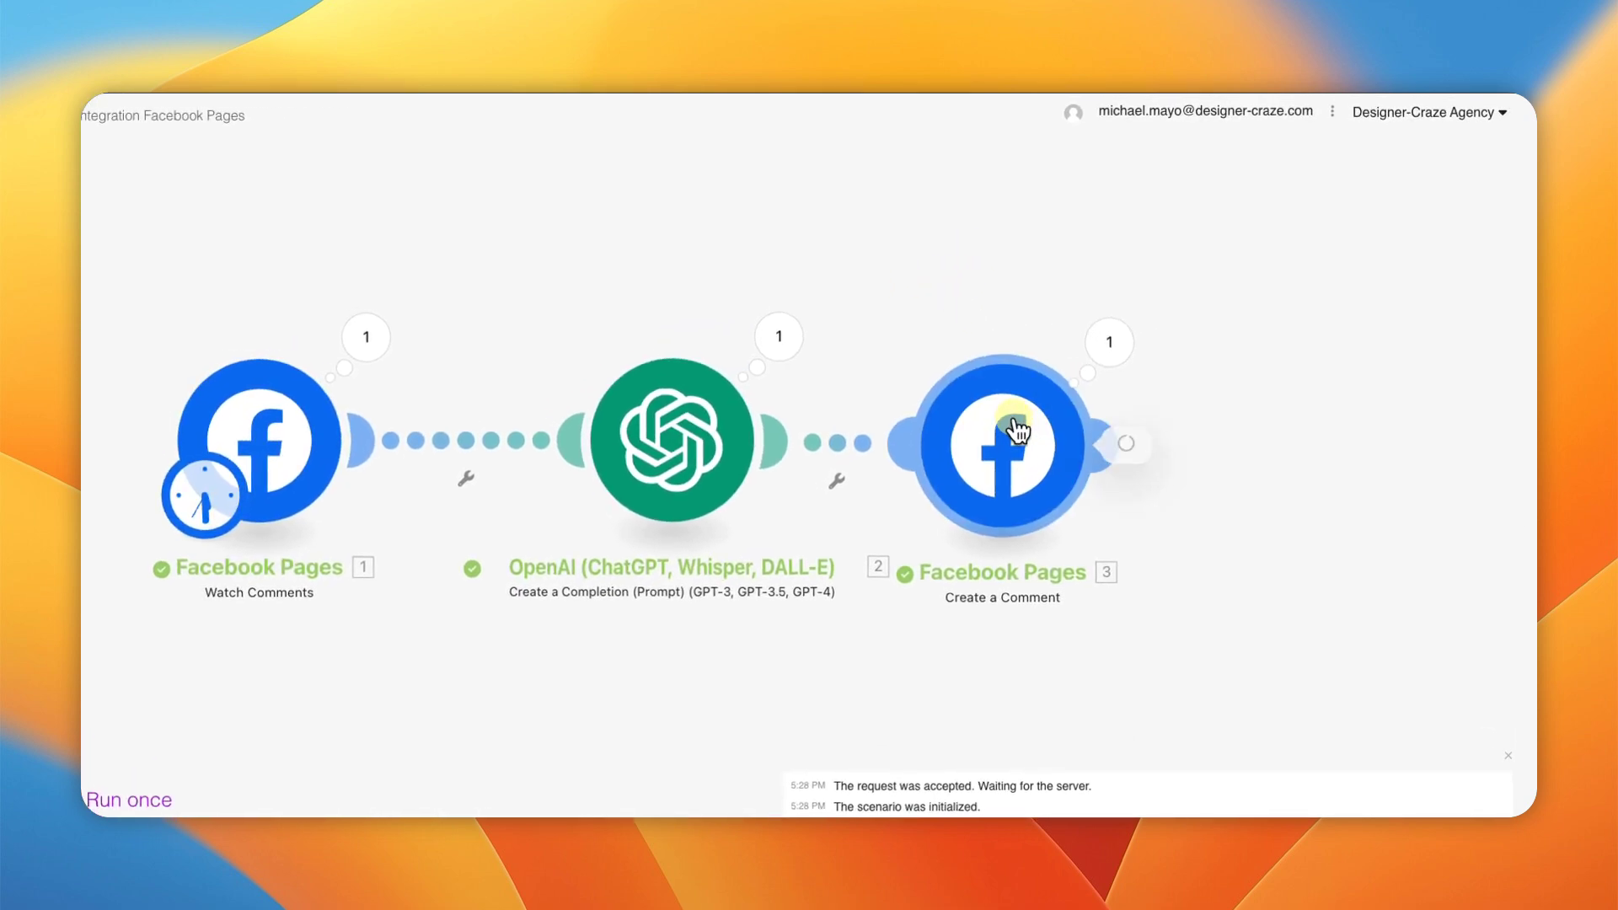
Step: Return to the Make scenario and review the Create a Comment module's page, Post ID and message mapping, closing its settings
left_click(1017, 431)
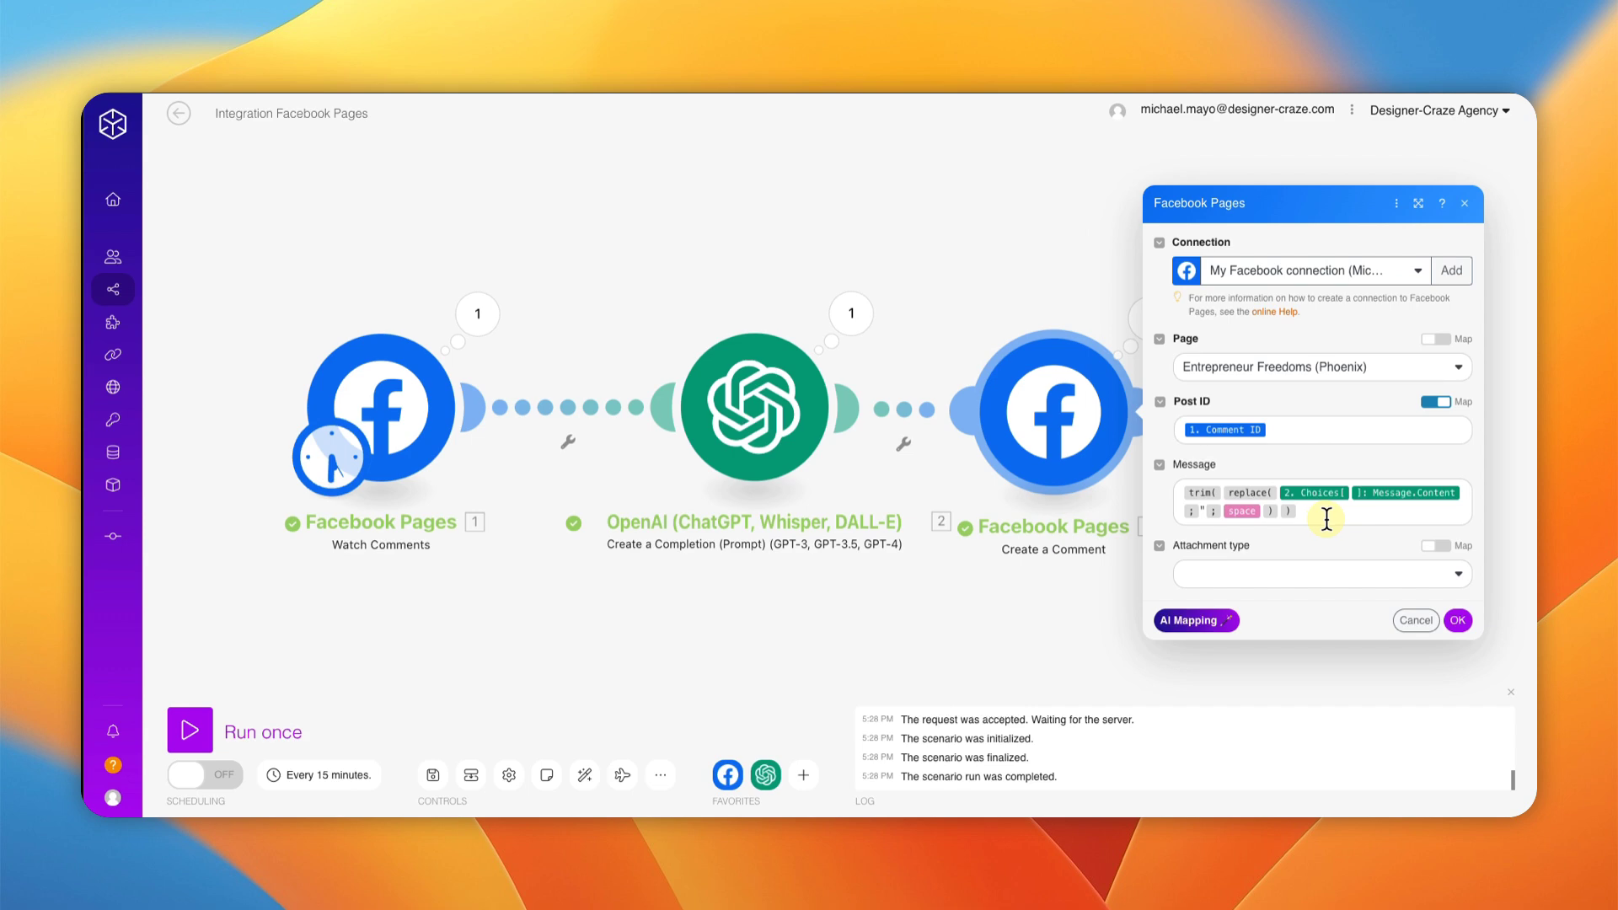
left_click(1460, 620)
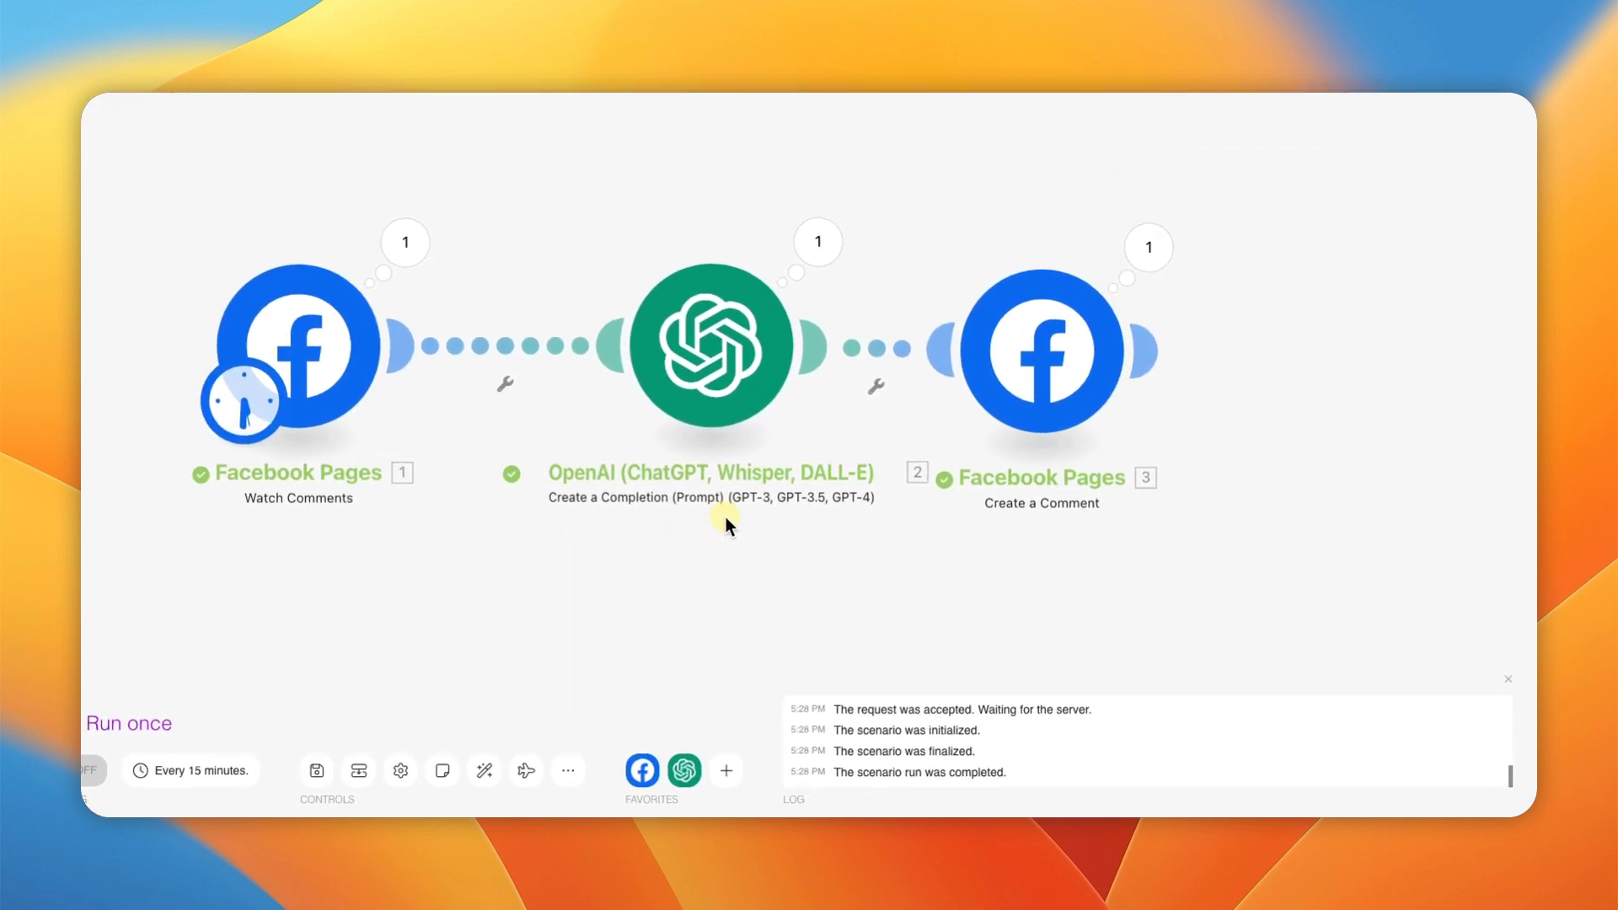
left_click_drag(726, 517, 734, 509)
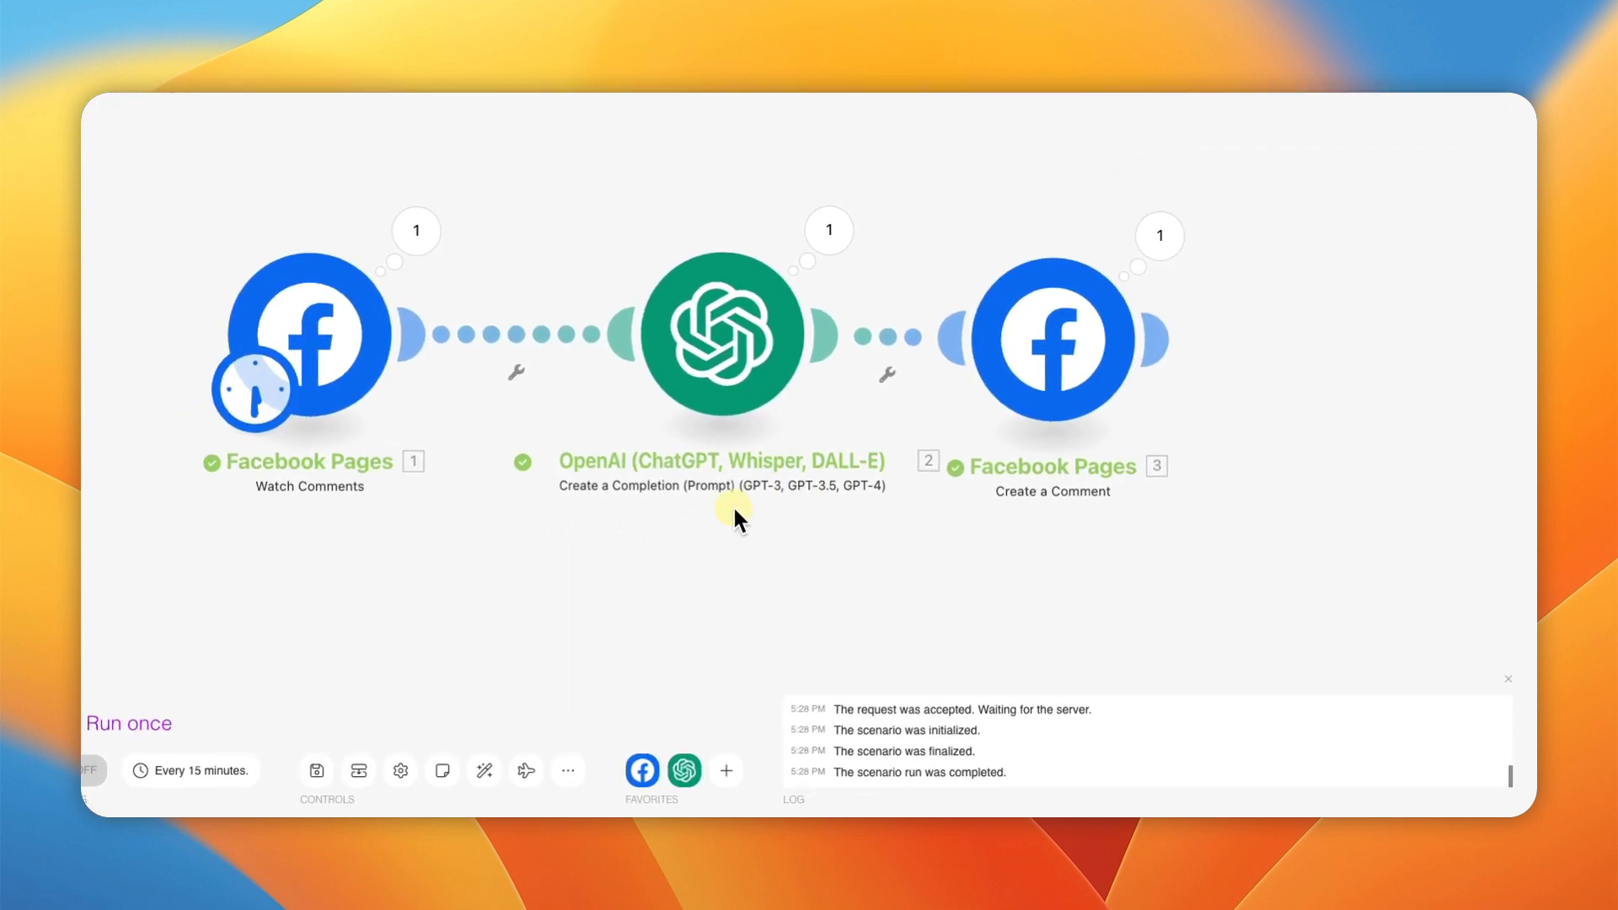